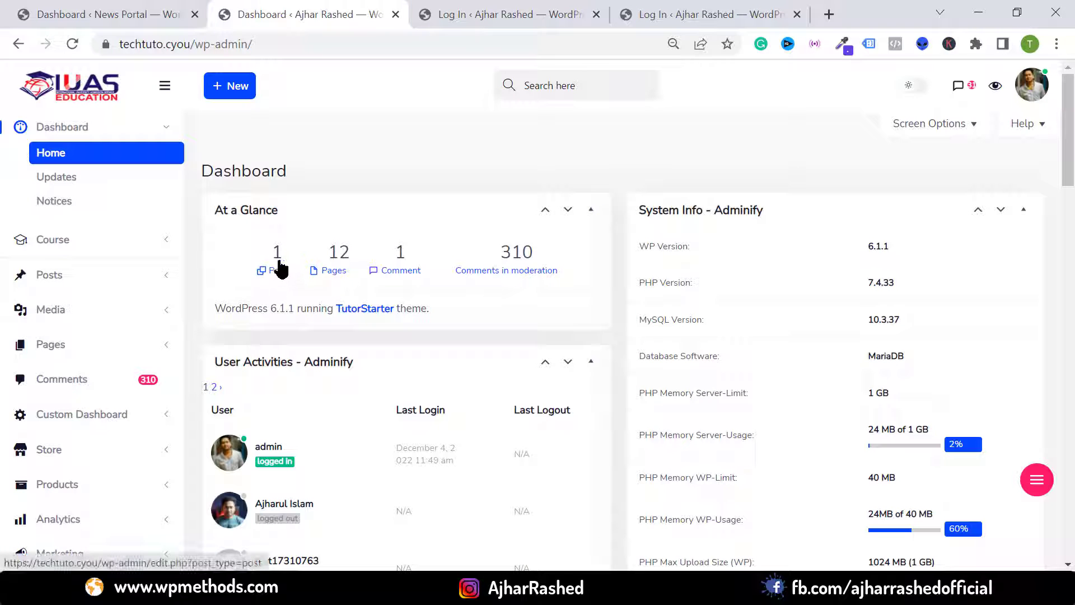
Step: Compare the default WordPress login page with the custom-styled one, then return to the dashboard
{"action": "left_click", "coordinate": [108, 11]}
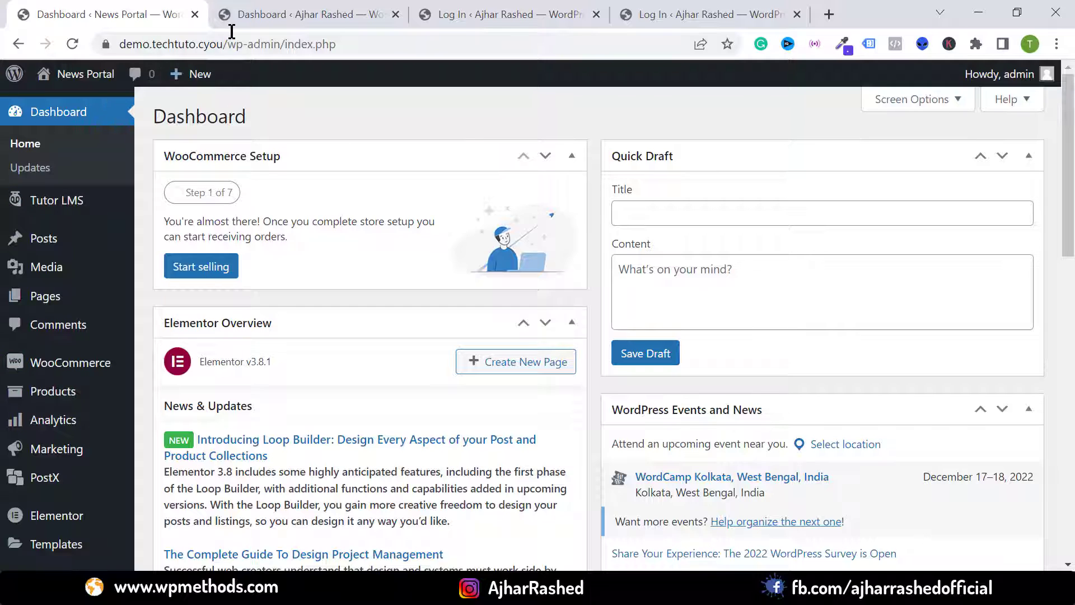
{"action": "left_click", "coordinate": [448, 14]}
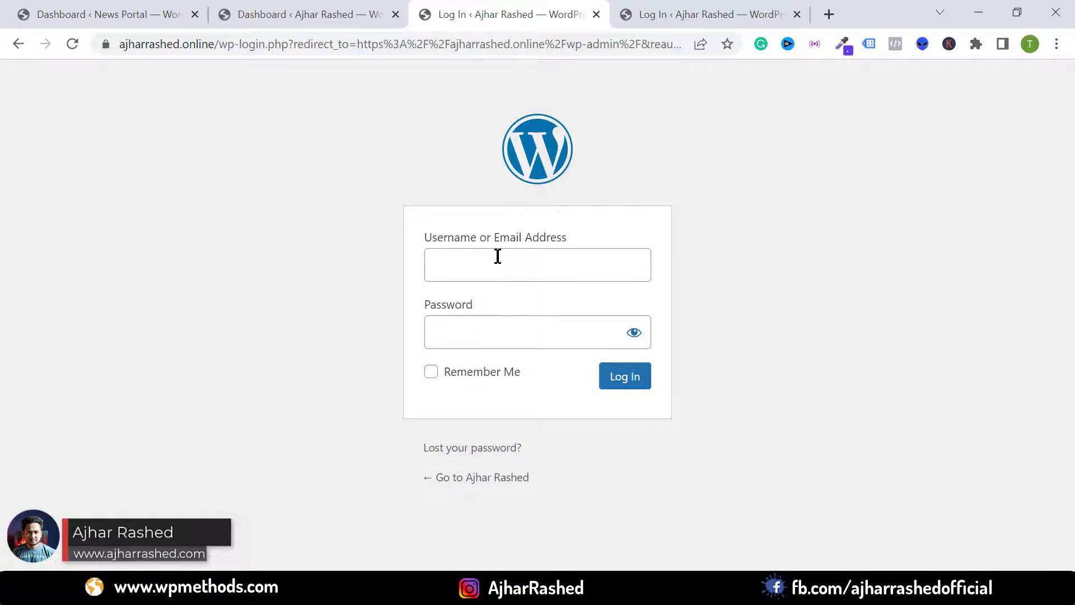
{"action": "left_click", "coordinate": [681, 14]}
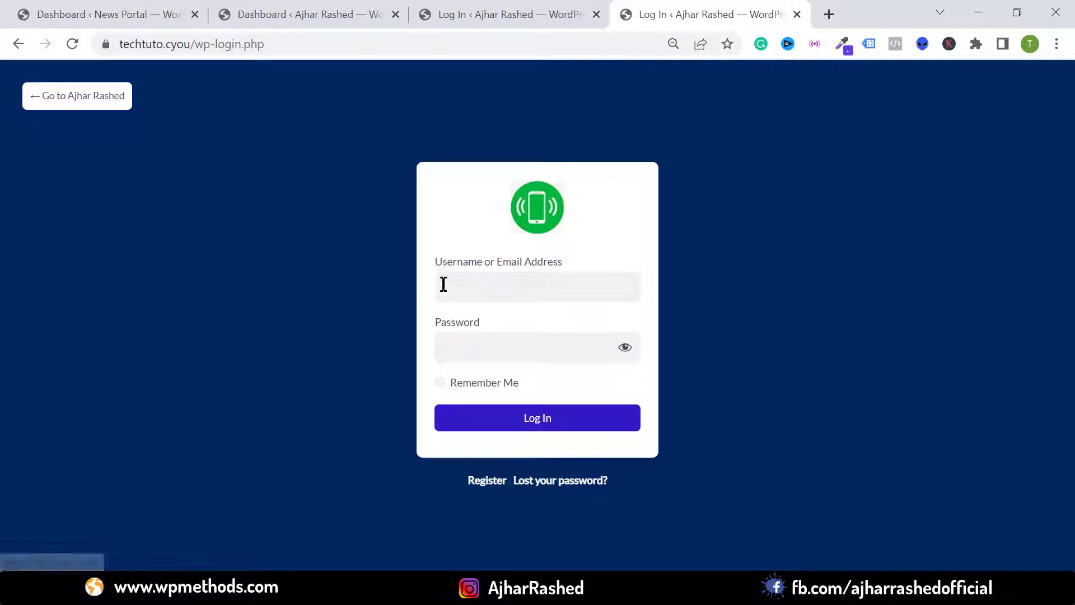
{"action": "left_click", "coordinate": [509, 291]}
{"action": "left_click", "coordinate": [463, 340]}
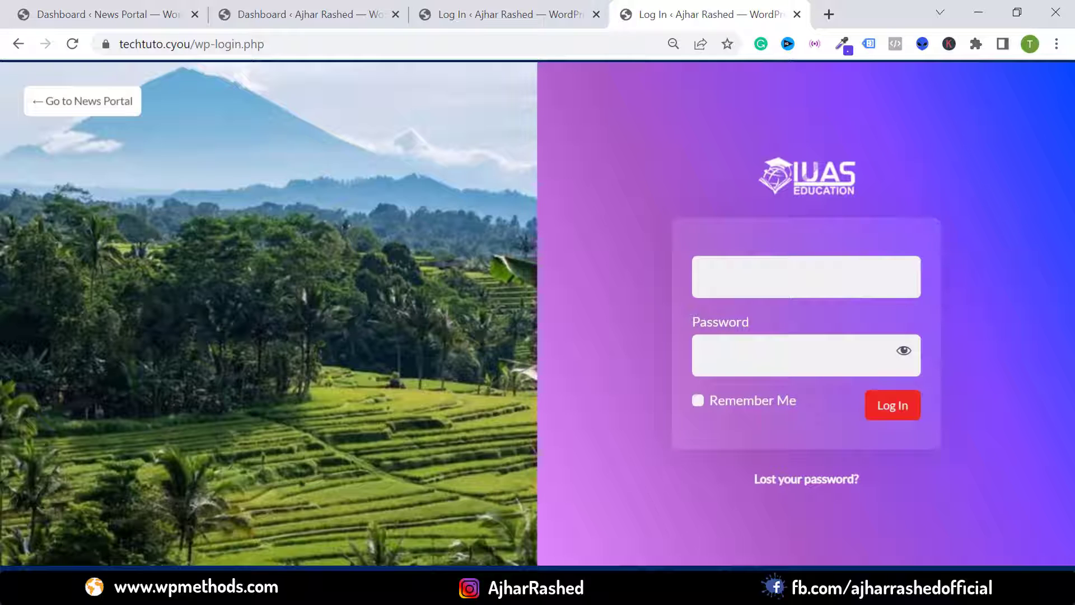
{"action": "key", "text": "ctrl+2"}
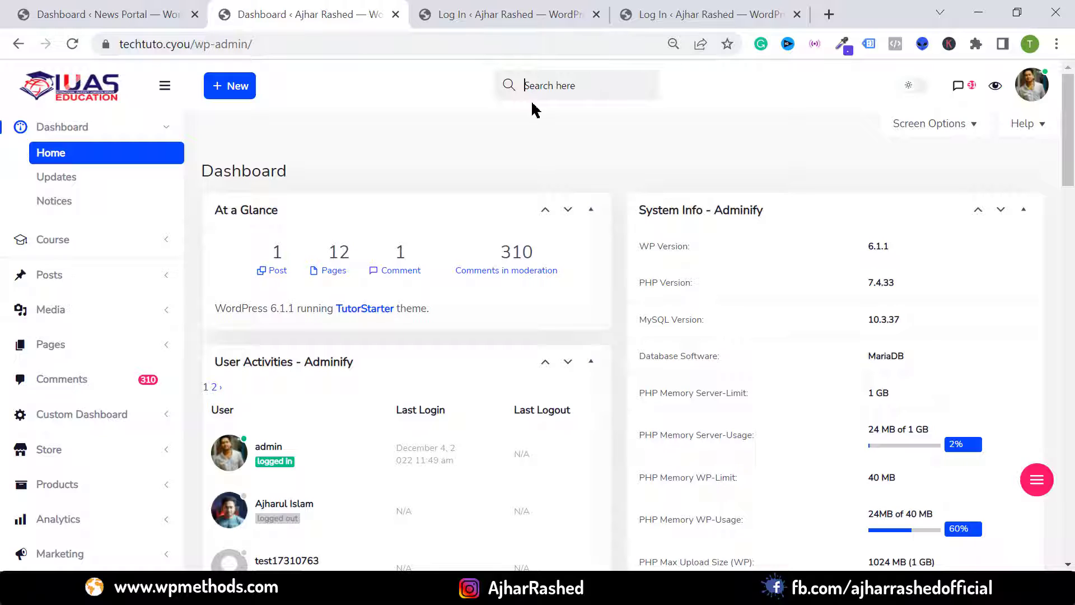
Step: Toggle the styled admin dashboard between dark and light mode, ending in light mode
{"action": "left_click", "coordinate": [913, 87]}
{"action": "left_click", "coordinate": [913, 87]}
{"action": "left_click", "coordinate": [913, 89]}
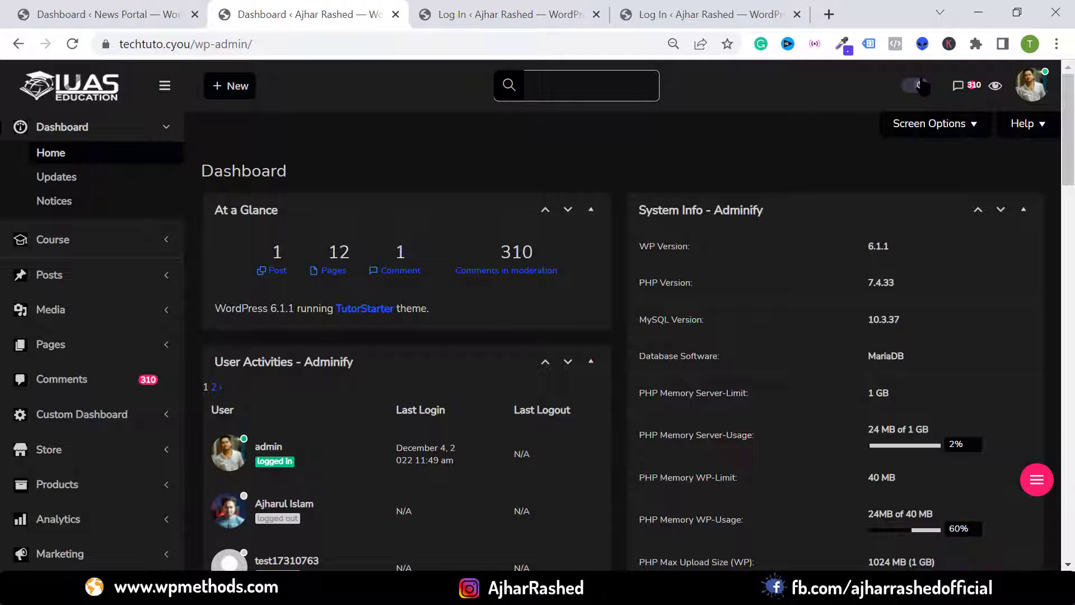
{"action": "left_click", "coordinate": [922, 87]}
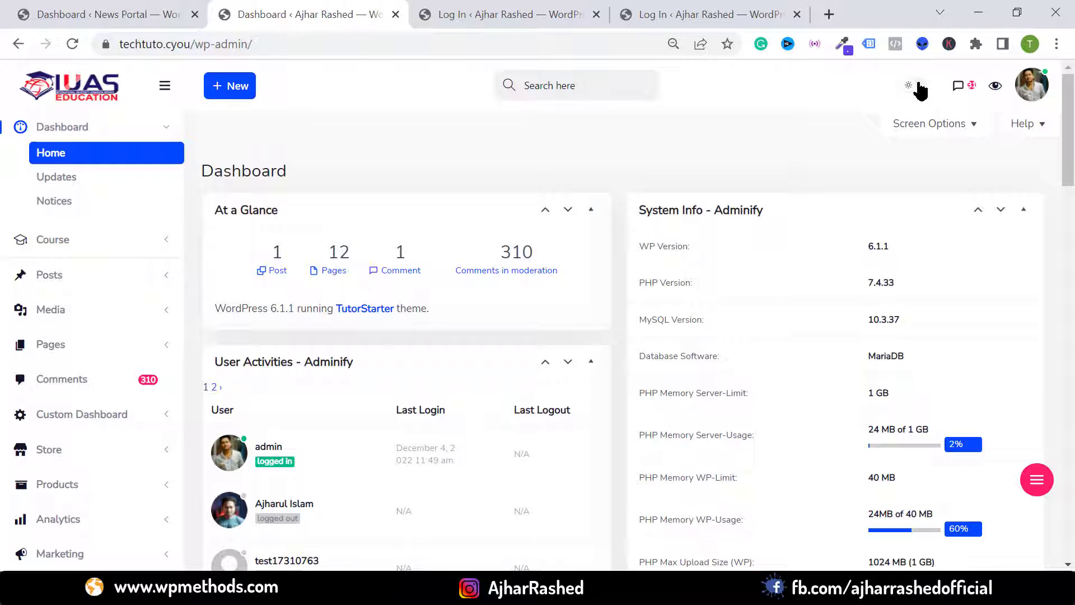
{"action": "left_click", "coordinate": [918, 88]}
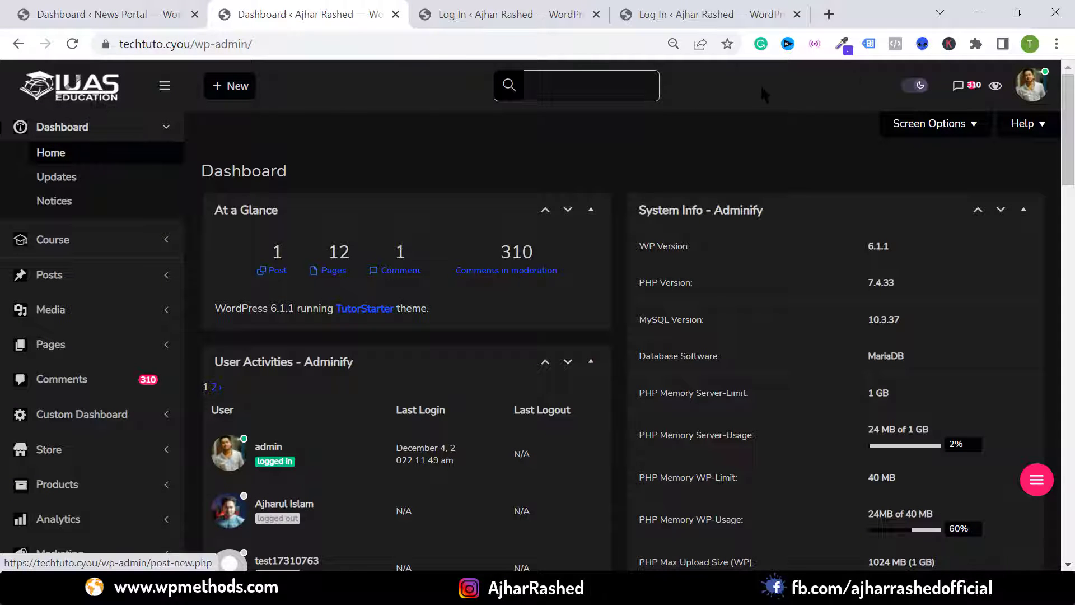
{"action": "left_click", "coordinate": [919, 86]}
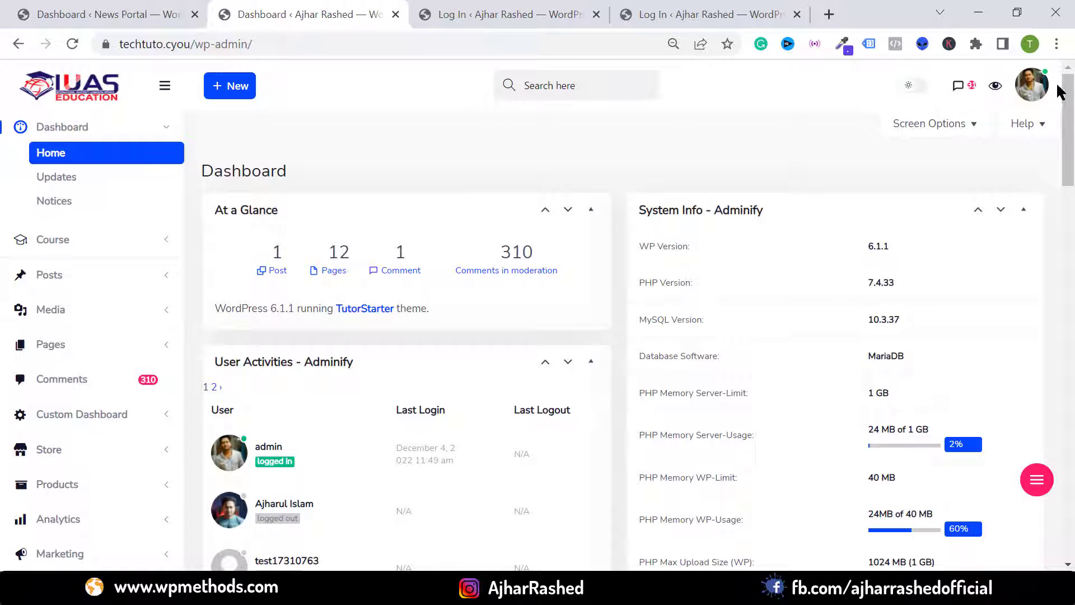
Step: Open and close the admin profile panel and scroll down the dashboard
{"action": "left_click", "coordinate": [1032, 85]}
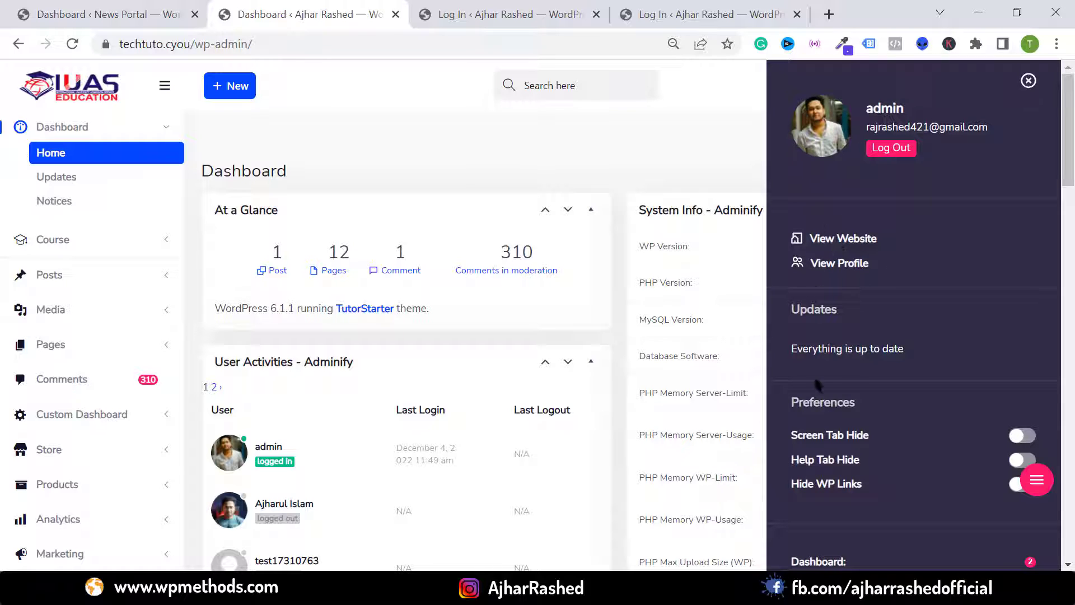
{"action": "left_click", "coordinate": [1029, 80]}
{"action": "scroll", "coordinate": [257, 207], "scroll_direction": "down", "scroll_amount": 3}
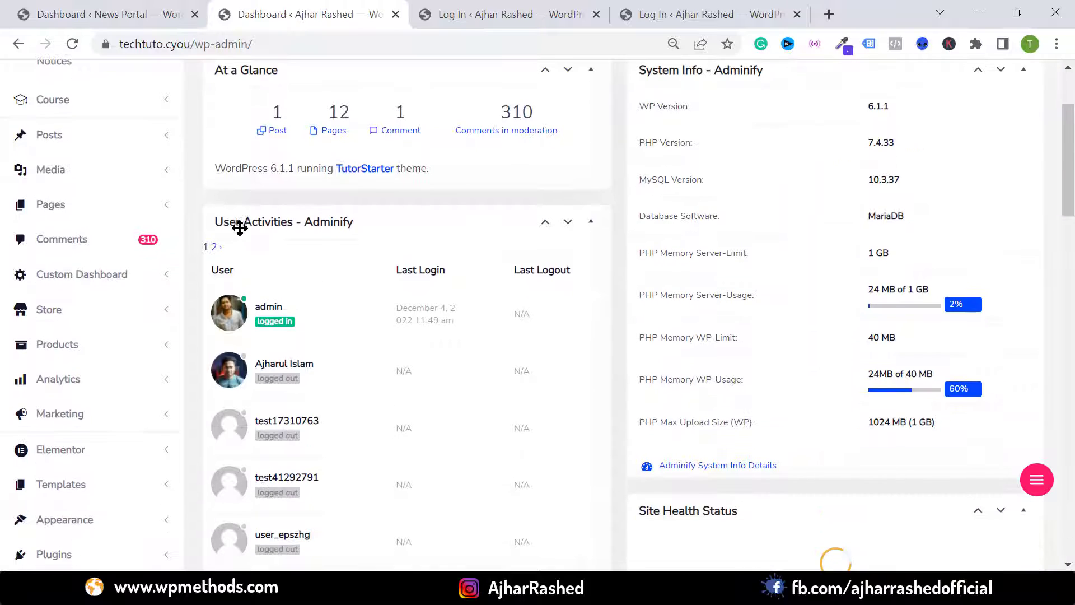
{"action": "scroll", "coordinate": [307, 305], "scroll_direction": "down", "scroll_amount": 2}
{"action": "scroll", "coordinate": [748, 377], "scroll_direction": "up", "scroll_amount": 5}
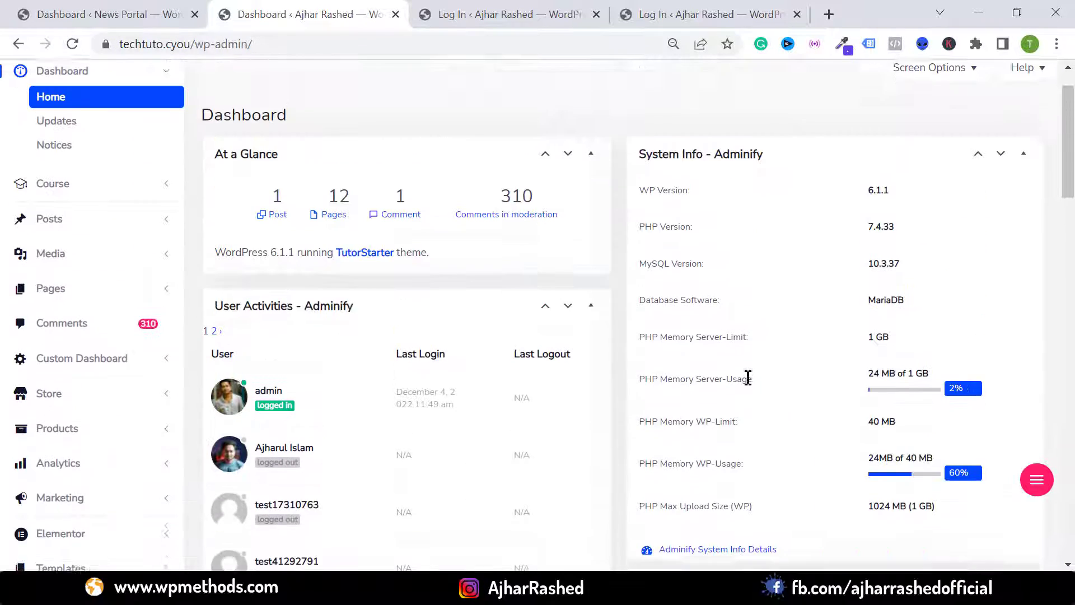
{"action": "scroll", "coordinate": [660, 249], "scroll_direction": "down", "scroll_amount": 2}
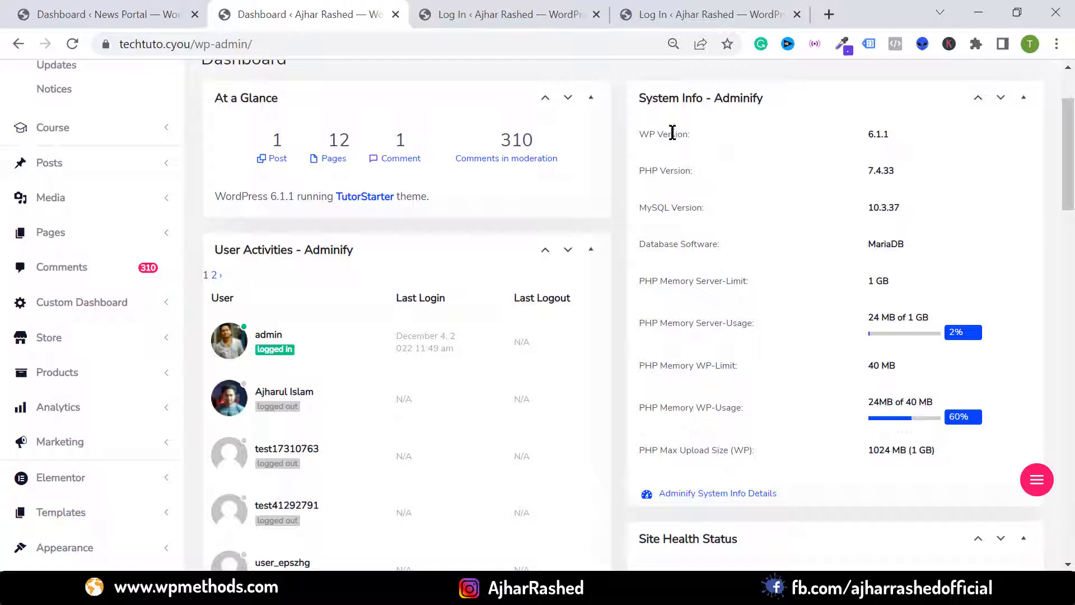
Step: Highlight the PHP Version and MySQL Version labels in the dashboard's system details
{"action": "left_click", "coordinate": [675, 174]}
{"action": "triple_click", "coordinate": [680, 208]}
{"action": "scroll", "coordinate": [896, 230], "scroll_direction": "down", "scroll_amount": 1}
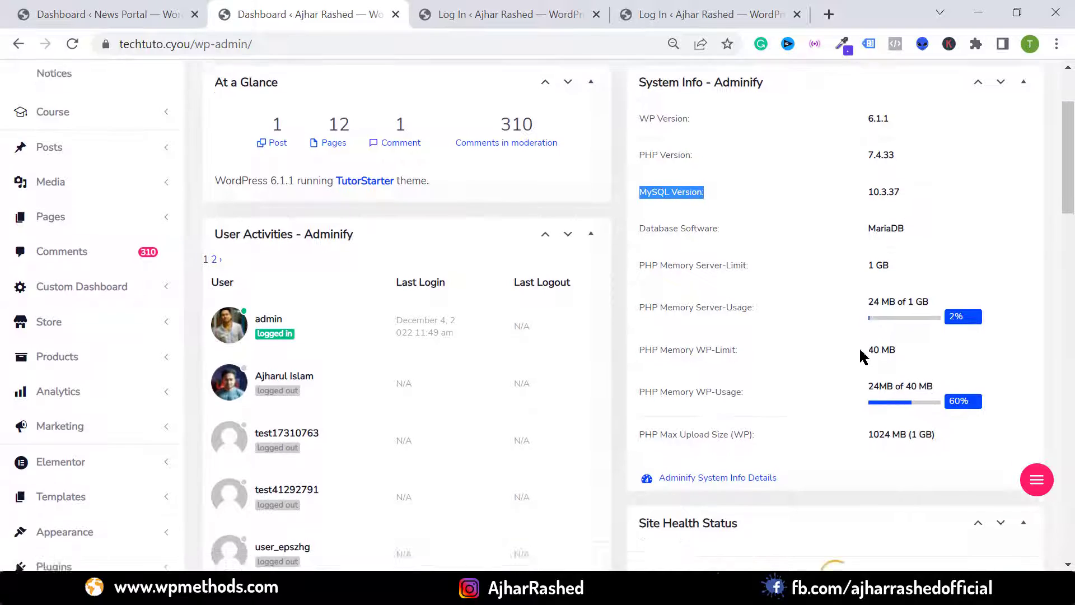
{"action": "scroll", "coordinate": [863, 356], "scroll_direction": "down", "scroll_amount": 4}
{"action": "scroll", "coordinate": [451, 399], "scroll_direction": "up", "scroll_amount": 6}
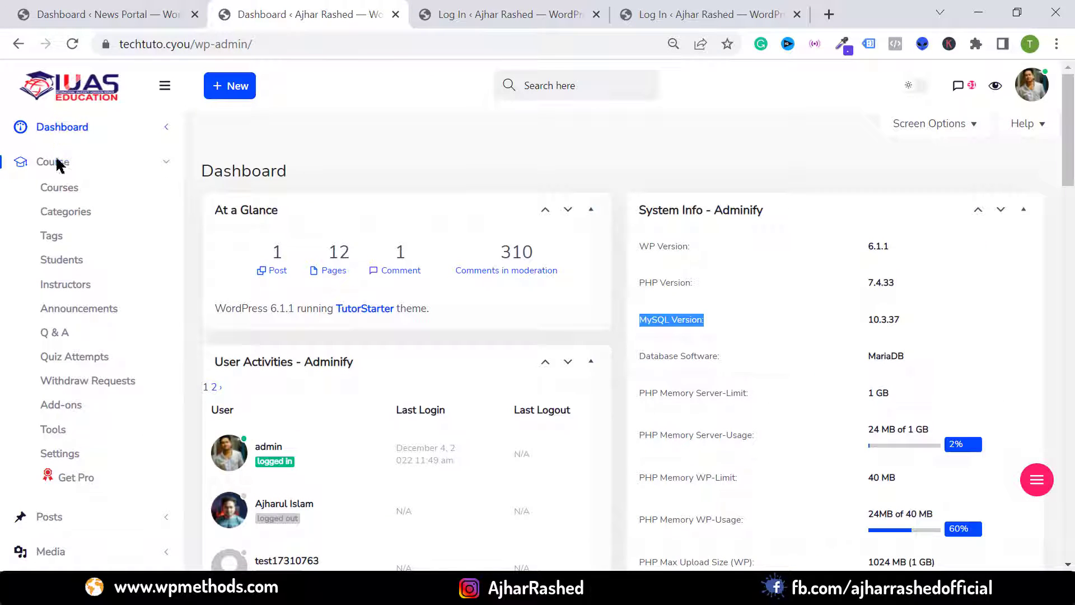
{"action": "scroll", "coordinate": [98, 301], "scroll_direction": "down", "scroll_amount": 3}
{"action": "scroll", "coordinate": [324, 292], "scroll_direction": "down", "scroll_amount": 5}
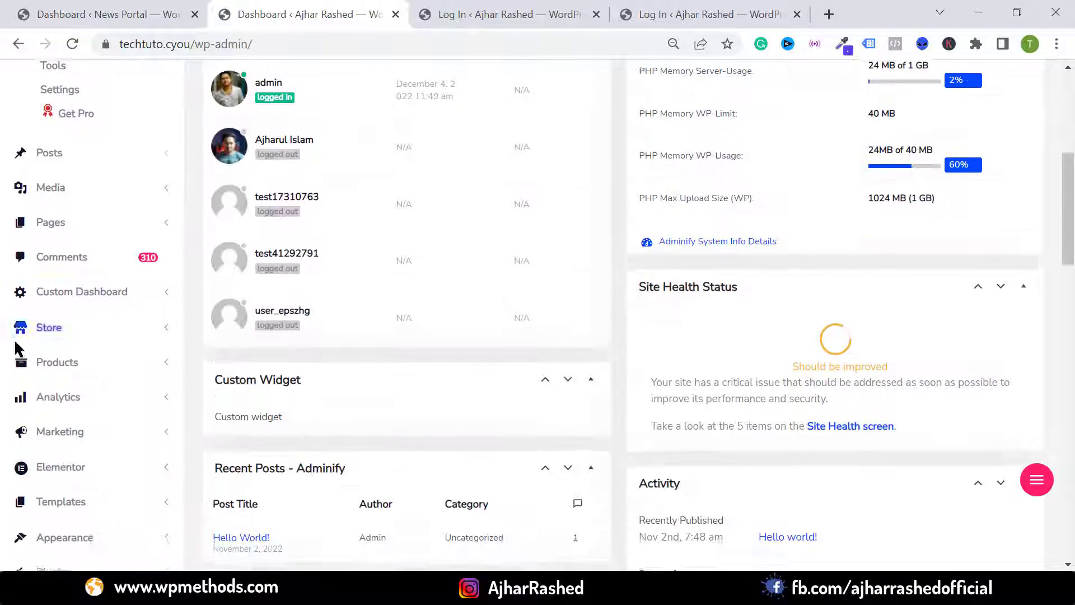
{"action": "scroll", "coordinate": [207, 370], "scroll_direction": "up", "scroll_amount": 8}
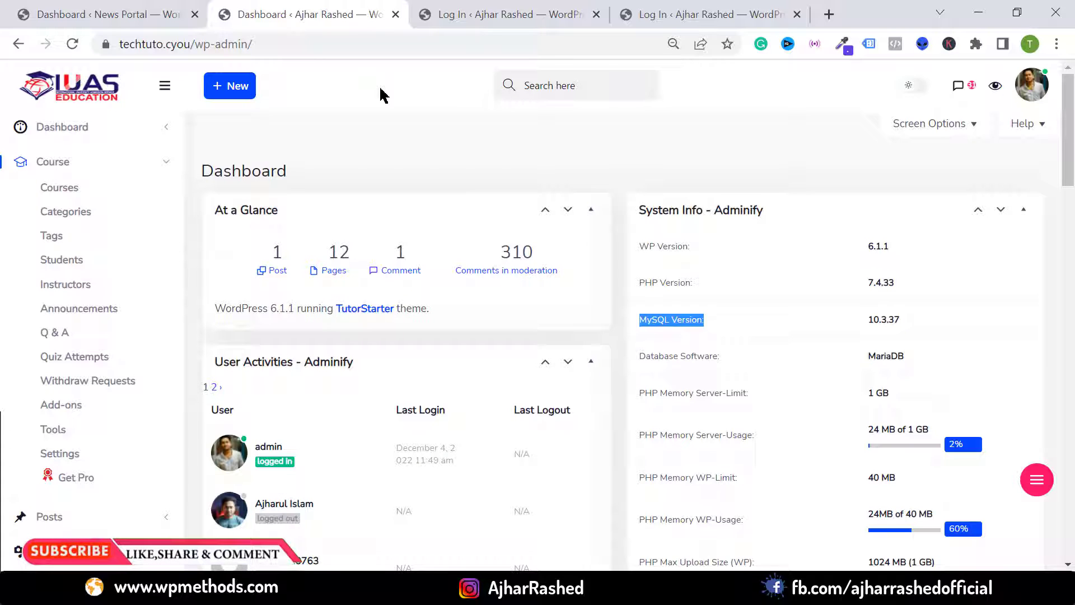
Step: On the News Portal site, search Add New Plugins for 'wp adminify' and install it
{"action": "left_click", "coordinate": [128, 14]}
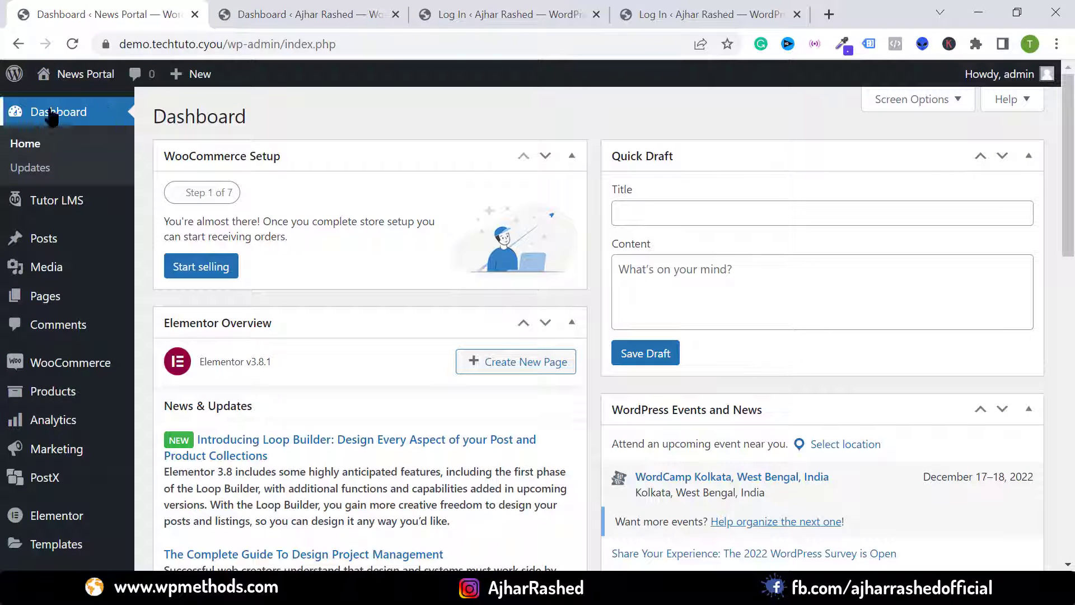
{"action": "scroll", "coordinate": [61, 252], "scroll_direction": "down", "scroll_amount": 6}
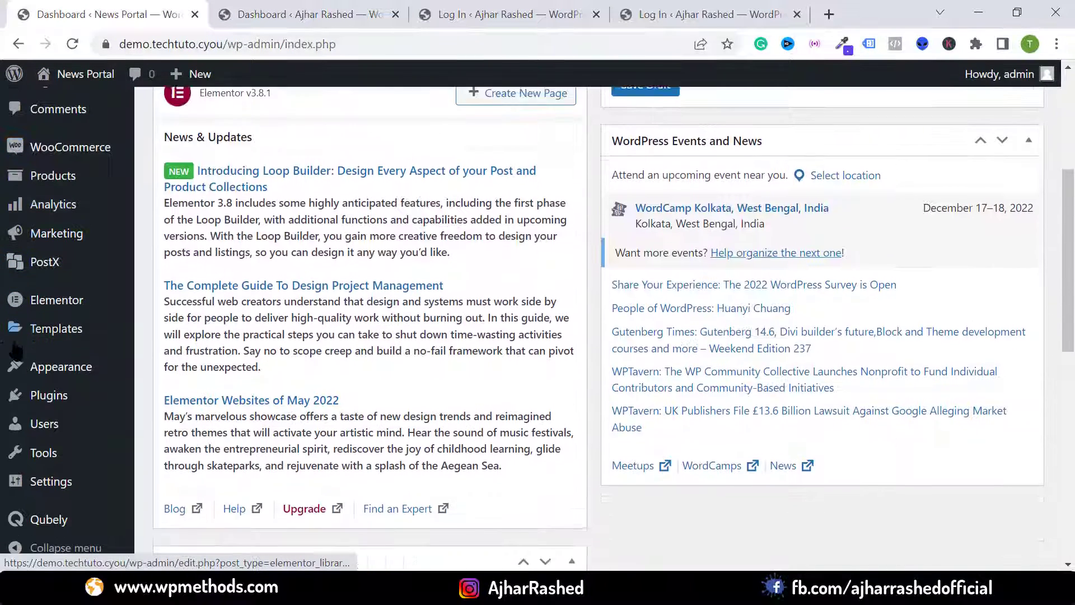
{"action": "mouse_move", "coordinate": [42, 404]}
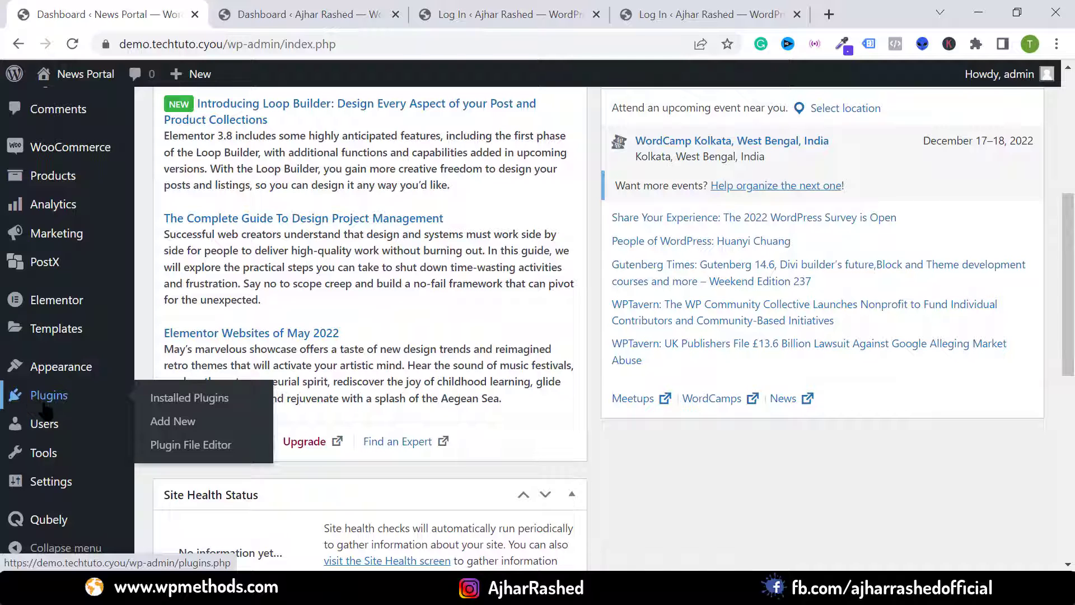
{"action": "left_click", "coordinate": [173, 425]}
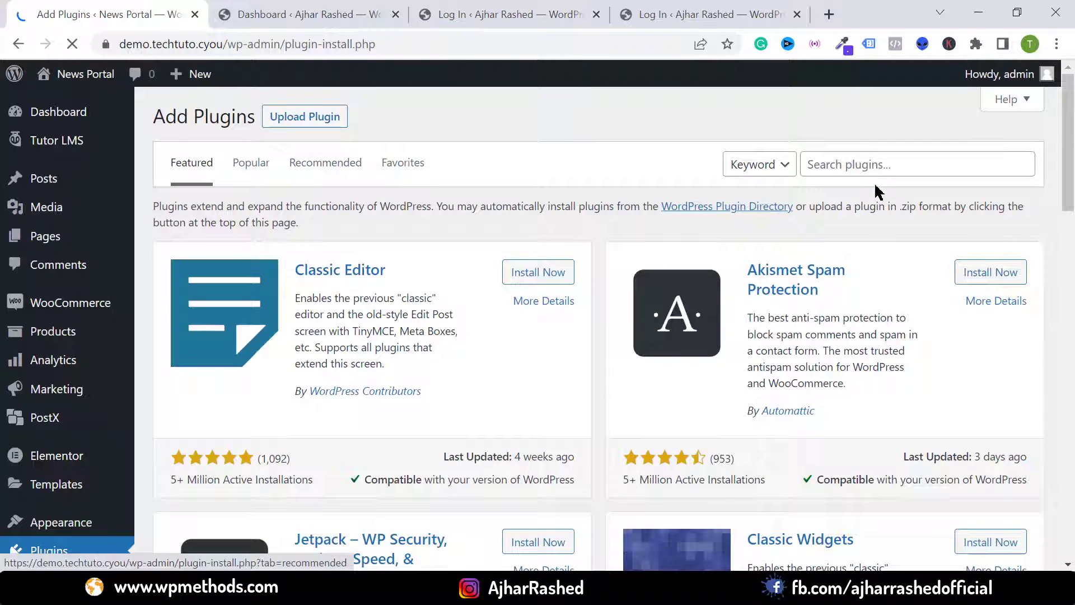
{"action": "left_click", "coordinate": [827, 165]}
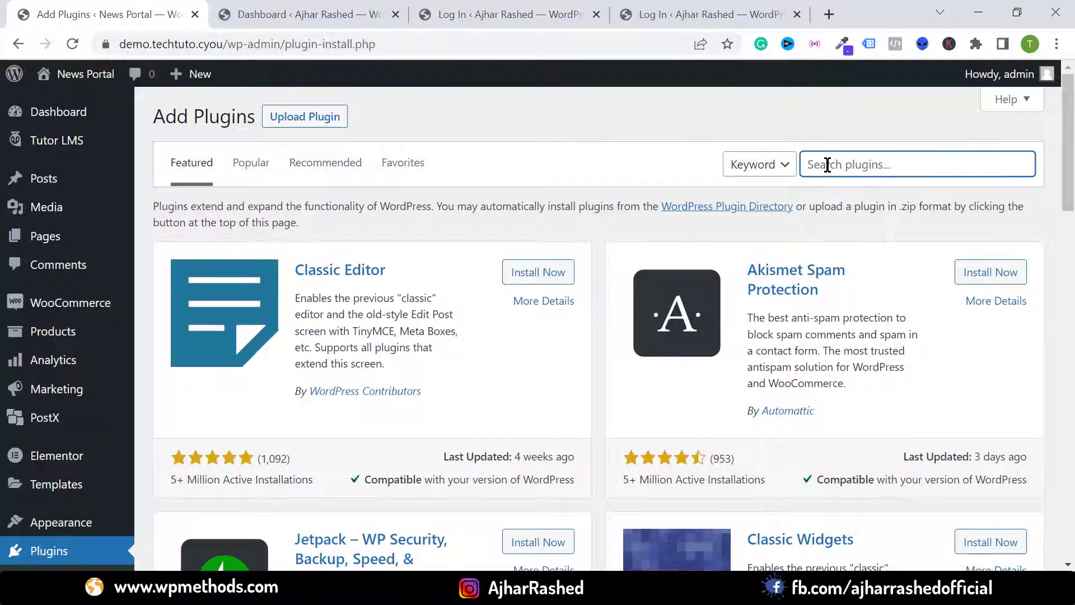
{"action": "type", "text": "wp "}
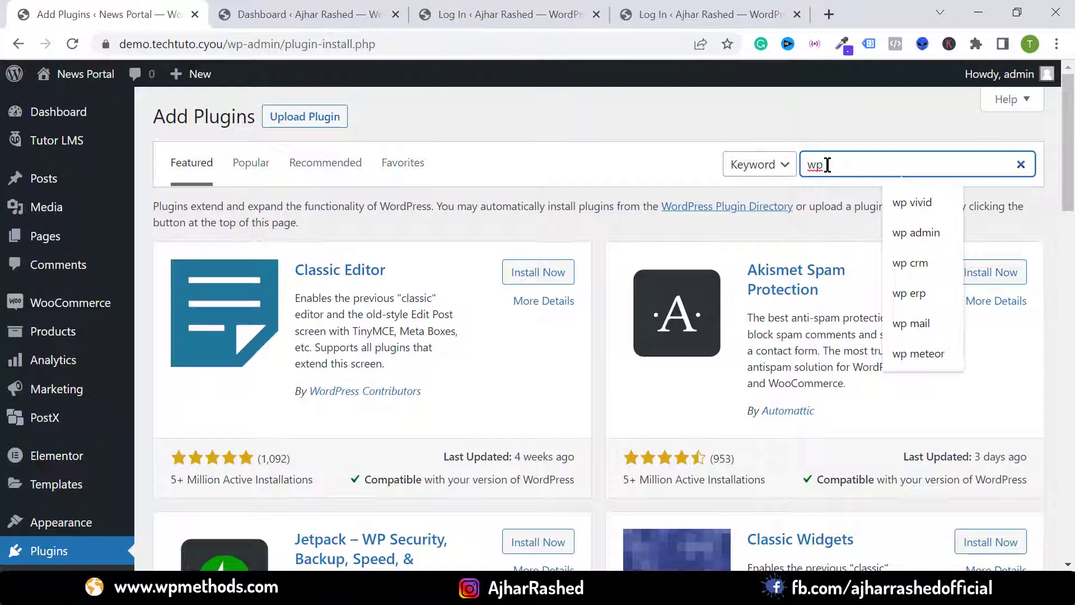
{"action": "type", "text": "adminify"}
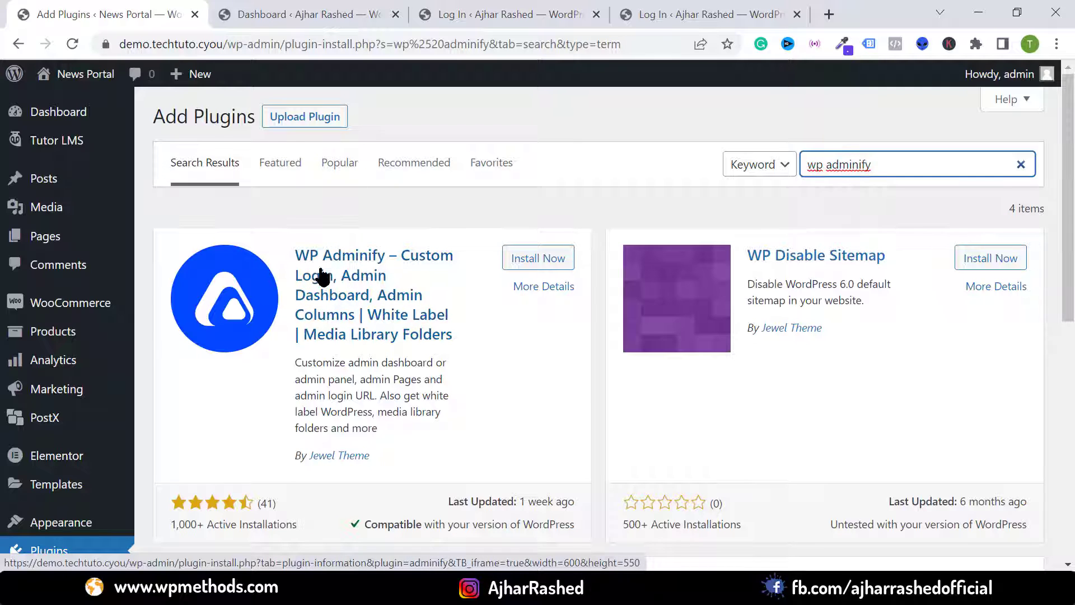
{"action": "left_click", "coordinate": [532, 261]}
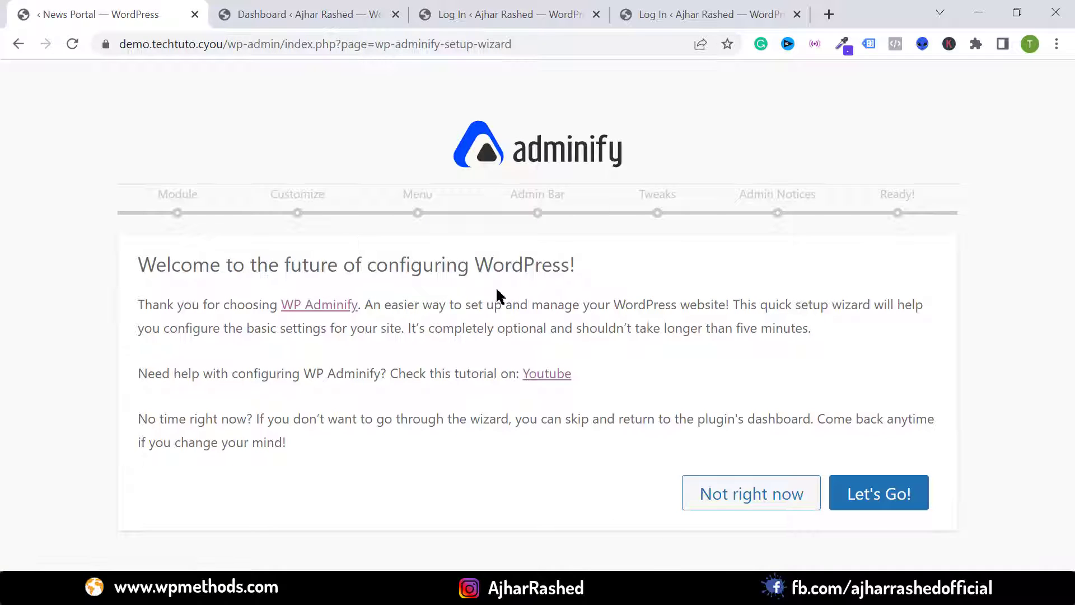
Step: Choose 'Not right now' in the setup wizard, skip the opt-in and dismiss the update notice
{"action": "left_click", "coordinate": [749, 498]}
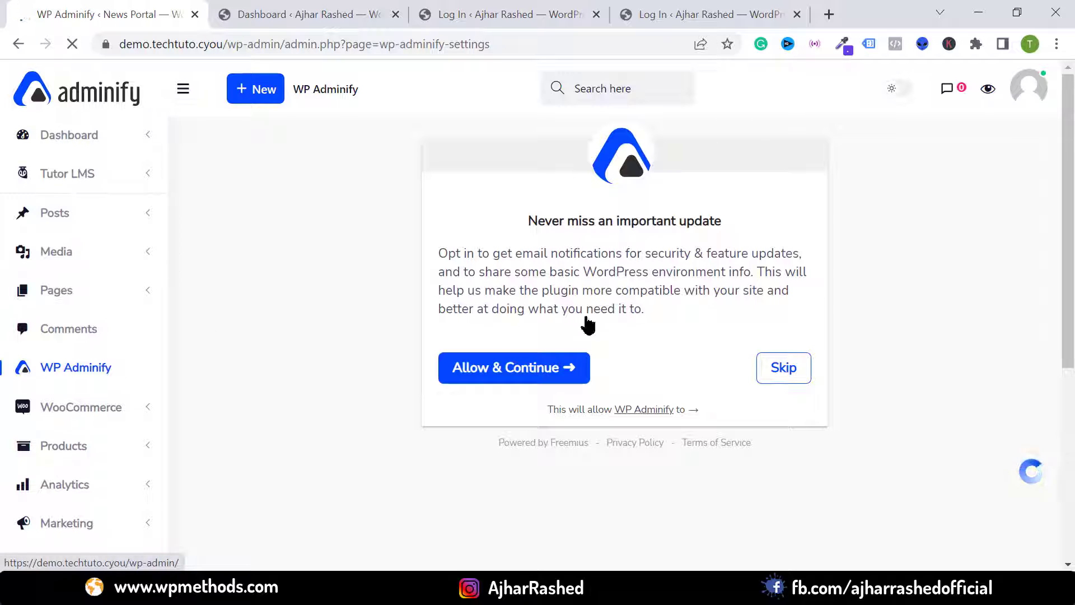
{"action": "left_click", "coordinate": [776, 369]}
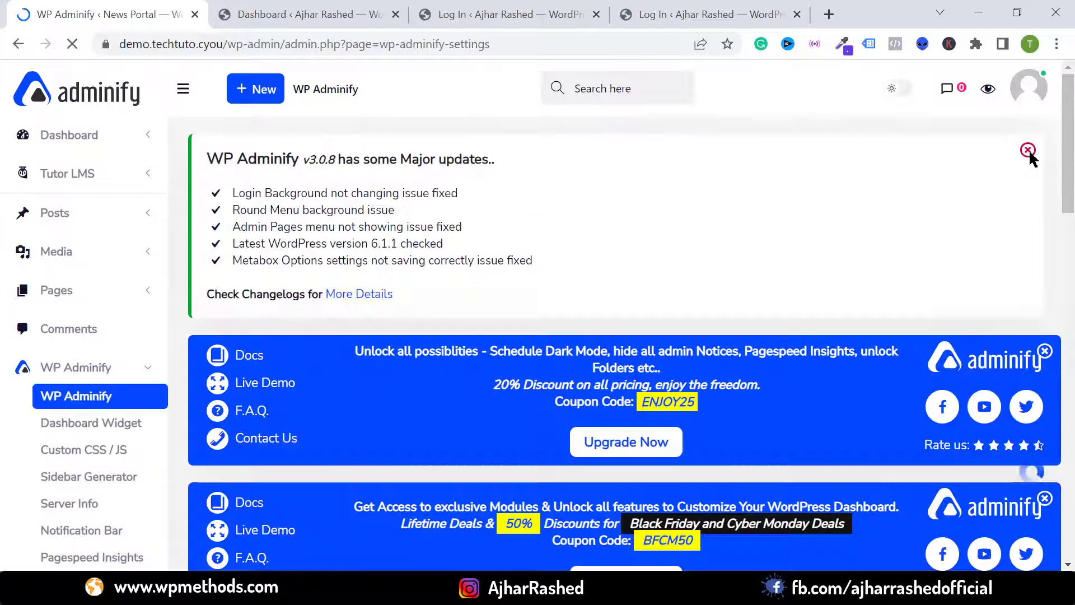
{"action": "left_click", "coordinate": [1028, 150]}
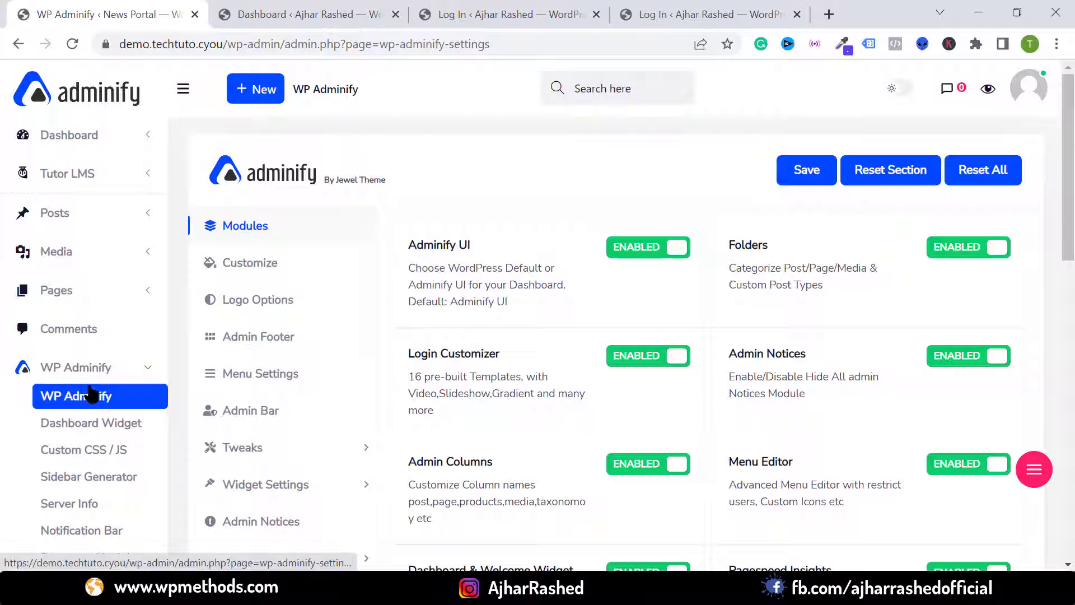
Step: Open and close the admin profile panel twice
{"action": "left_click", "coordinate": [1029, 89]}
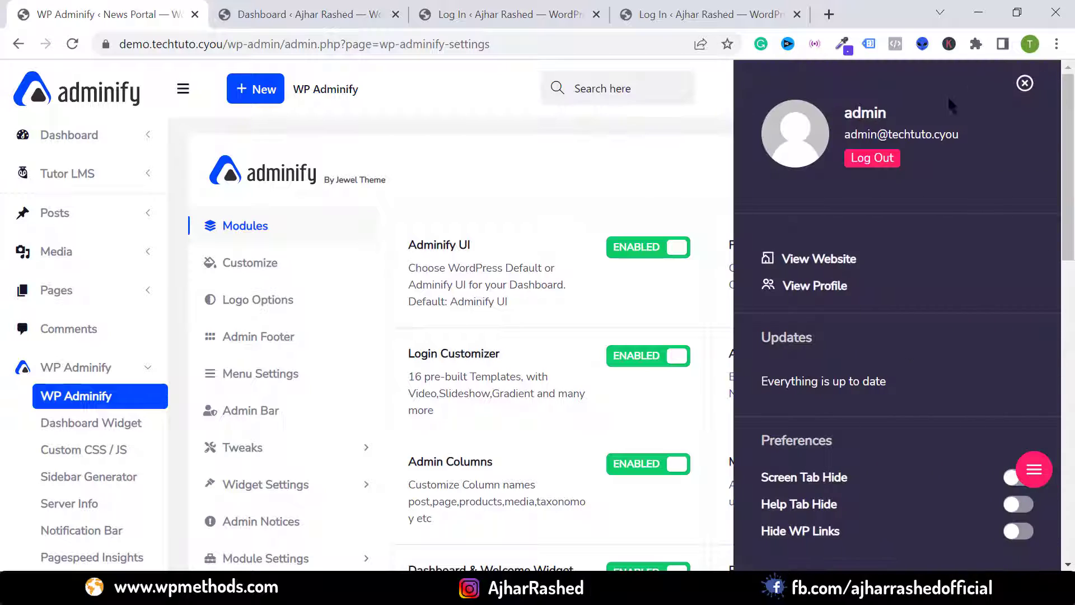
{"action": "left_click", "coordinate": [1025, 83]}
{"action": "left_click", "coordinate": [1028, 88]}
{"action": "left_click", "coordinate": [1025, 83]}
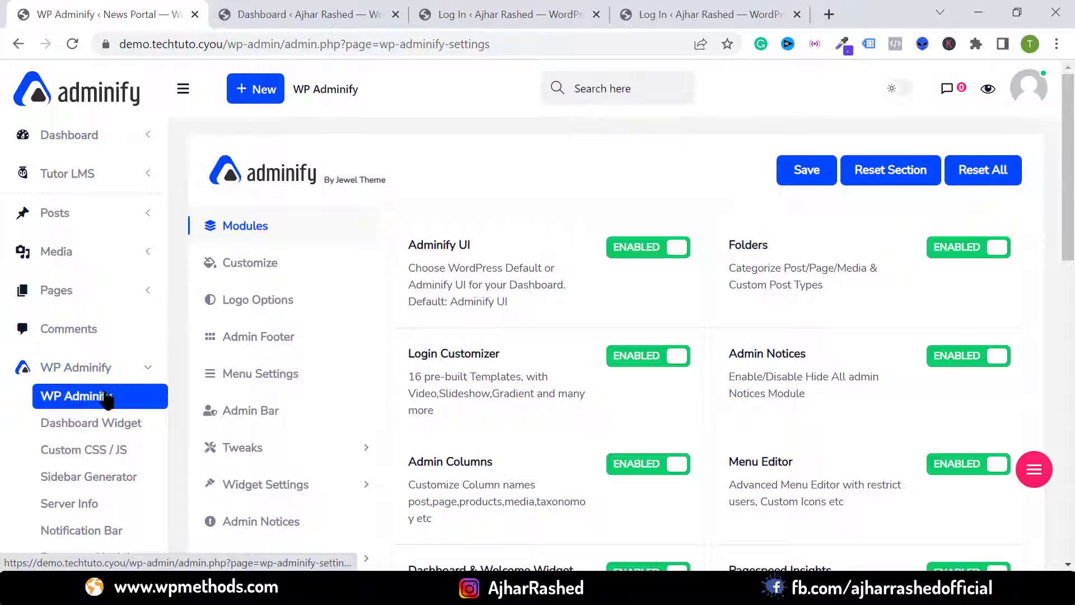
Step: In WP Adminify Modules, set Activity Logs to Disabled and save the module settings
{"action": "left_click", "coordinate": [263, 228]}
{"action": "scroll", "coordinate": [644, 277], "scroll_direction": "down", "scroll_amount": 9}
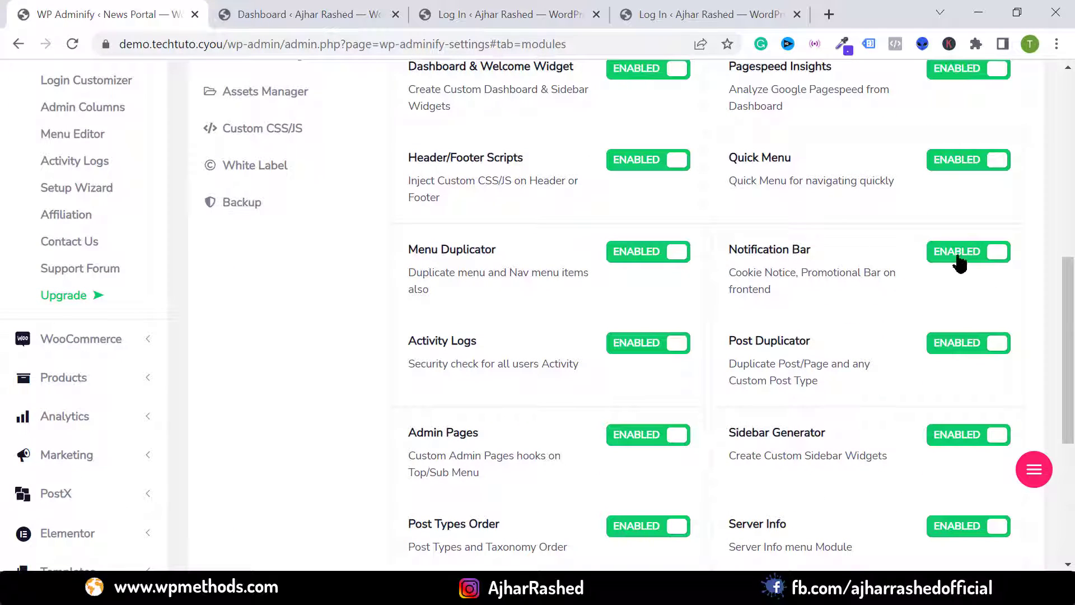
{"action": "scroll", "coordinate": [834, 272], "scroll_direction": "down", "scroll_amount": 2}
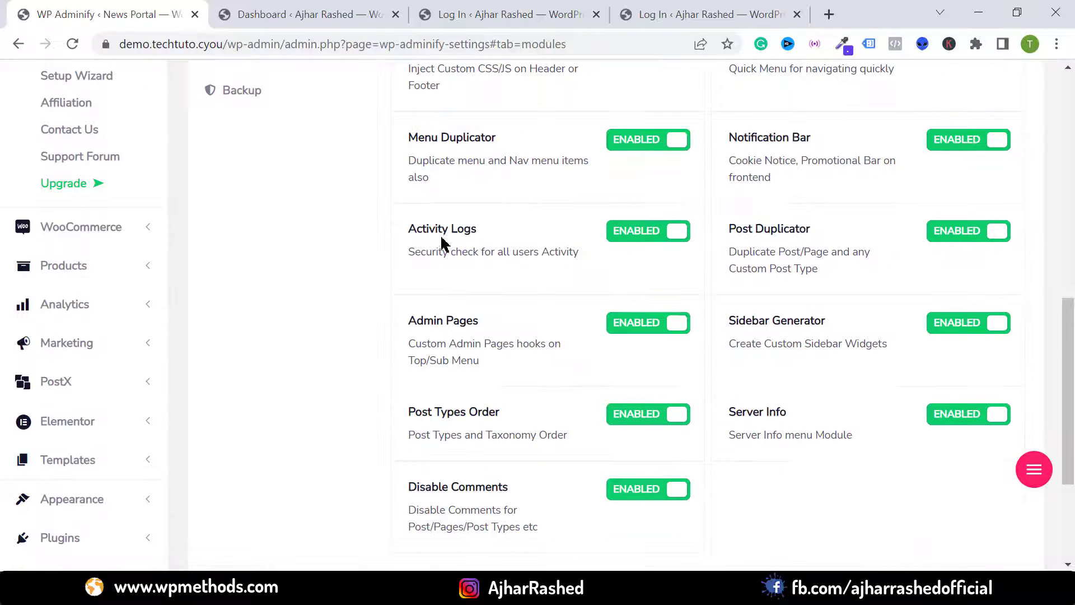
{"action": "left_click", "coordinate": [630, 234]}
{"action": "scroll", "coordinate": [728, 353], "scroll_direction": "down", "scroll_amount": 2}
{"action": "scroll", "coordinate": [728, 353], "scroll_direction": "down", "scroll_amount": 2}
{"action": "left_click", "coordinate": [809, 396]}
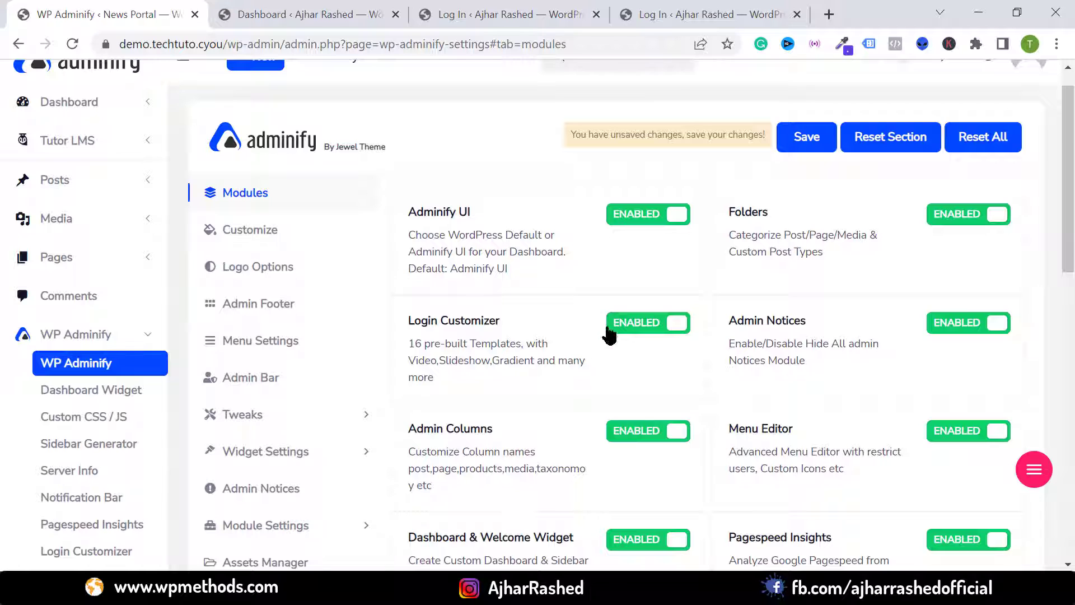
{"action": "left_click_drag", "start_coordinate": [410, 320], "coordinate": [511, 327]}
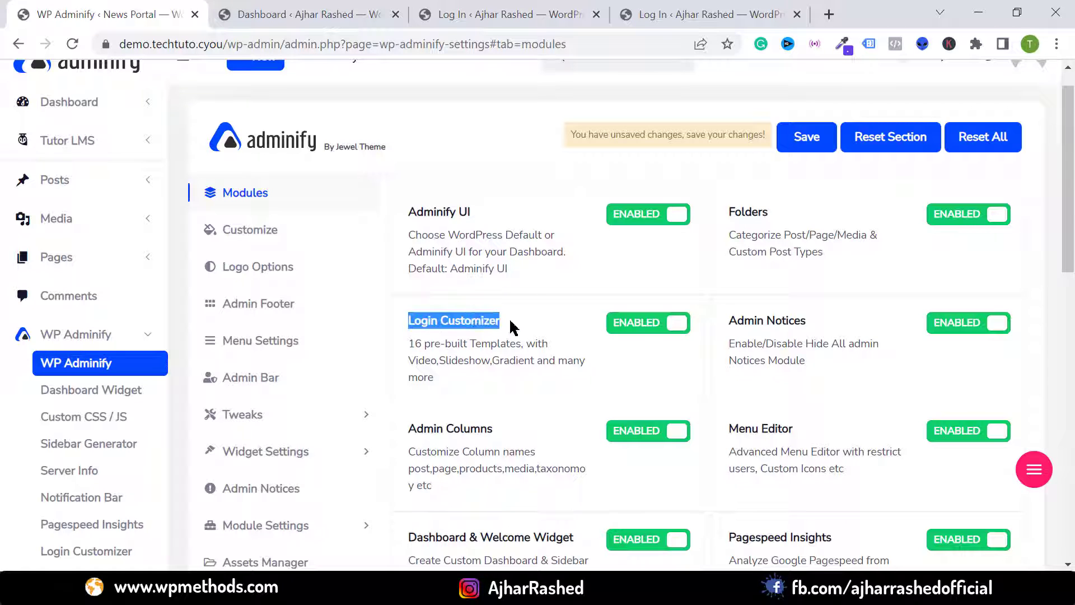
{"action": "left_click", "coordinate": [429, 316]}
{"action": "left_click", "coordinate": [251, 242]}
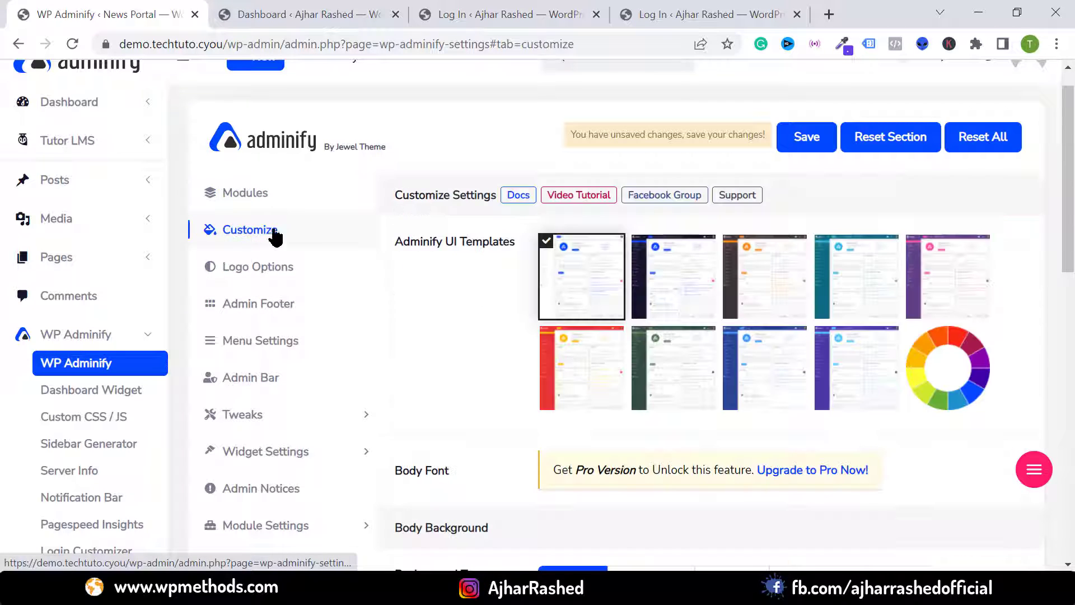
{"action": "scroll", "coordinate": [162, 180], "scroll_direction": "down", "scroll_amount": 1}
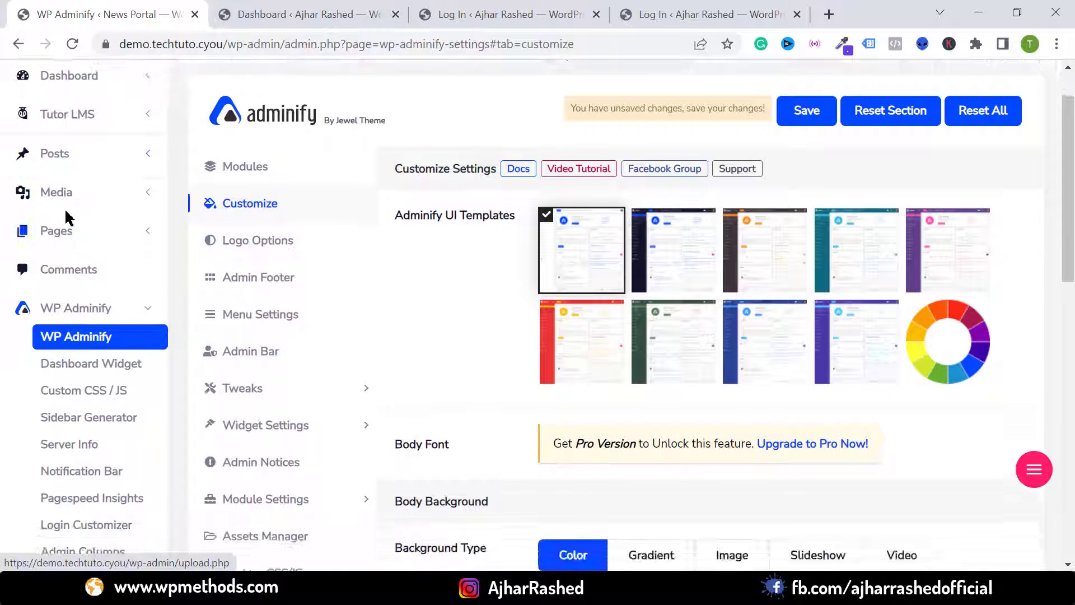
{"action": "scroll", "coordinate": [162, 181], "scroll_direction": "up", "scroll_amount": 2}
{"action": "left_click", "coordinate": [661, 336]}
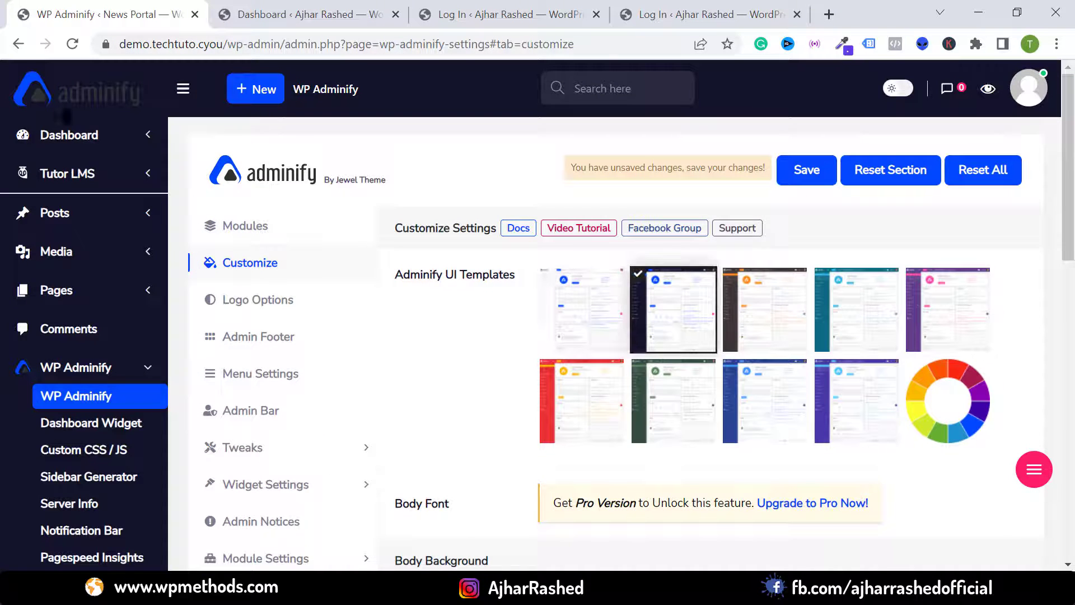
{"action": "left_click", "coordinate": [781, 322]}
{"action": "left_click", "coordinate": [875, 323]}
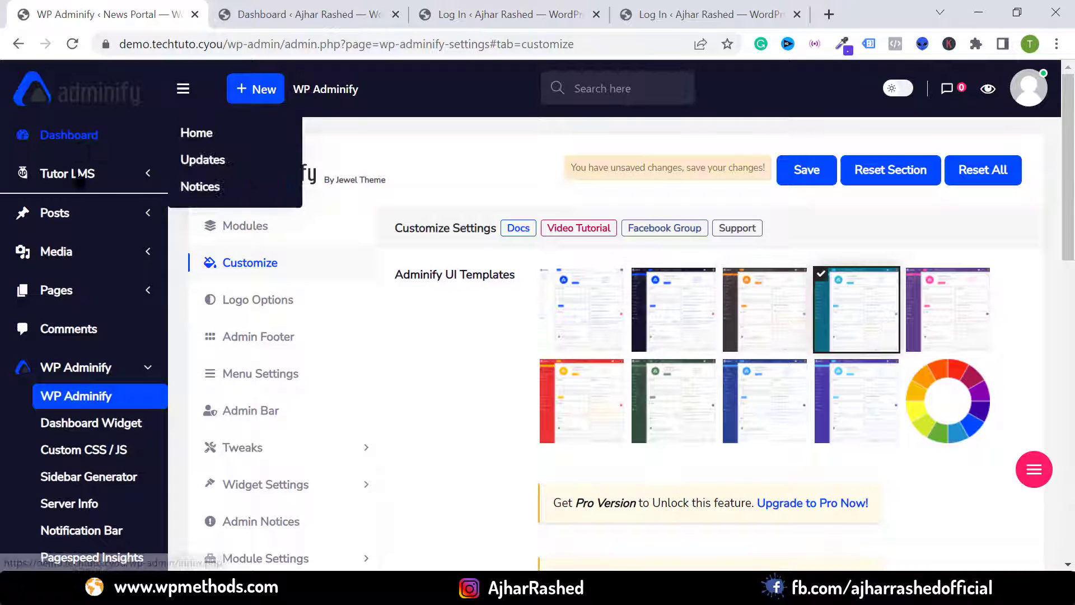
{"action": "left_click", "coordinate": [787, 312]}
{"action": "left_click", "coordinate": [592, 325]}
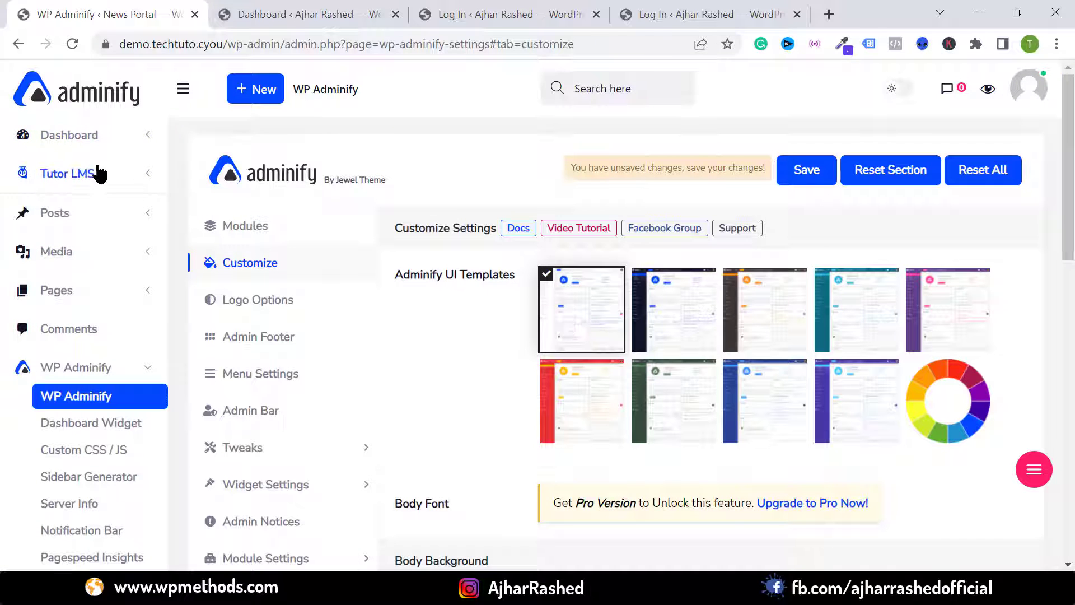
{"action": "scroll", "coordinate": [739, 403], "scroll_direction": "down", "scroll_amount": 5}
{"action": "scroll", "coordinate": [414, 187], "scroll_direction": "down", "scroll_amount": 2}
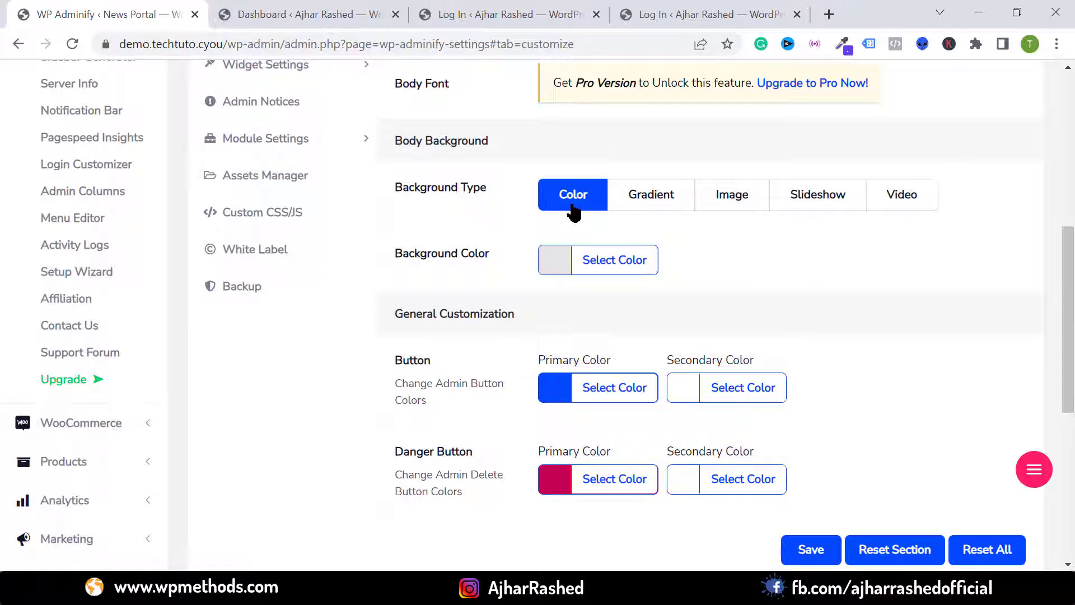
{"action": "left_click", "coordinate": [636, 206]}
{"action": "scroll", "coordinate": [641, 342], "scroll_direction": "up", "scroll_amount": 2}
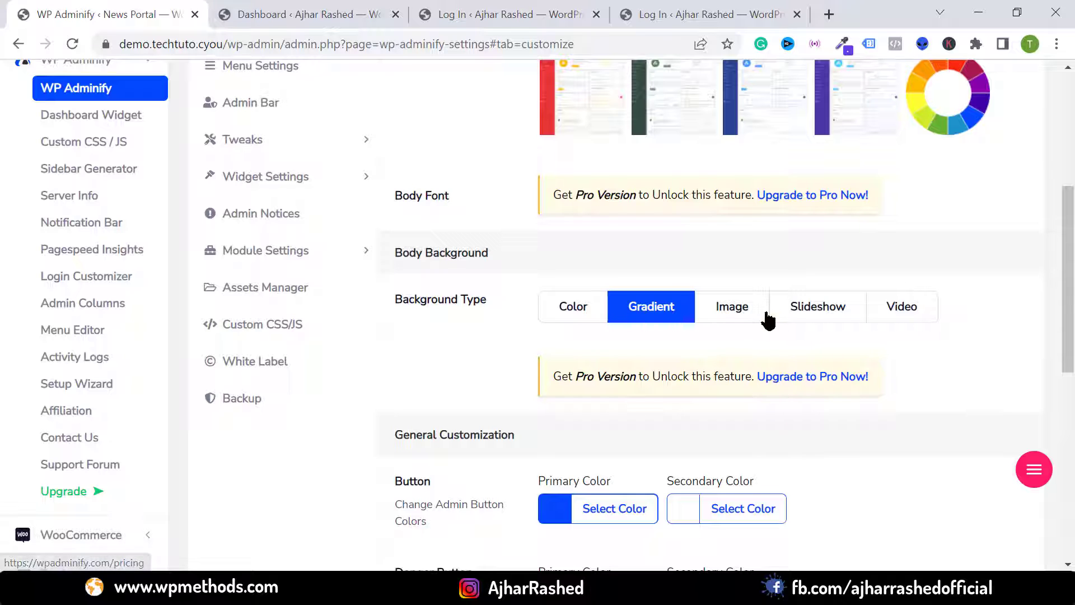
{"action": "left_click", "coordinate": [738, 324]}
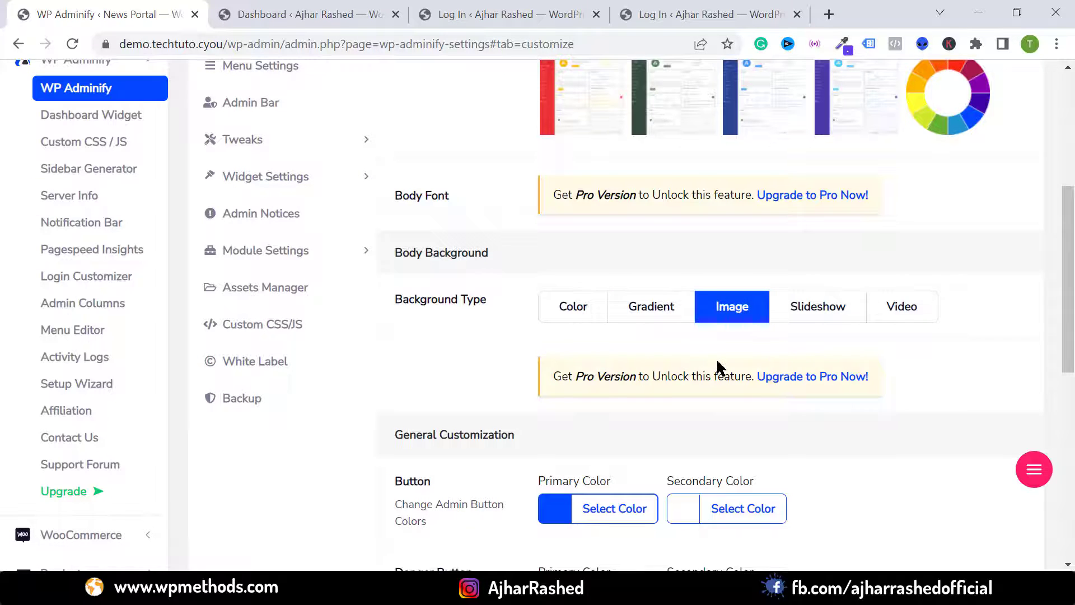
{"action": "scroll", "coordinate": [718, 366], "scroll_direction": "up", "scroll_amount": 5}
{"action": "scroll", "coordinate": [620, 245], "scroll_direction": "down", "scroll_amount": 4}
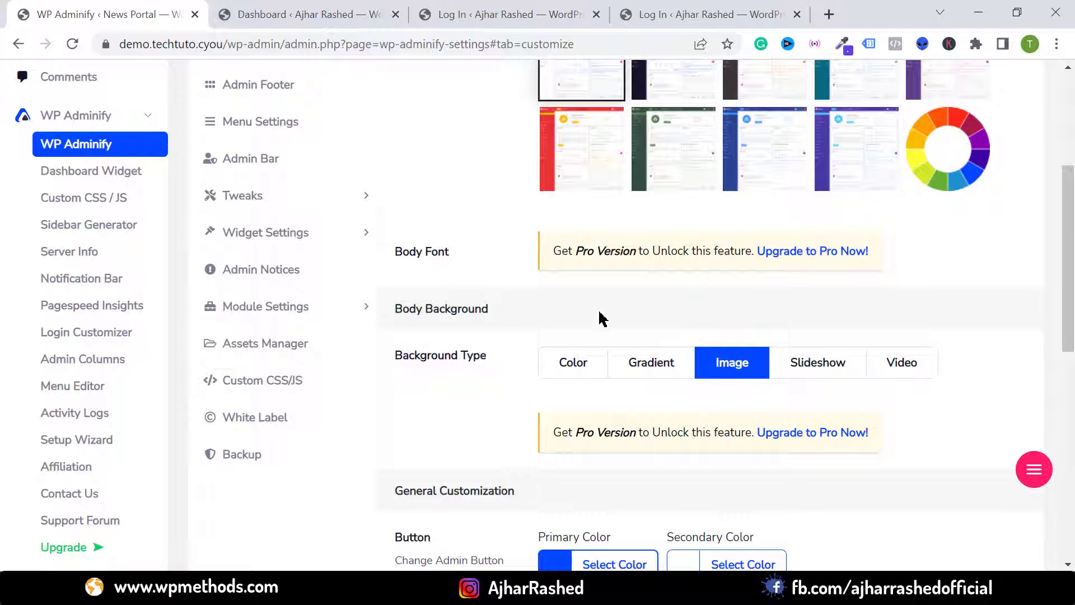
{"action": "left_click", "coordinate": [588, 374]}
{"action": "scroll", "coordinate": [549, 330], "scroll_direction": "down", "scroll_amount": 4}
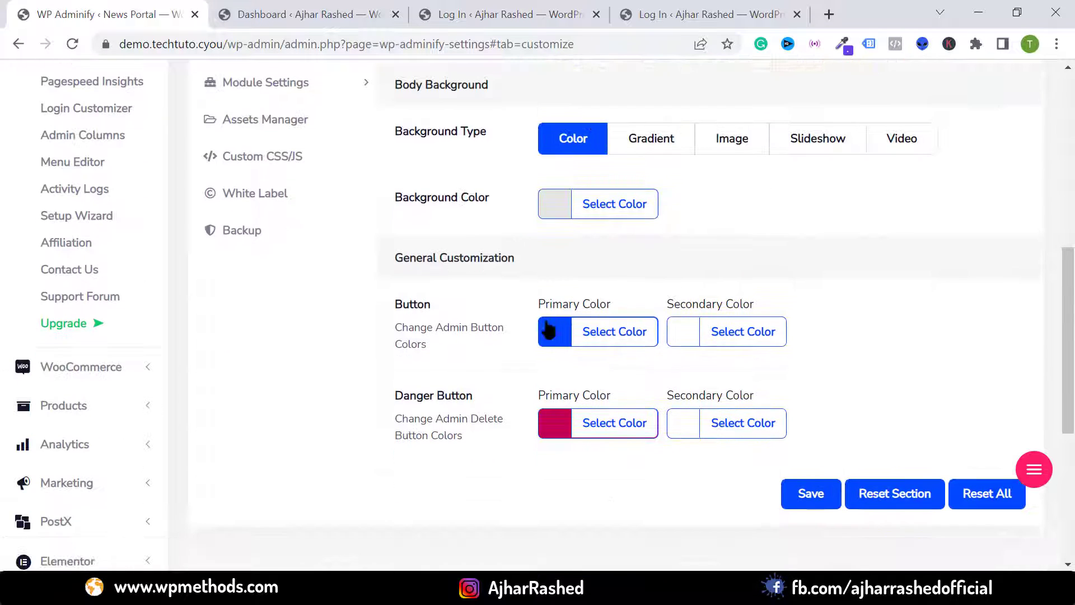
{"action": "left_click_drag", "start_coordinate": [426, 265], "coordinate": [540, 276]}
{"action": "left_click", "coordinate": [469, 287]}
{"action": "left_click", "coordinate": [555, 338]}
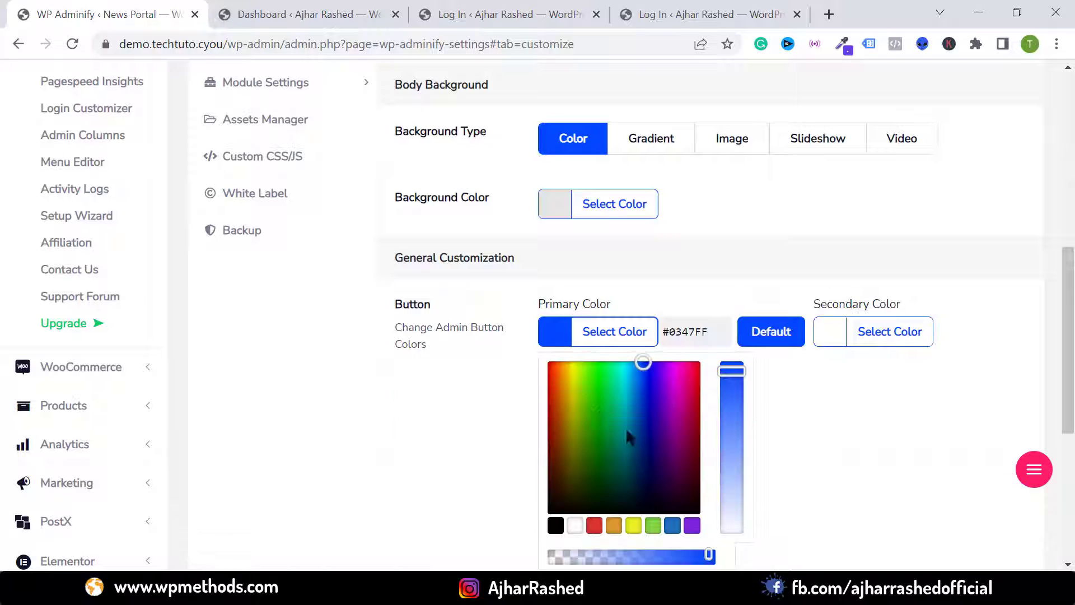
{"action": "left_click", "coordinate": [509, 419]}
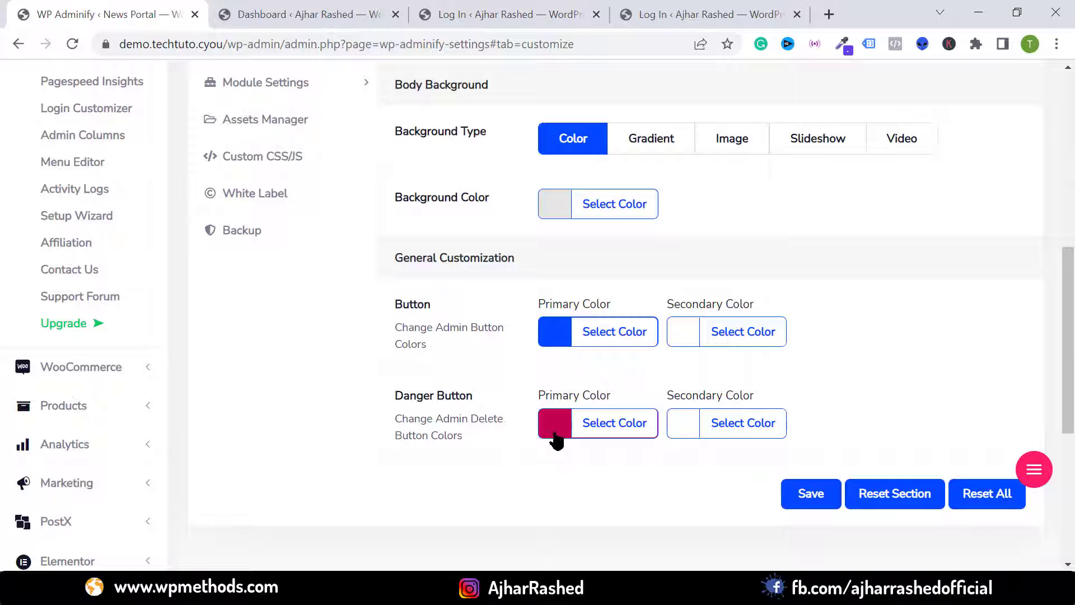
{"action": "scroll", "coordinate": [332, 284], "scroll_direction": "up", "scroll_amount": 8}
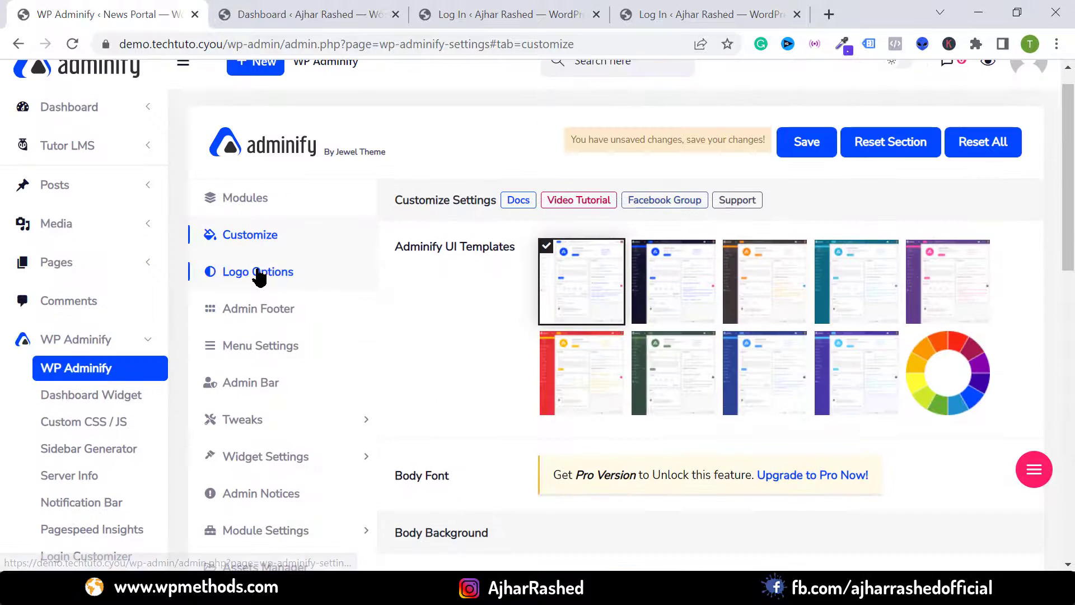
Step: Open Logo Options and switch Color Mode to Dark, then back to Light
{"action": "left_click", "coordinate": [259, 275]}
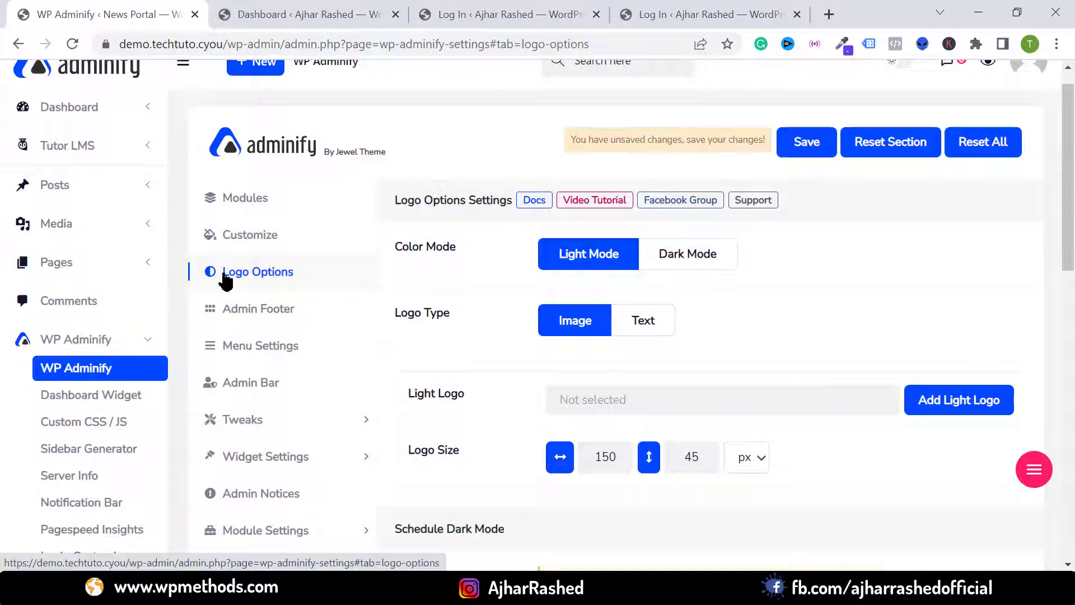
{"action": "scroll", "coordinate": [422, 259], "scroll_direction": "up", "scroll_amount": 1}
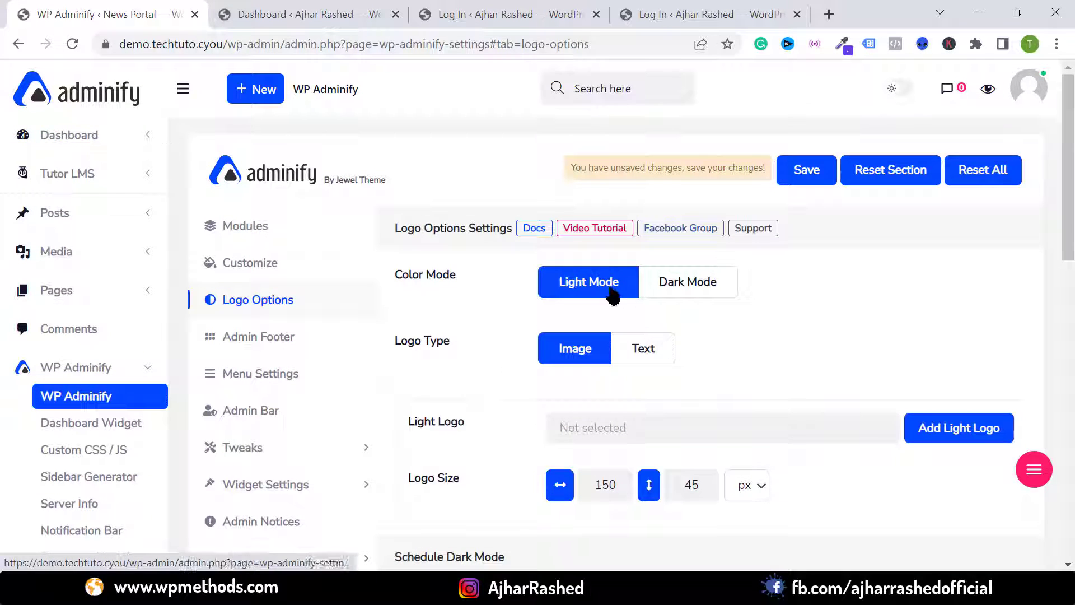
{"action": "left_click", "coordinate": [642, 287]}
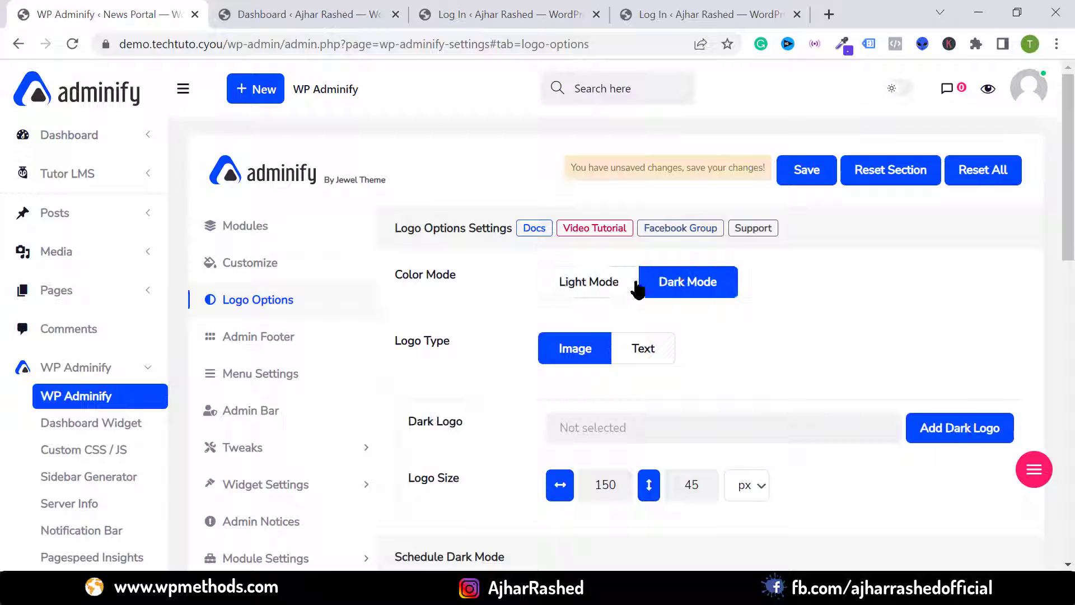
{"action": "left_click", "coordinate": [610, 287]}
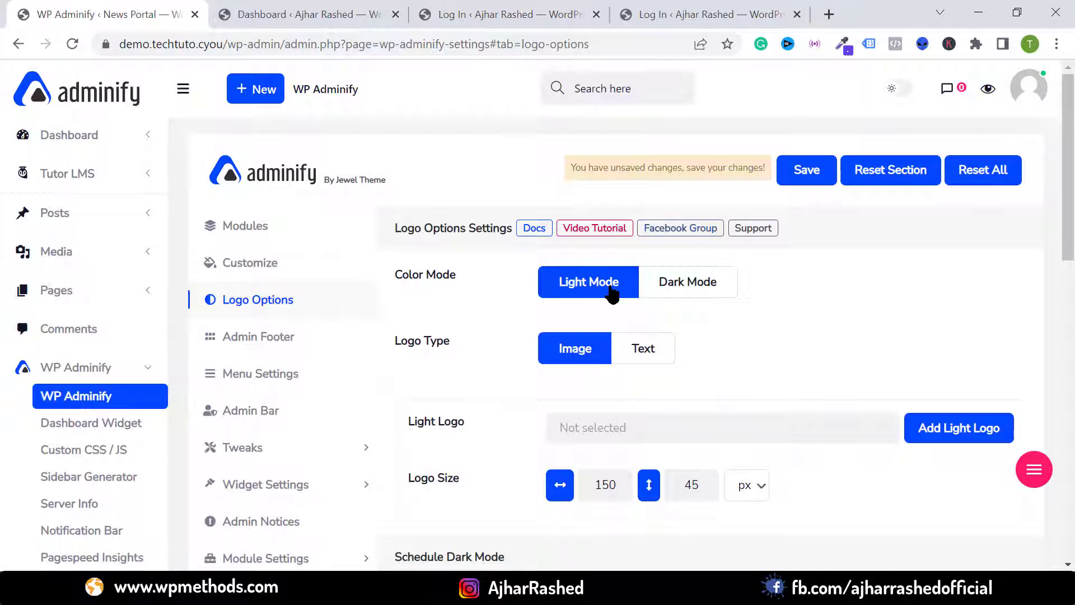
Step: Try the Text logo type with its WP Adminify text, then set Logo Type back to Image
{"action": "scroll", "coordinate": [580, 409], "scroll_direction": "down", "scroll_amount": 2}
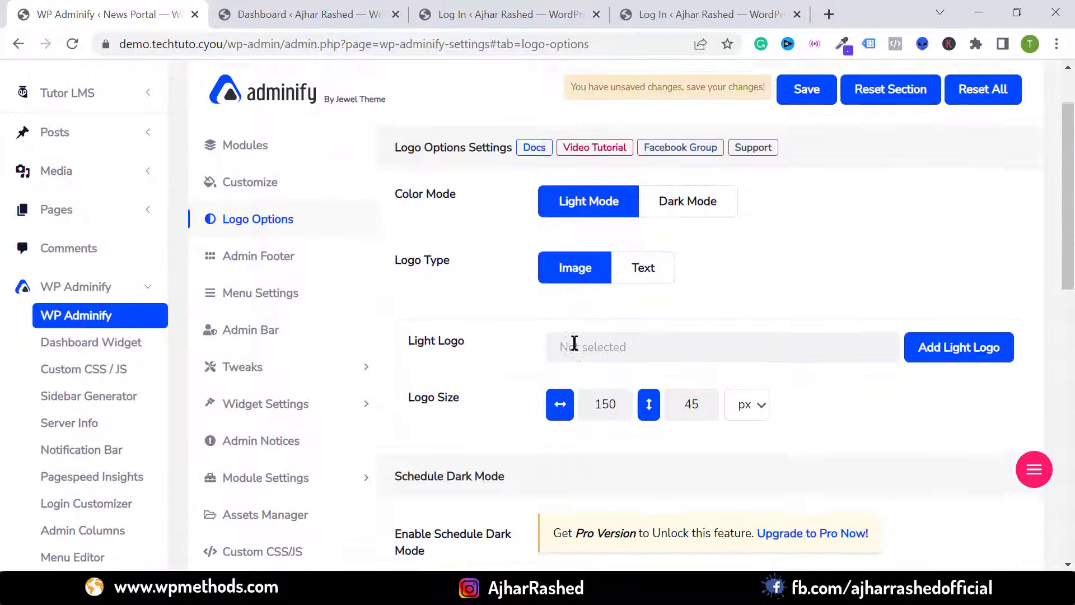
{"action": "left_click", "coordinate": [637, 268]}
{"action": "left_click", "coordinate": [574, 270]}
{"action": "left_click", "coordinate": [637, 269]}
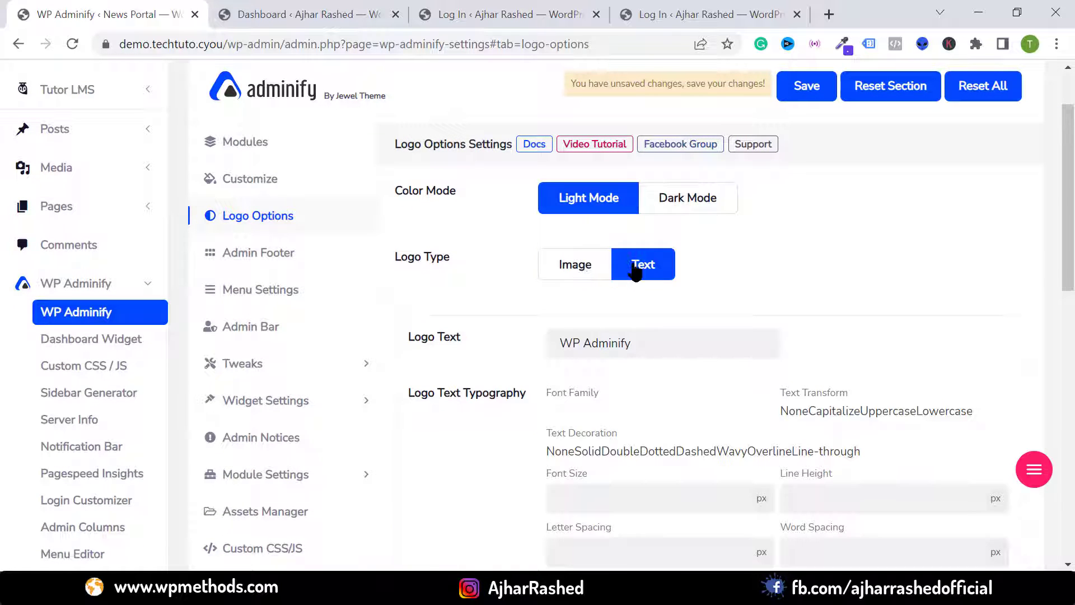
{"action": "left_click_drag", "start_coordinate": [658, 349], "coordinate": [557, 345]}
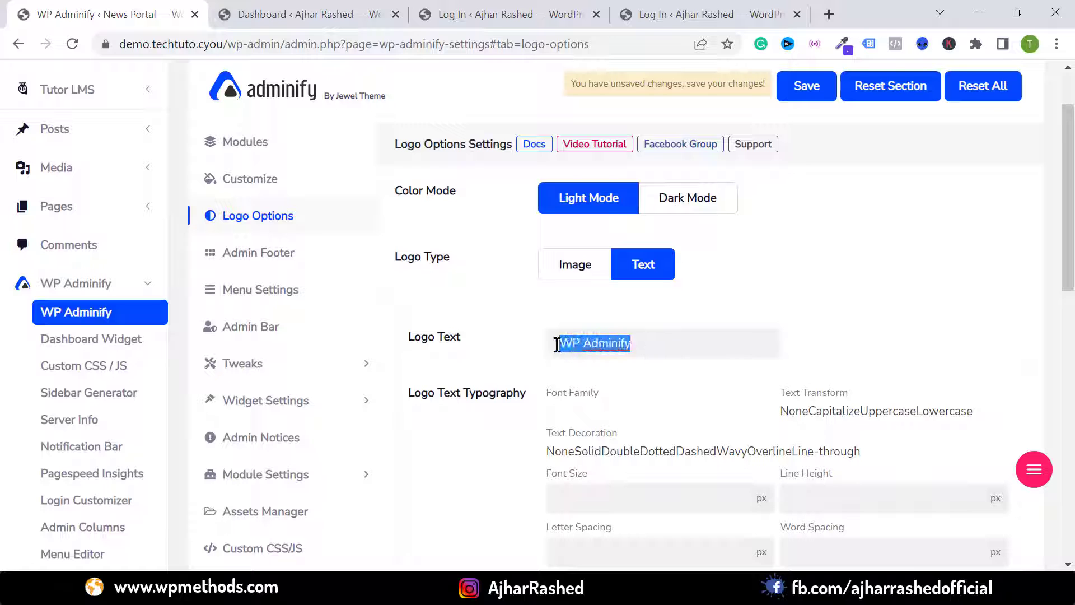
{"action": "left_click", "coordinate": [649, 269]}
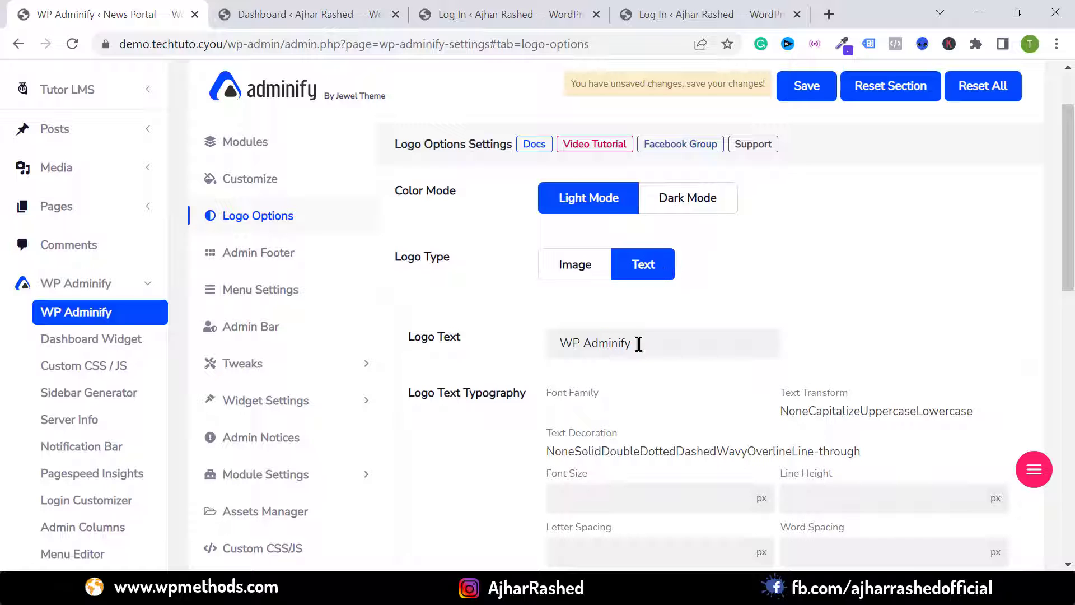
{"action": "left_click_drag", "start_coordinate": [639, 344], "coordinate": [558, 343]}
{"action": "mouse_move", "coordinate": [34, 89]}
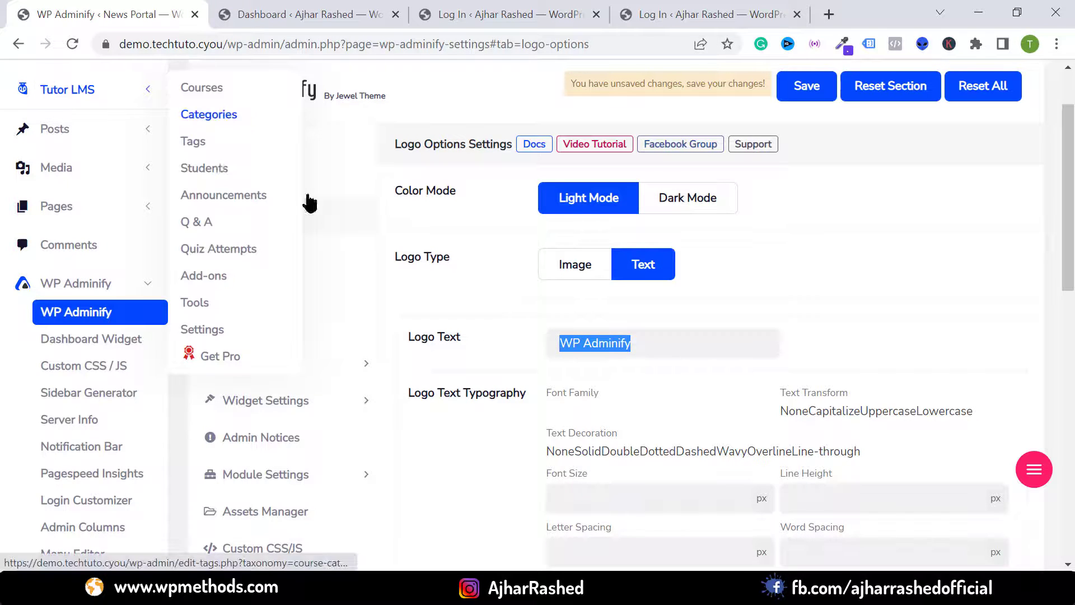
{"action": "scroll", "coordinate": [480, 317], "scroll_direction": "up", "scroll_amount": 2}
{"action": "left_click", "coordinate": [583, 364]}
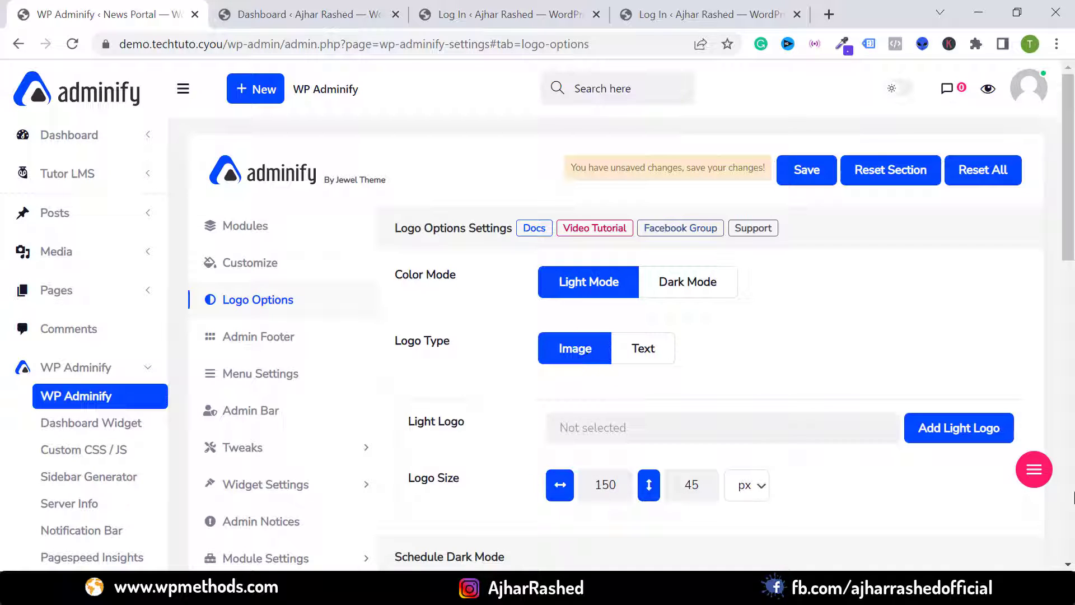
Step: Upload luas-logo.png as the Light Logo and show the Dark Mode logo settings
{"action": "left_click", "coordinate": [986, 429]}
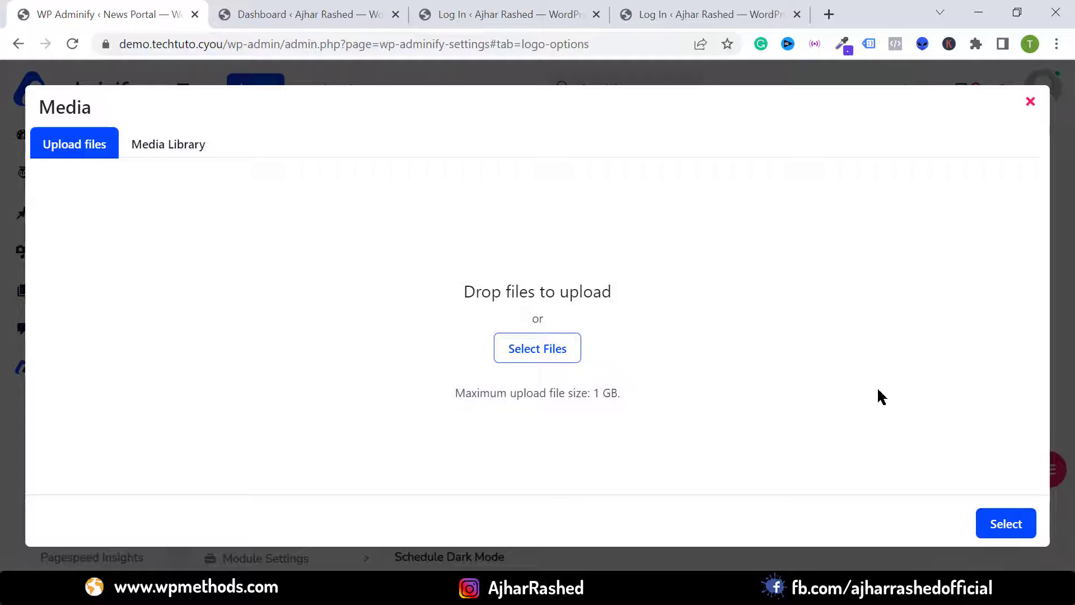
{"action": "left_click", "coordinate": [542, 354]}
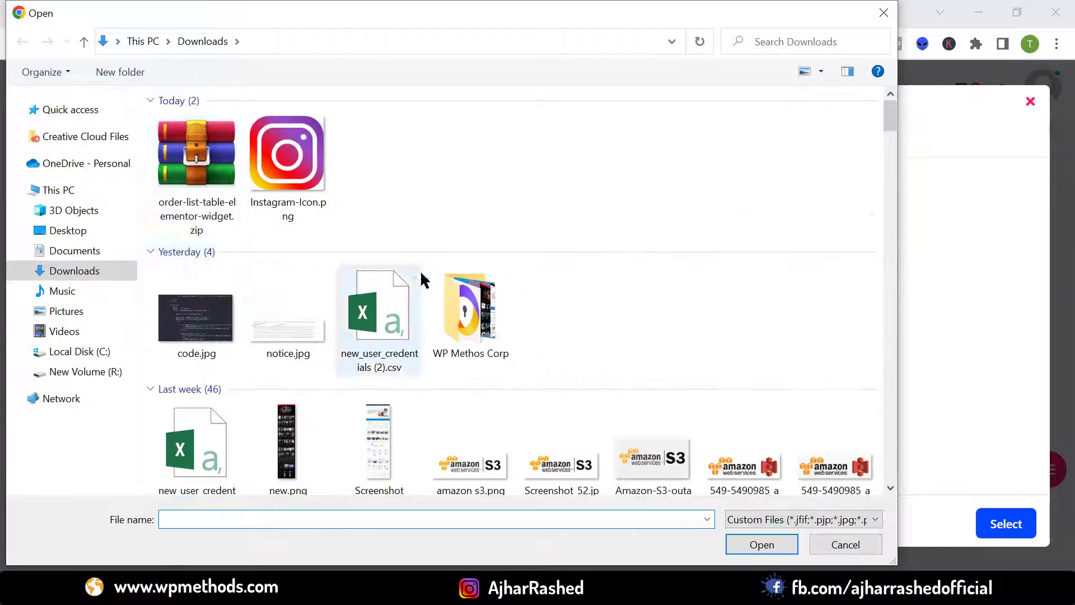
{"action": "scroll", "coordinate": [554, 370], "scroll_direction": "down", "scroll_amount": 10}
{"action": "scroll", "coordinate": [554, 370], "scroll_direction": "down", "scroll_amount": 10}
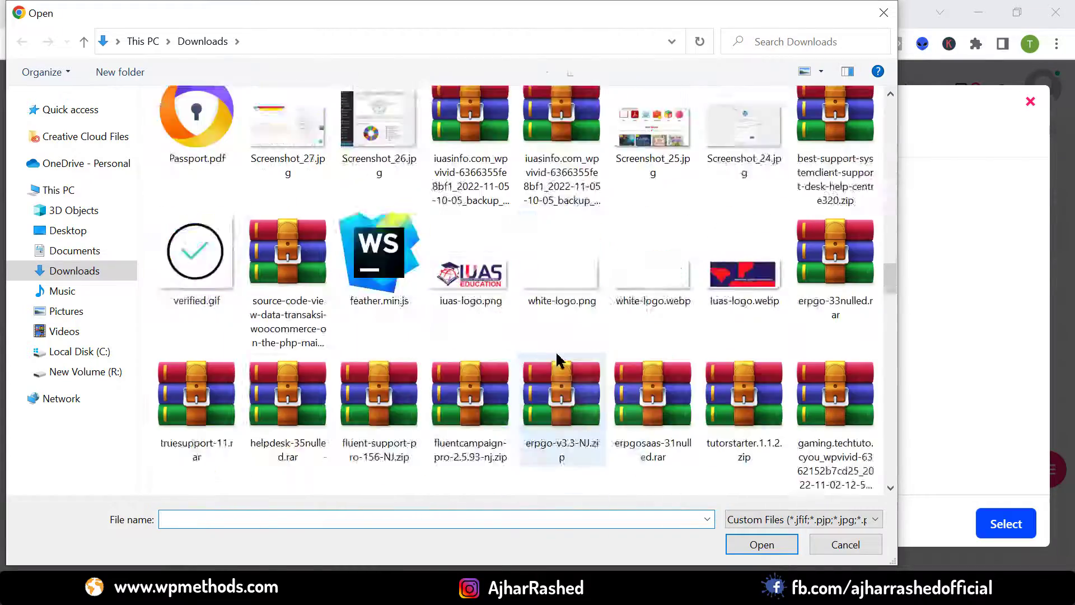
{"action": "scroll", "coordinate": [557, 360], "scroll_direction": "up", "scroll_amount": 3}
{"action": "scroll", "coordinate": [506, 385], "scroll_direction": "down", "scroll_amount": 1}
{"action": "scroll", "coordinate": [505, 385], "scroll_direction": "down", "scroll_amount": 1}
{"action": "left_click", "coordinate": [472, 275]}
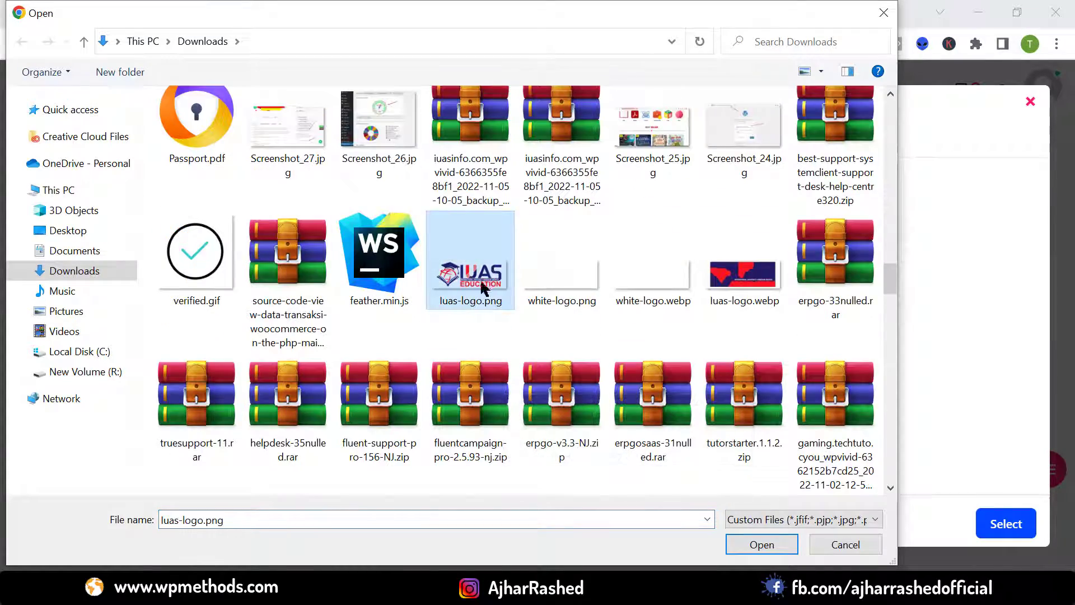
{"action": "left_click", "coordinate": [751, 543]}
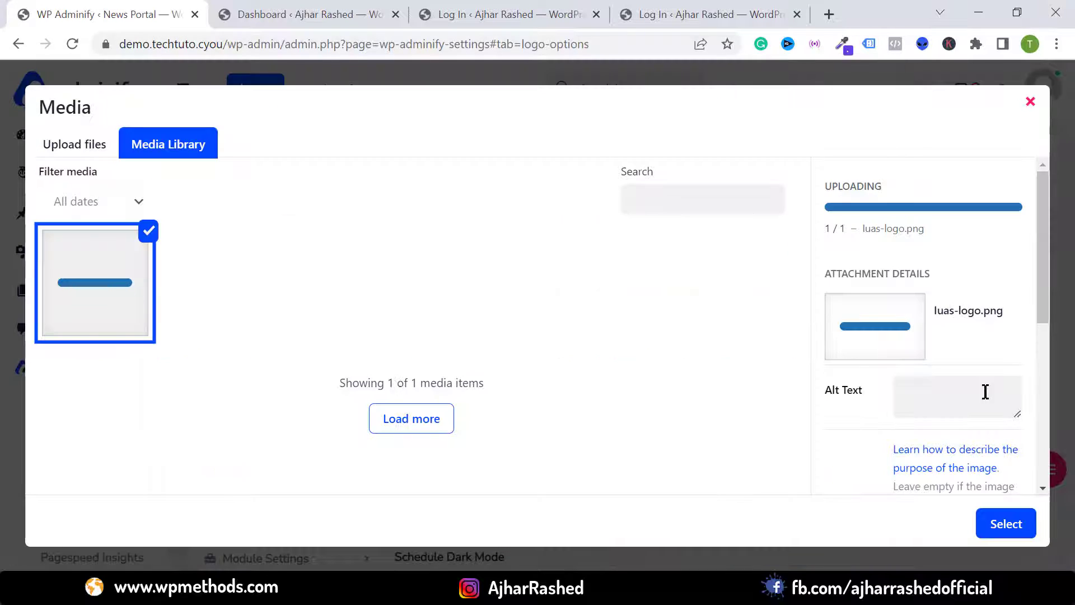
{"action": "left_click", "coordinate": [1007, 523]}
{"action": "scroll", "coordinate": [660, 157], "scroll_direction": "down", "scroll_amount": 3}
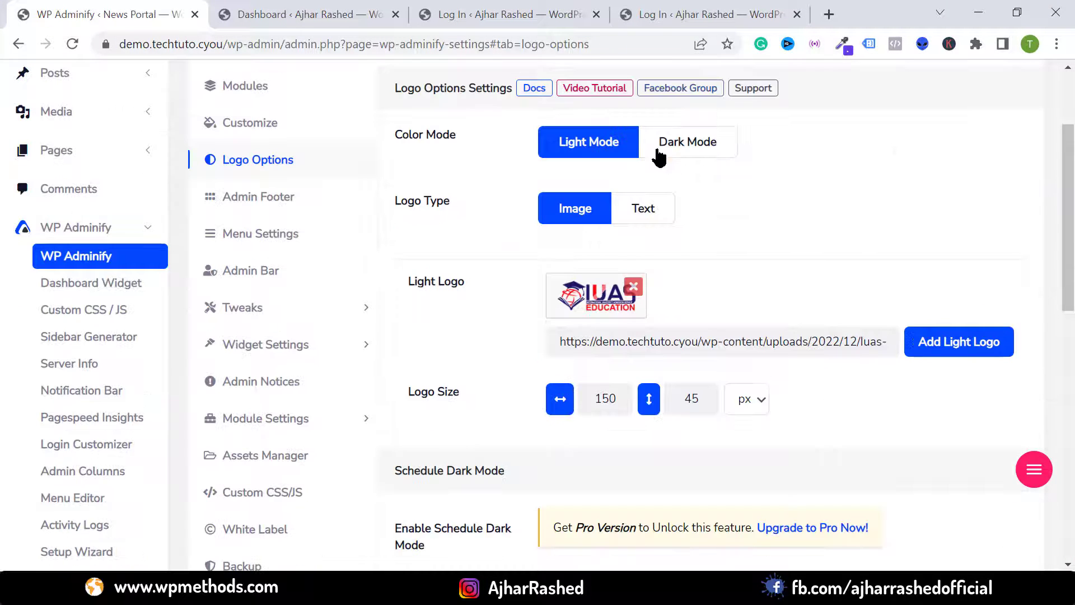
{"action": "left_click", "coordinate": [661, 151]}
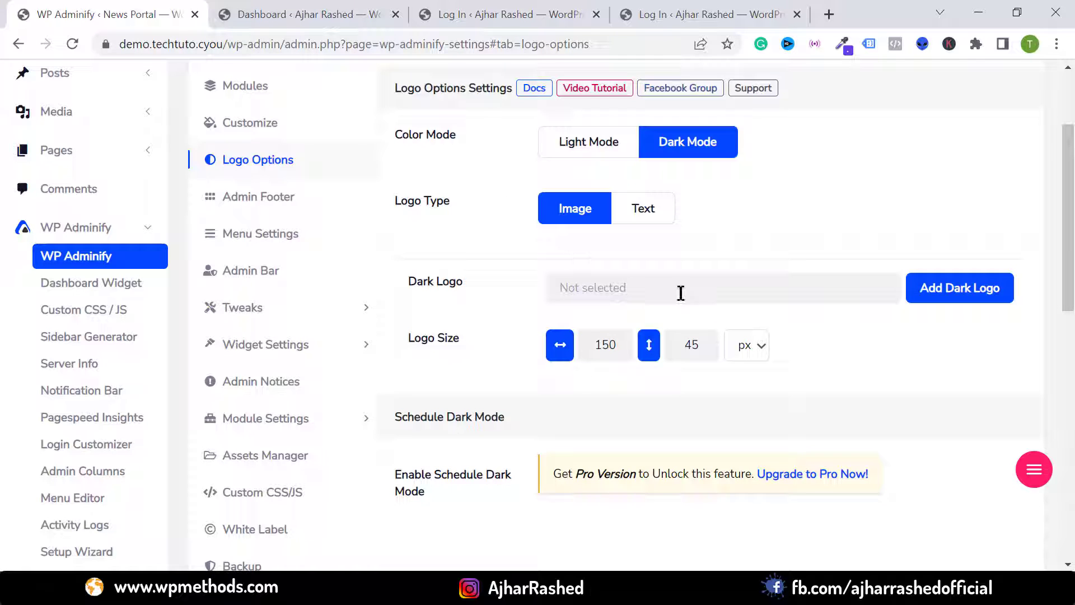
Step: Upload white-logo.png from Downloads through the media chooser and select it as the Dark Logo
{"action": "left_click", "coordinate": [948, 286]}
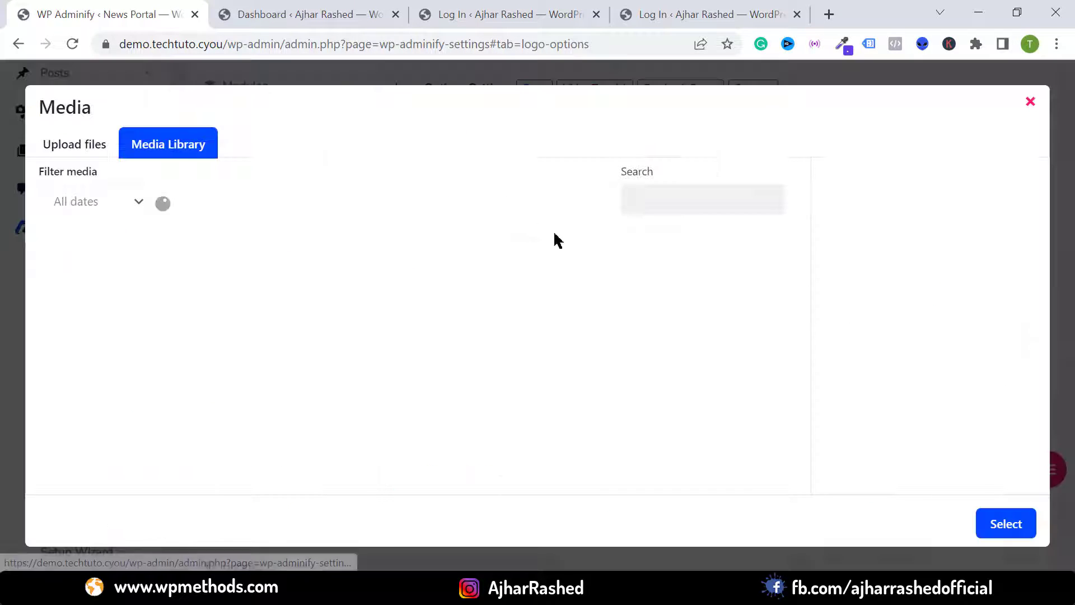
{"action": "left_click", "coordinate": [90, 150]}
{"action": "left_click", "coordinate": [511, 348]}
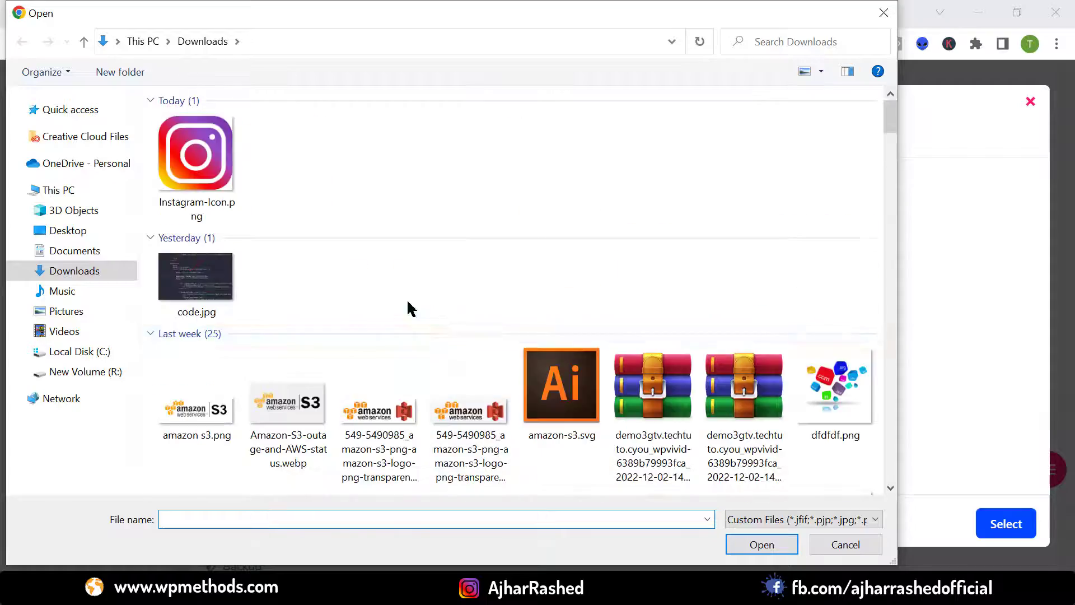
{"action": "scroll", "coordinate": [418, 379], "scroll_direction": "down", "scroll_amount": 1}
{"action": "scroll", "coordinate": [417, 379], "scroll_direction": "down", "scroll_amount": 5}
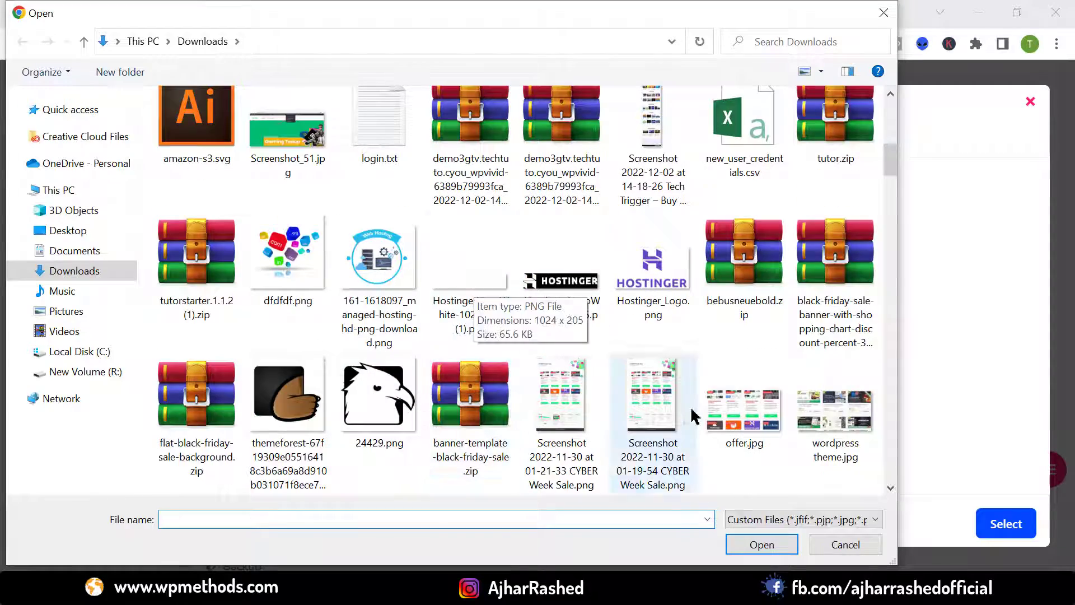
{"action": "scroll", "coordinate": [625, 374], "scroll_direction": "down", "scroll_amount": 5}
{"action": "scroll", "coordinate": [626, 374], "scroll_direction": "down", "scroll_amount": 15}
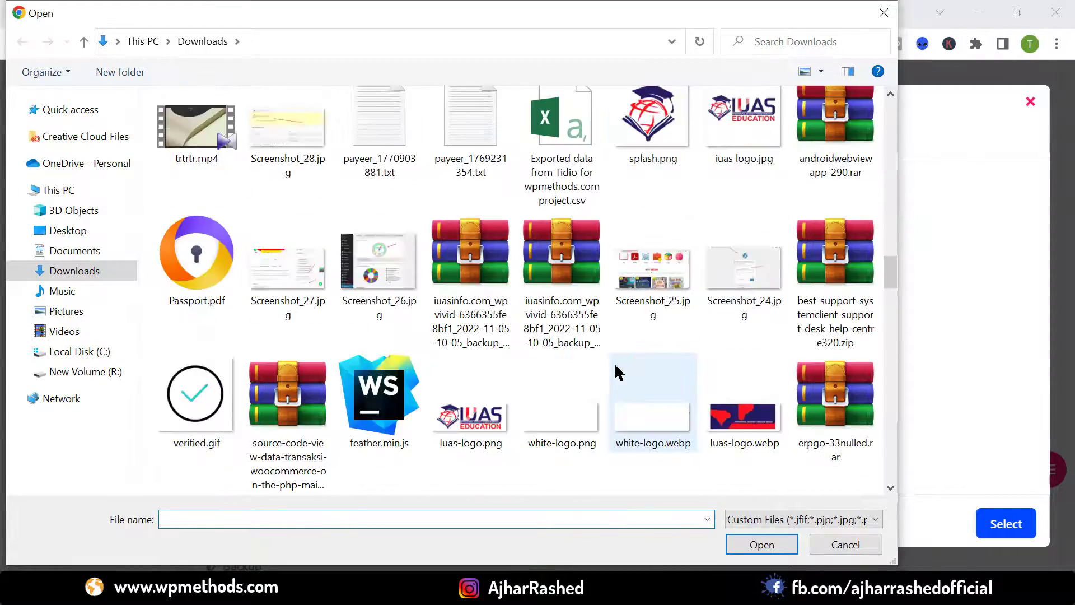
{"action": "scroll", "coordinate": [558, 247], "scroll_direction": "up", "scroll_amount": 5}
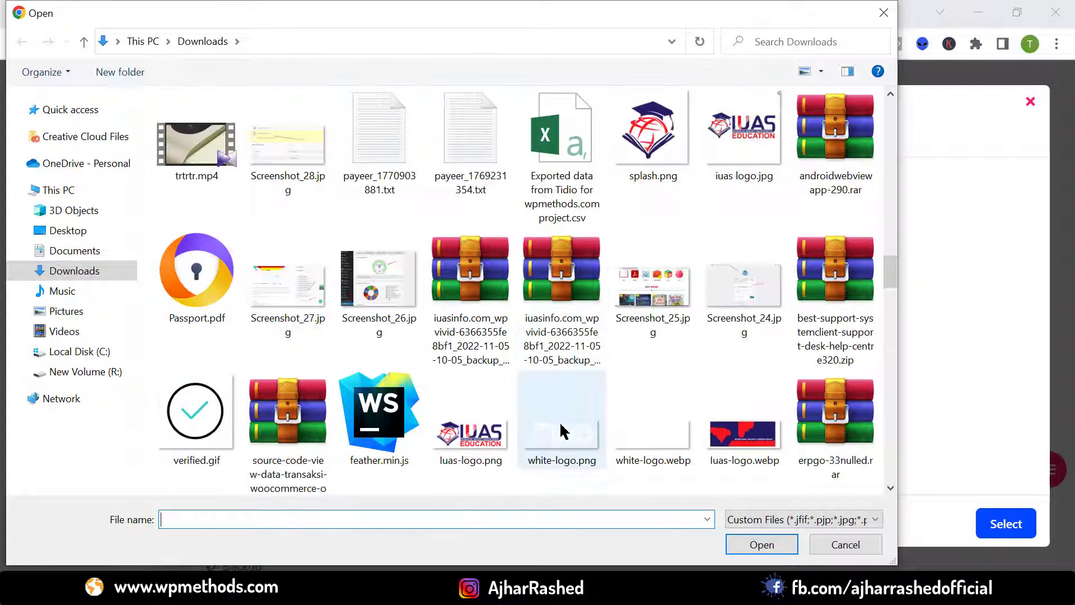
{"action": "left_click", "coordinate": [562, 426]}
{"action": "left_click", "coordinate": [762, 543]}
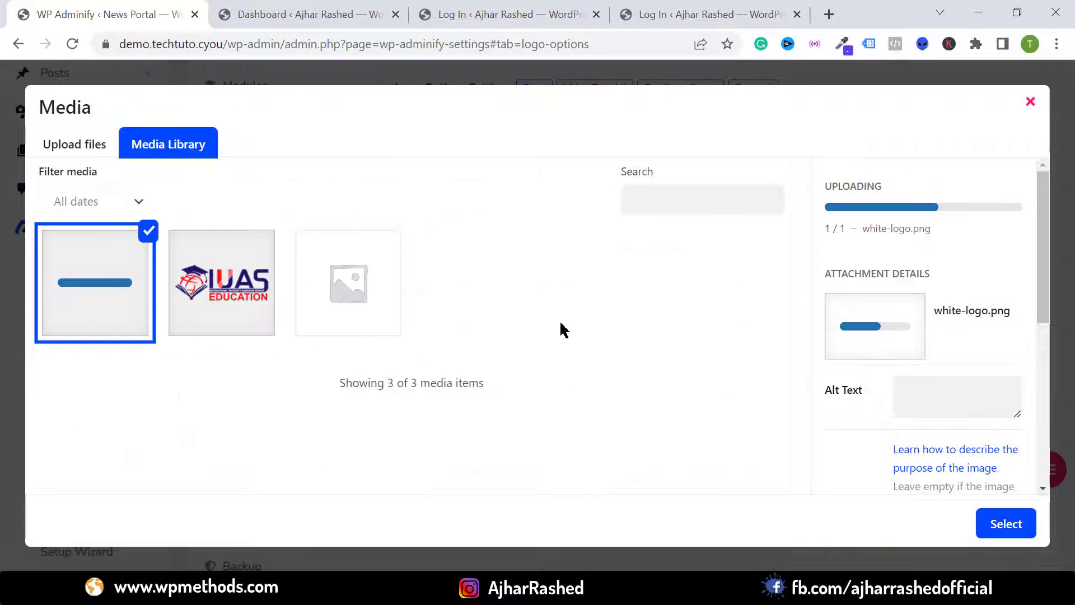
{"action": "left_click", "coordinate": [1002, 523]}
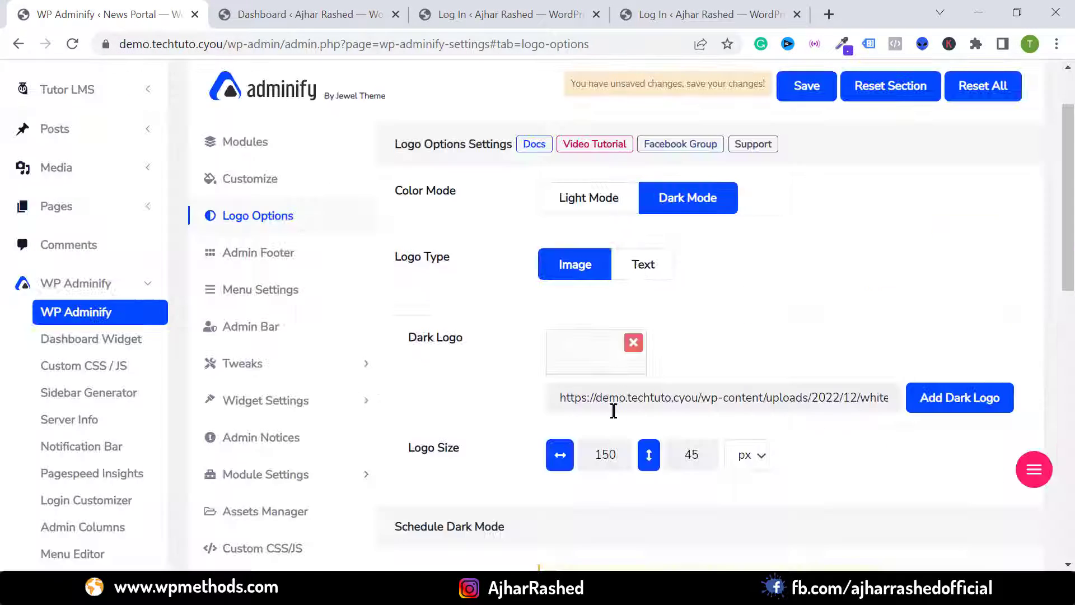
Step: Return to the Light Mode logo settings, save them, and reload the page
{"action": "left_click", "coordinate": [586, 203]}
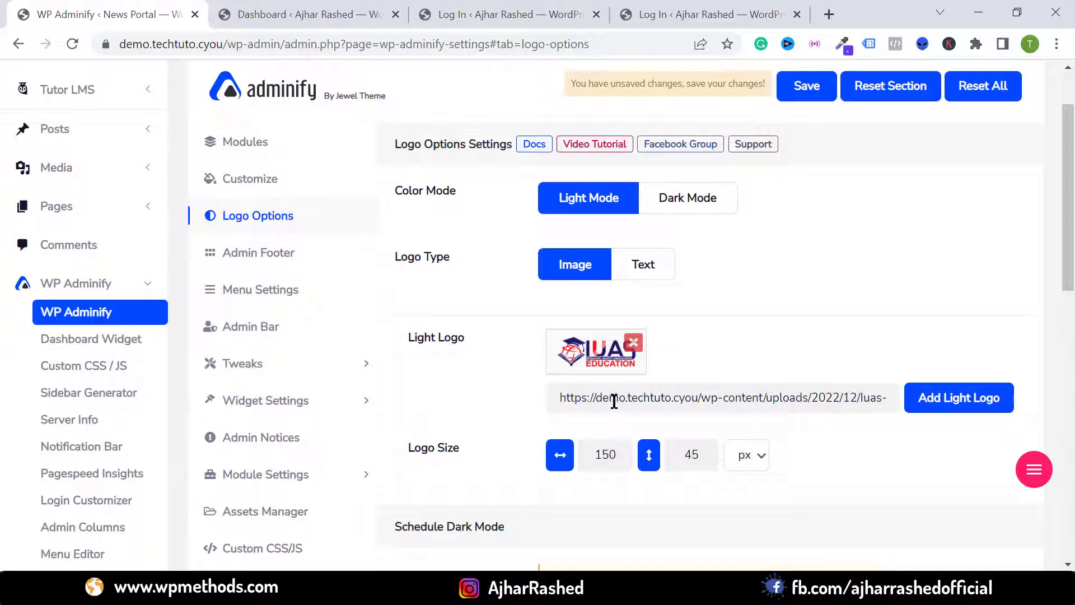
{"action": "scroll", "coordinate": [614, 401], "scroll_direction": "down", "scroll_amount": 2}
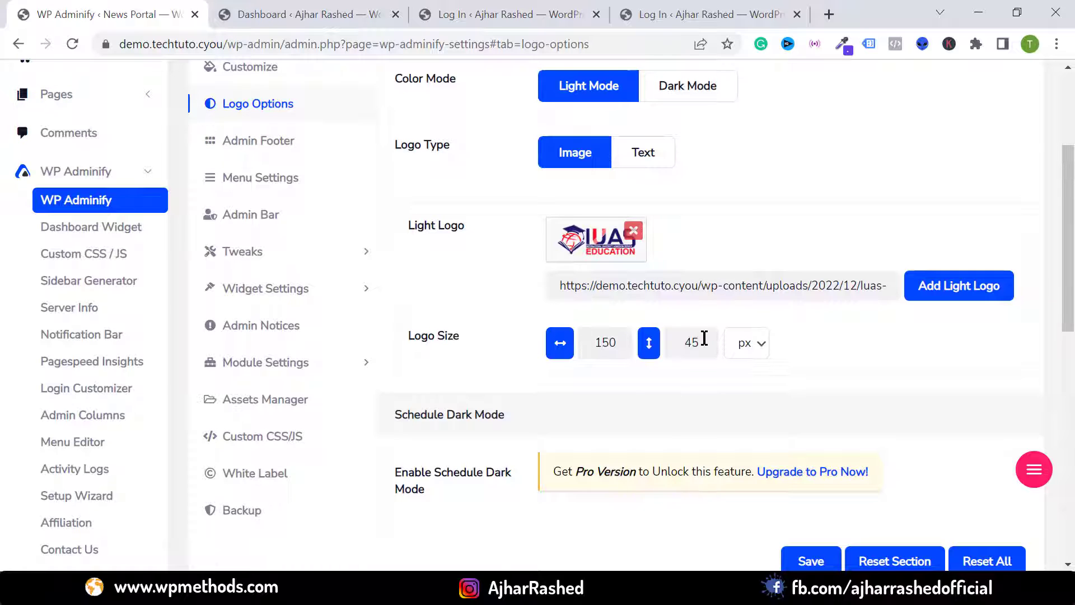
{"action": "scroll", "coordinate": [610, 356], "scroll_direction": "down", "scroll_amount": 3}
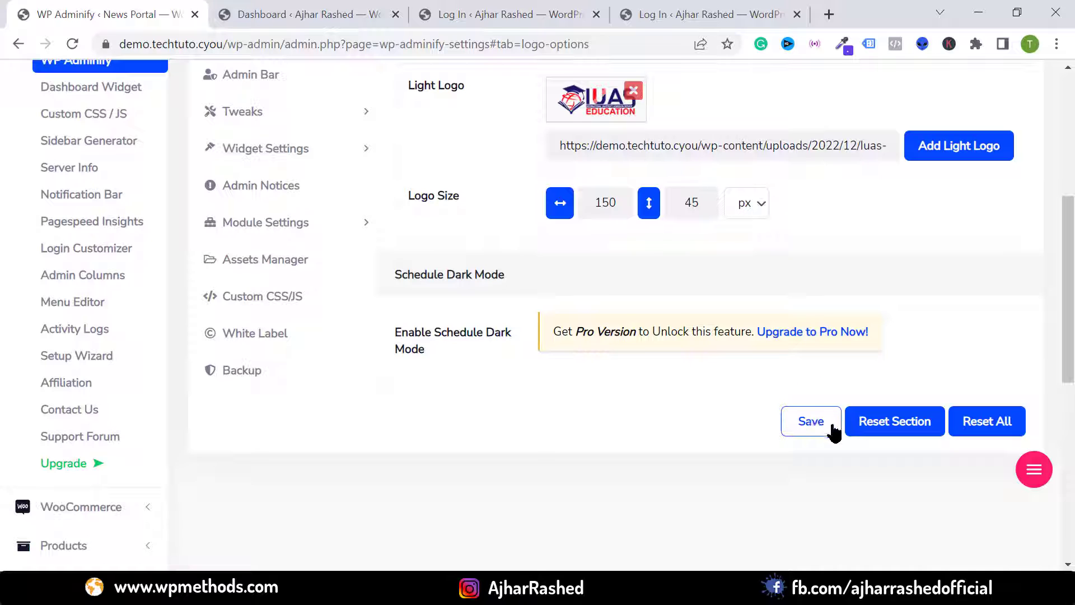
{"action": "left_click", "coordinate": [812, 421]}
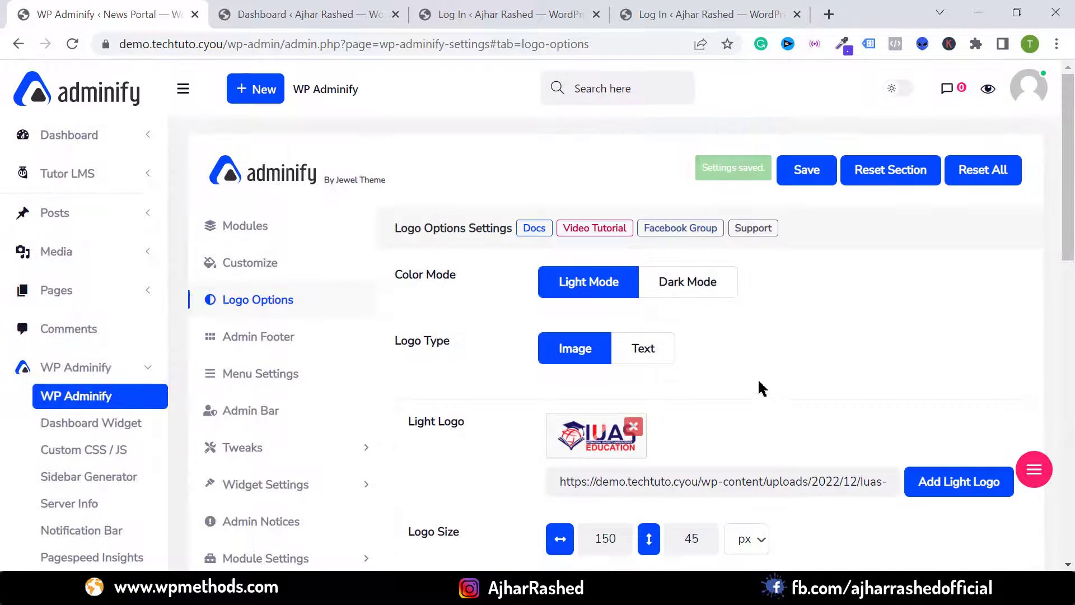
{"action": "left_click", "coordinate": [72, 44]}
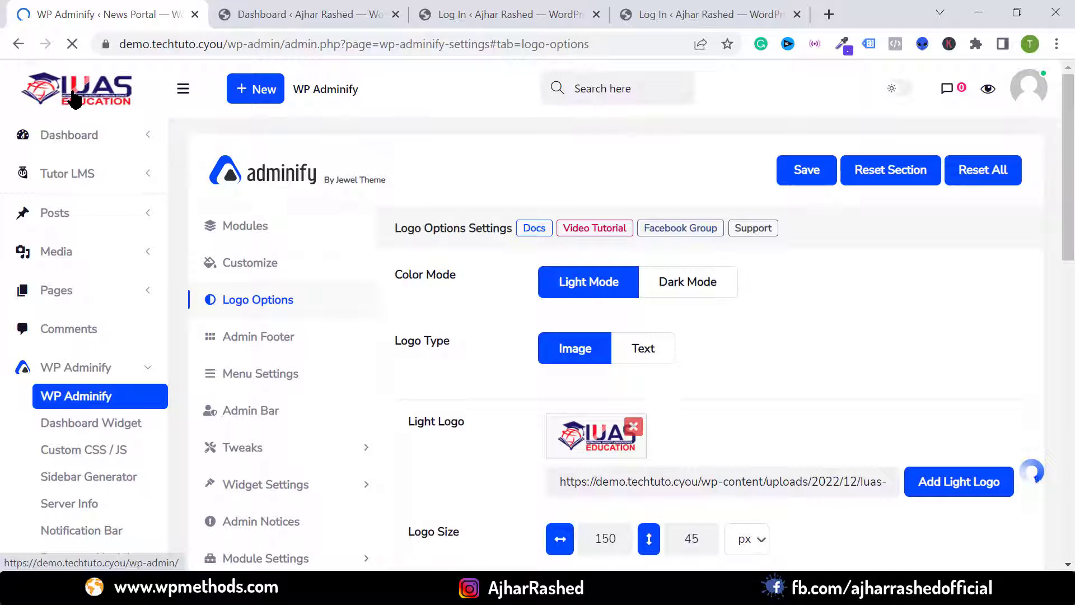
Step: Preview the header logo with the dashboard in dark mode, then back in light mode
{"action": "left_click", "coordinate": [905, 89]}
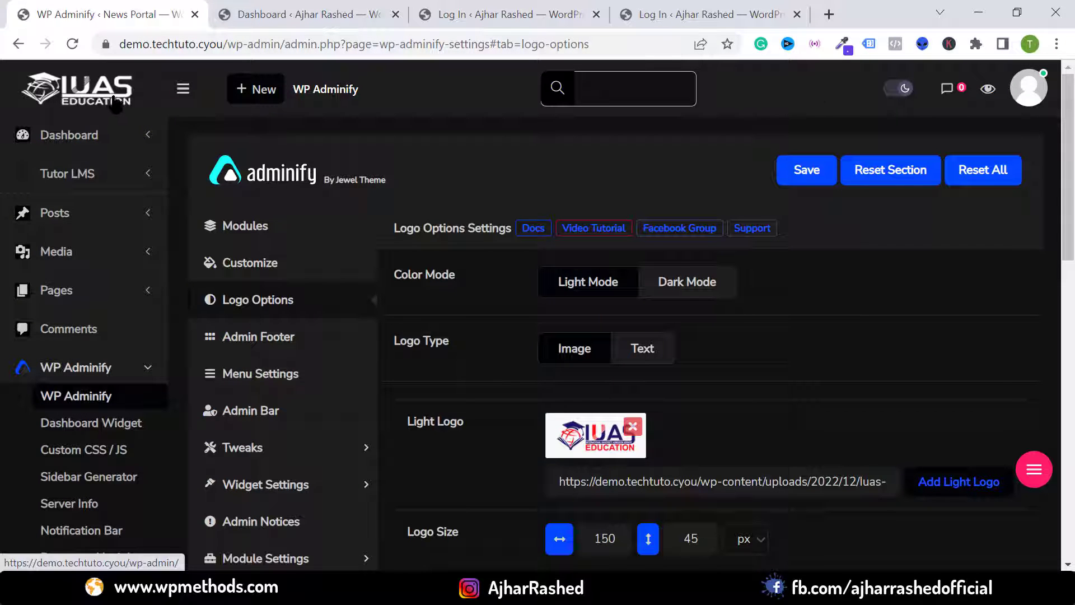
{"action": "left_click", "coordinate": [900, 89]}
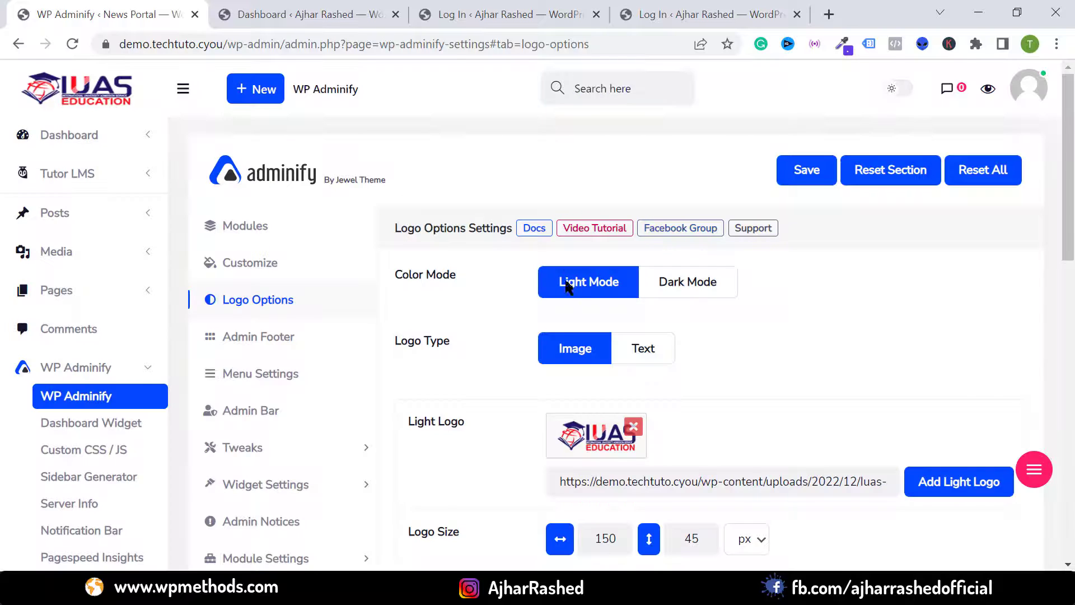
{"action": "scroll", "coordinate": [279, 321], "scroll_direction": "down", "scroll_amount": 1}
Step: Open Admin Footer settings and highlight the IP address and PHP version shown in the footer
{"action": "left_click", "coordinate": [278, 319]}
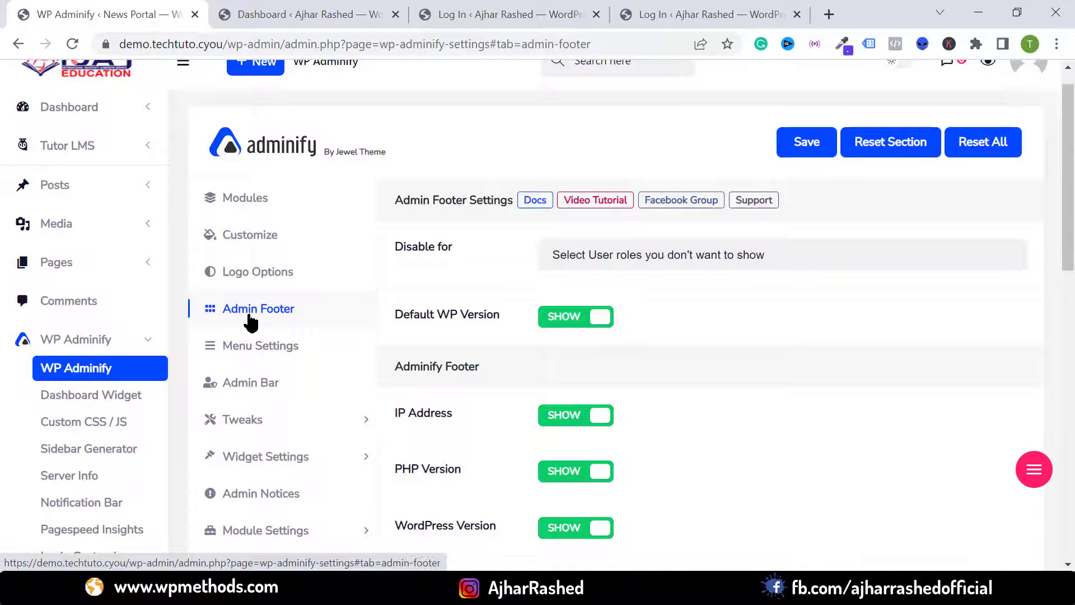
{"action": "scroll", "coordinate": [932, 260], "scroll_direction": "down", "scroll_amount": 4}
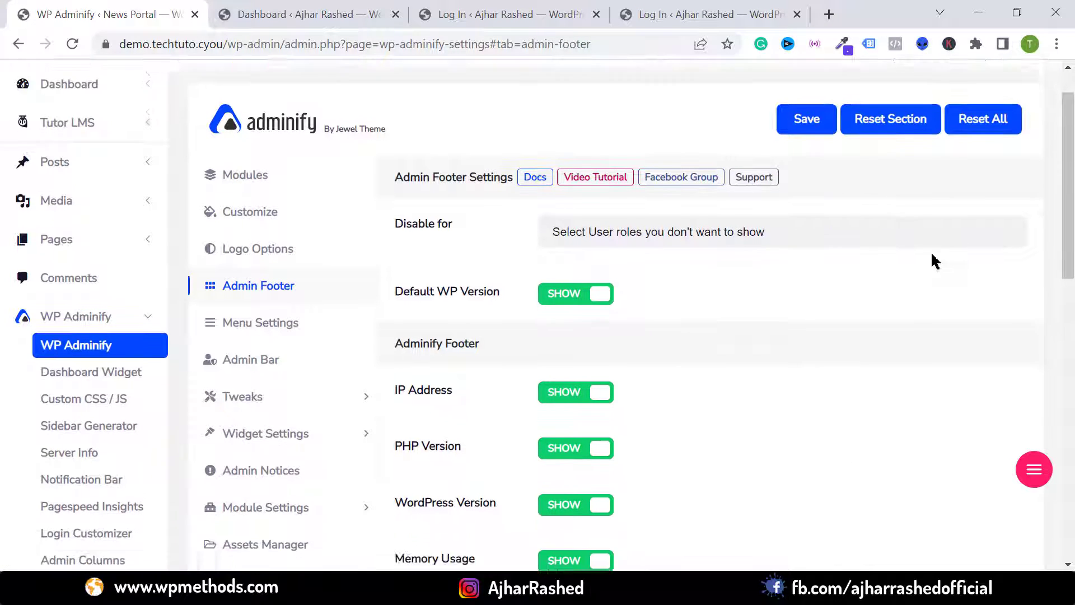
{"action": "scroll", "coordinate": [563, 257], "scroll_direction": "down", "scroll_amount": 5}
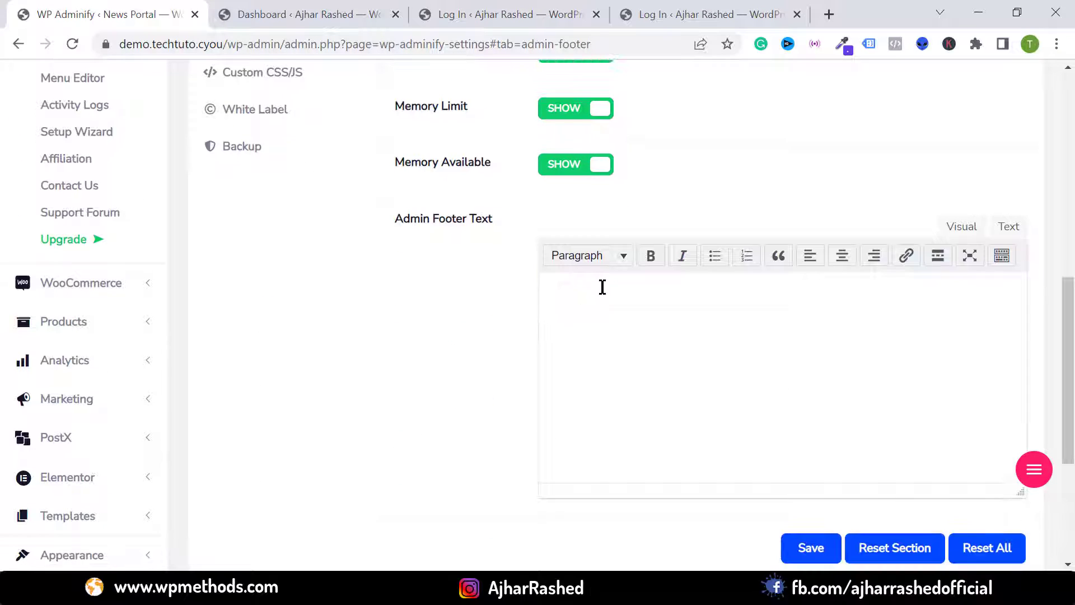
{"action": "scroll", "coordinate": [600, 286], "scroll_direction": "up", "scroll_amount": 5}
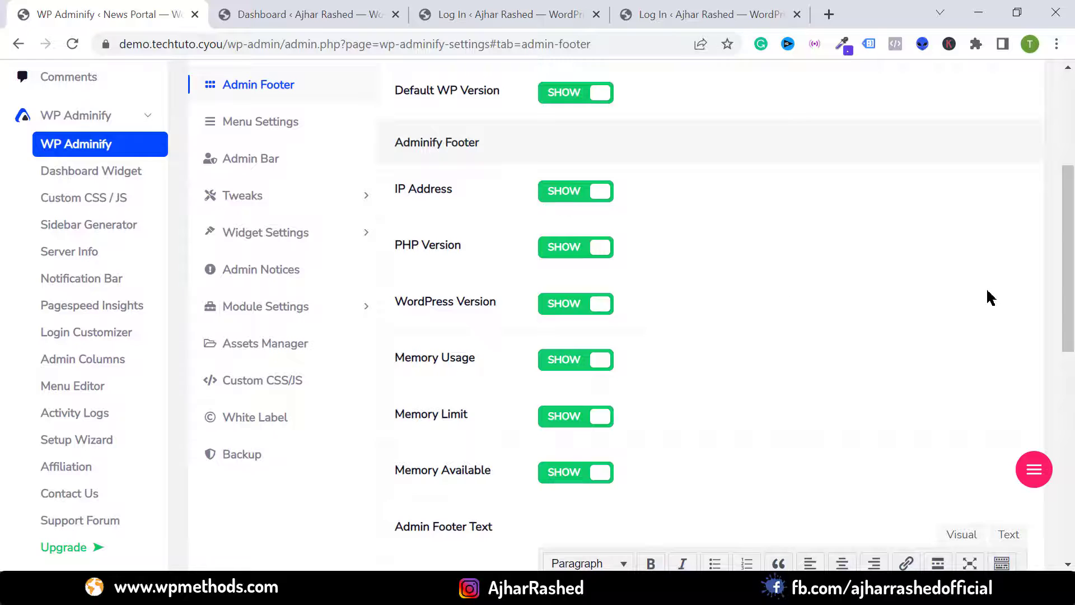
{"action": "scroll", "coordinate": [991, 297], "scroll_direction": "down", "scroll_amount": 10}
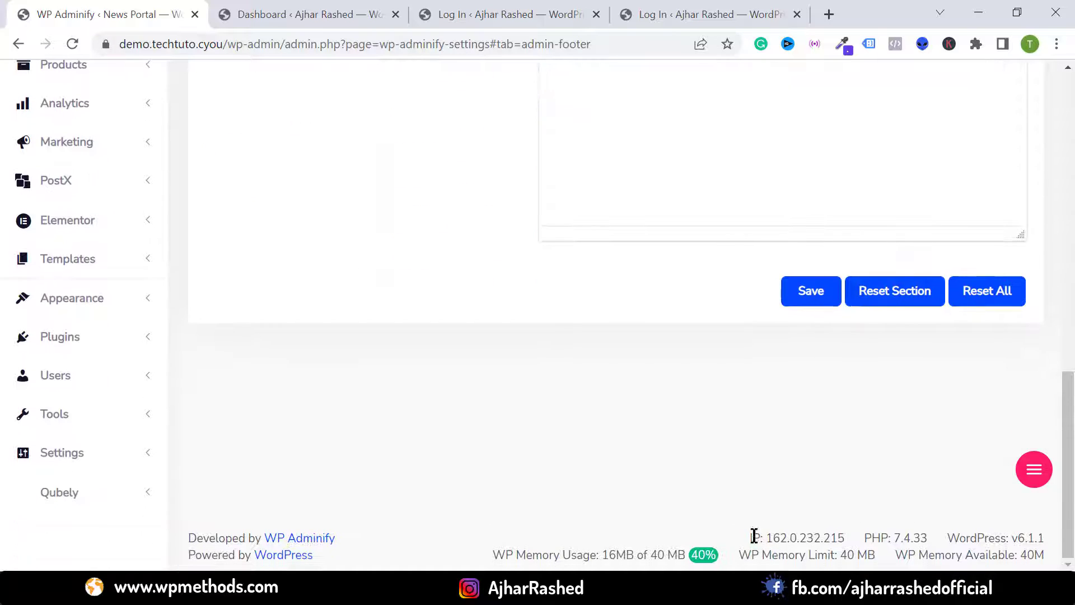
{"action": "left_click_drag", "start_coordinate": [752, 536], "coordinate": [950, 538]}
{"action": "left_click", "coordinate": [895, 533]}
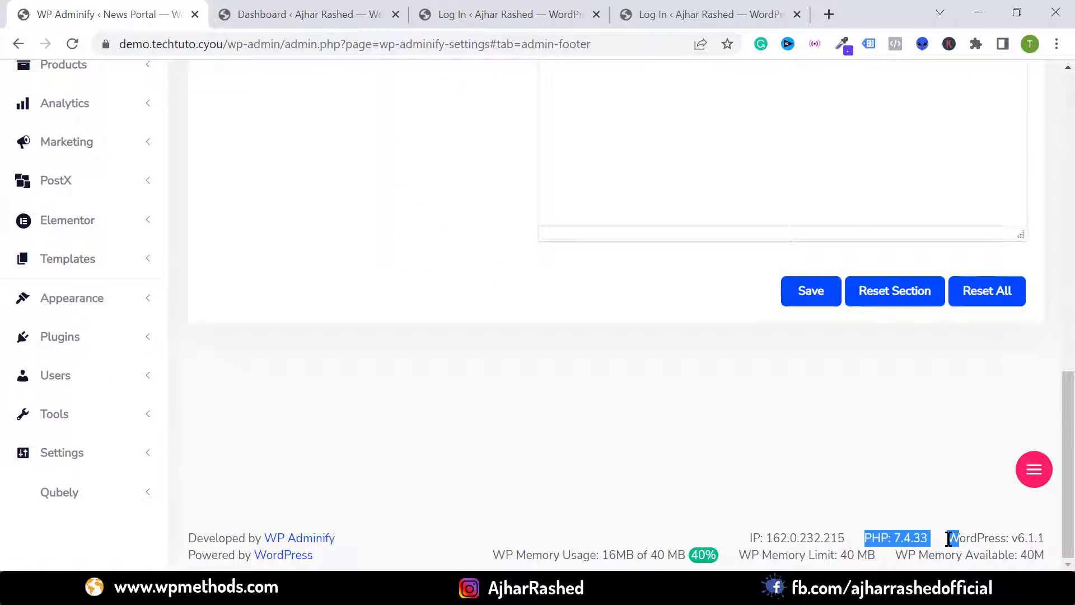
{"action": "left_click", "coordinate": [992, 542]}
Step: Hide IP Address, PHP Version, WordPress Version, Memory Usage, Memory Limit and Available Memory
{"action": "scroll", "coordinate": [888, 532], "scroll_direction": "up", "scroll_amount": 7}
{"action": "scroll", "coordinate": [880, 504], "scroll_direction": "up", "scroll_amount": 3}
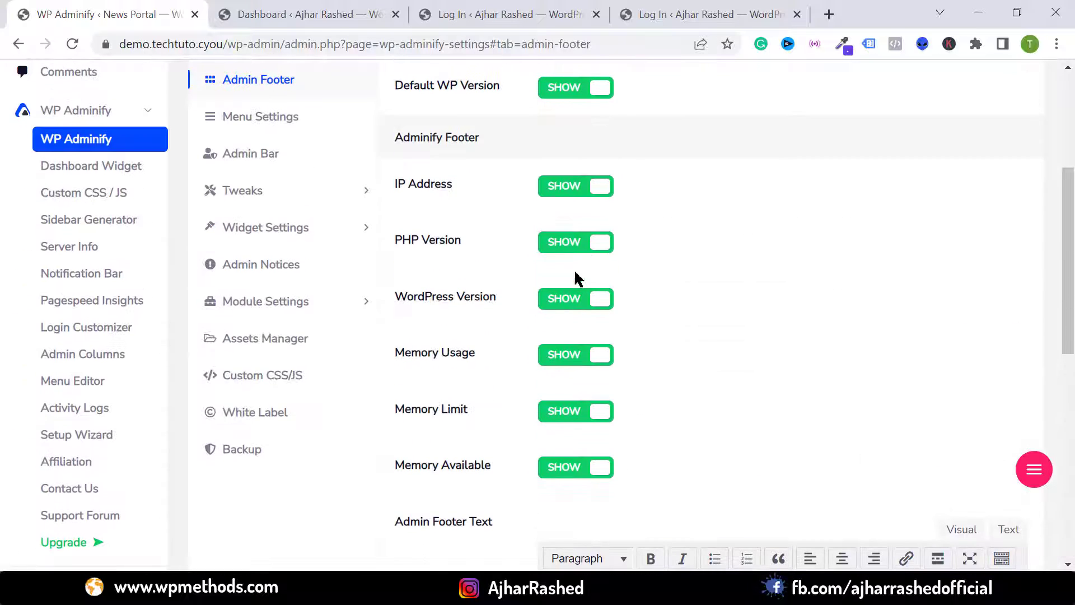
{"action": "left_click", "coordinate": [576, 186]}
{"action": "left_click", "coordinate": [576, 241]}
{"action": "left_click", "coordinate": [574, 299]}
{"action": "left_click", "coordinate": [576, 354]}
{"action": "left_click", "coordinate": [578, 411]}
{"action": "left_click", "coordinate": [575, 468]}
Step: Save the footer settings and reload the page to check the new footer
{"action": "scroll", "coordinate": [381, 255], "scroll_direction": "down", "scroll_amount": 5}
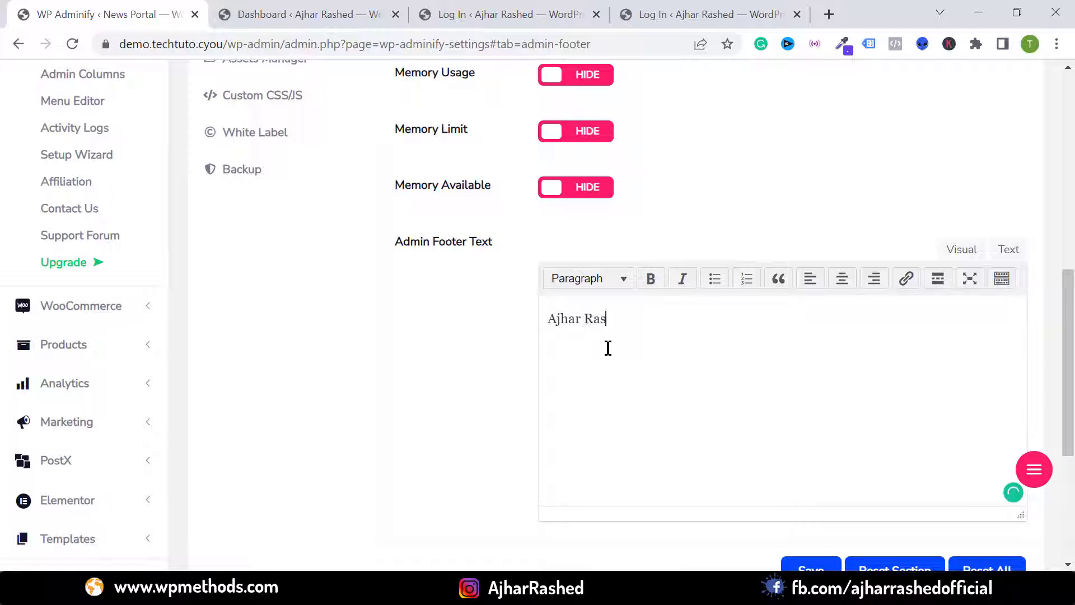
{"action": "scroll", "coordinate": [687, 399], "scroll_direction": "down", "scroll_amount": 3}
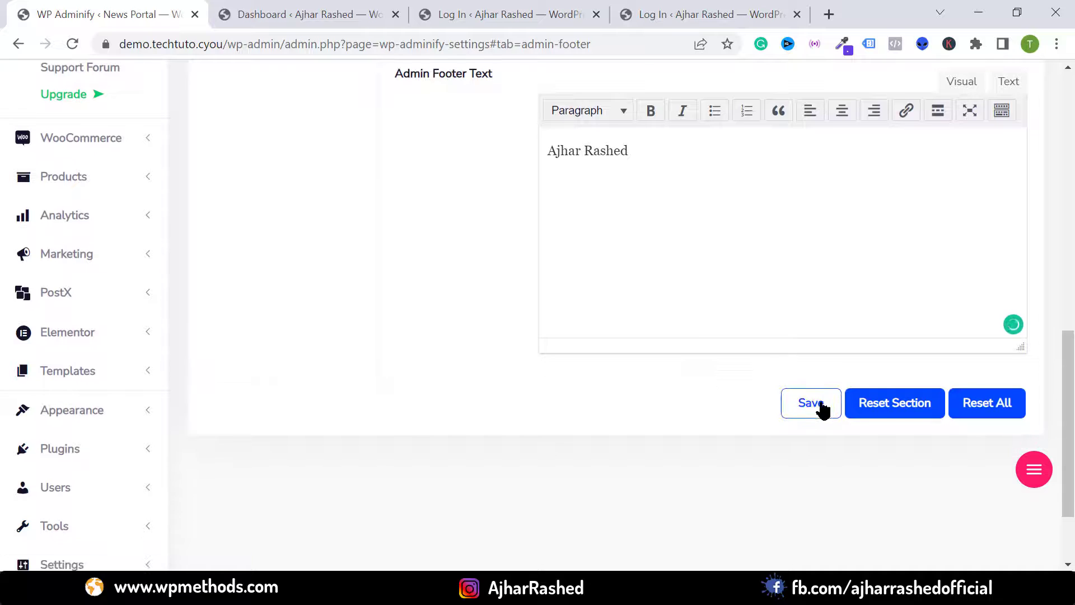
{"action": "left_click", "coordinate": [809, 406]}
{"action": "left_click", "coordinate": [73, 44]}
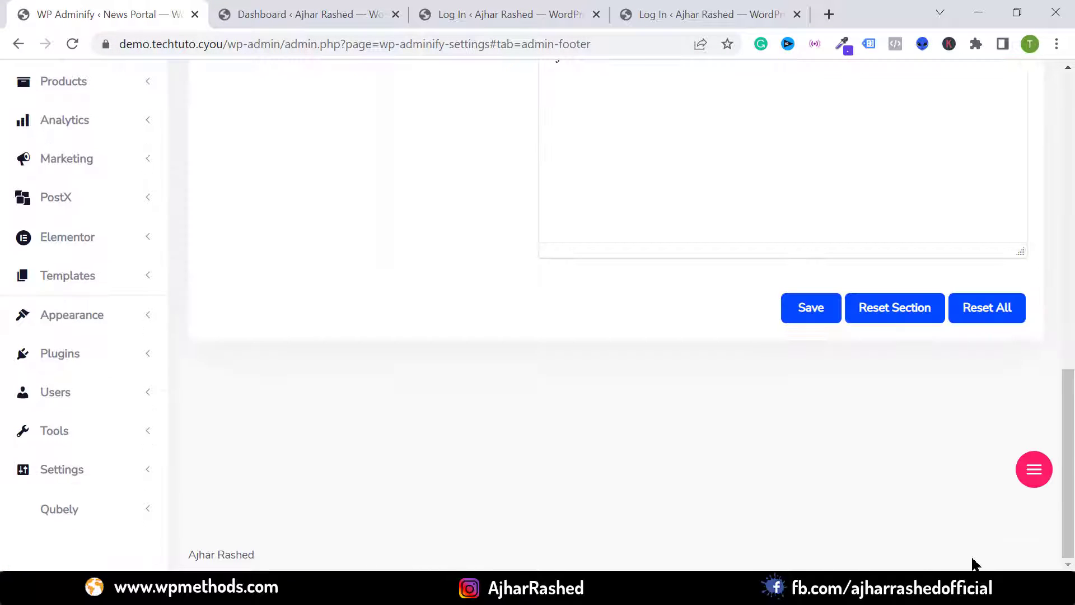
{"action": "scroll", "coordinate": [952, 542], "scroll_direction": "up", "scroll_amount": 10}
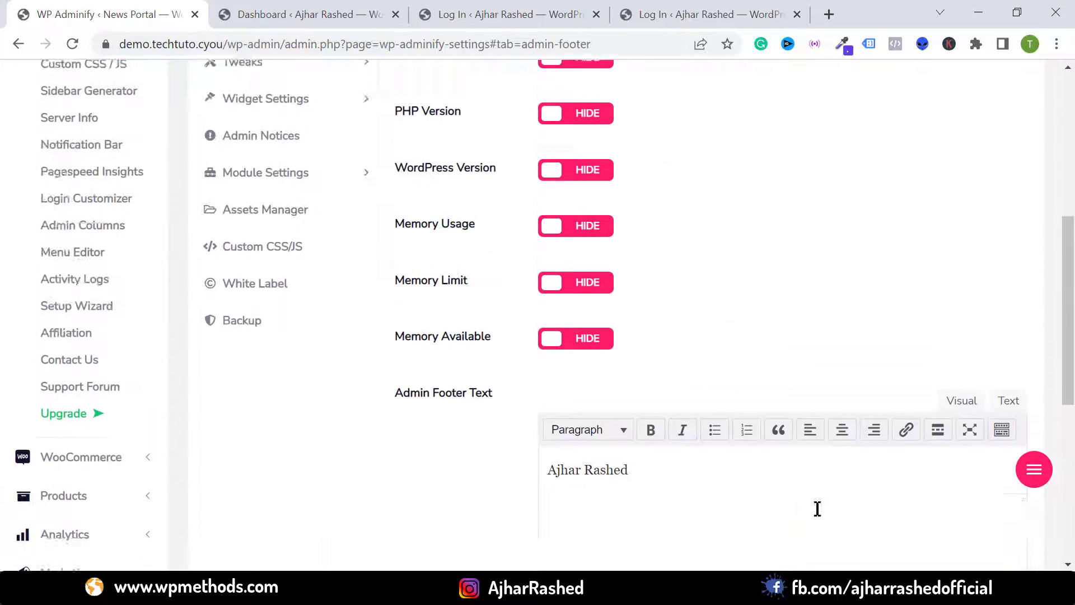
{"action": "scroll", "coordinate": [620, 258], "scroll_direction": "up", "scroll_amount": 2}
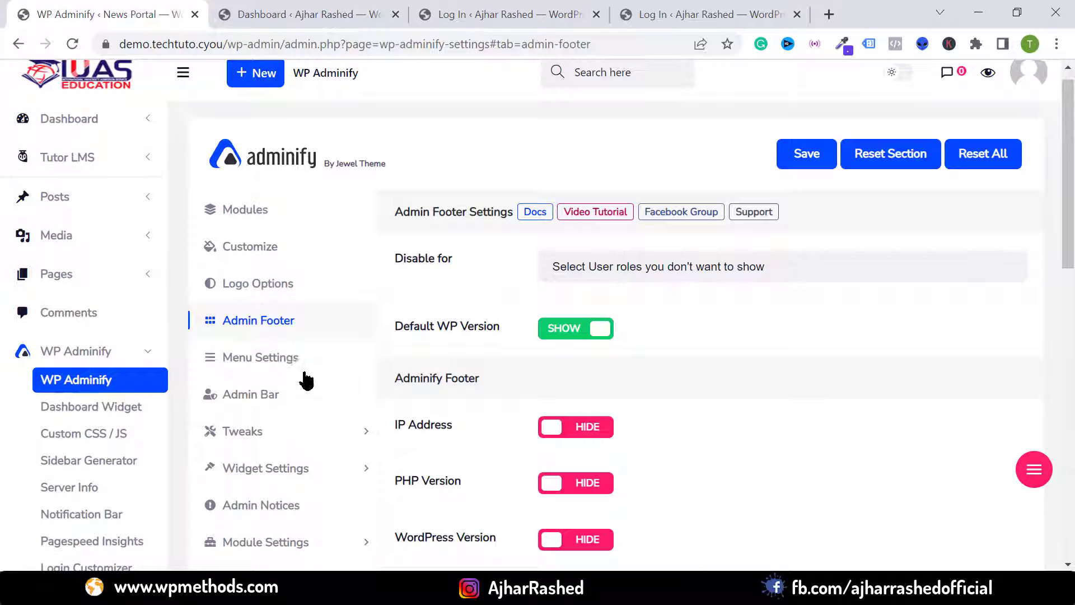
Step: In Menu Settings, try the horizontal menu layout and return to vertical
{"action": "left_click", "coordinate": [264, 361]}
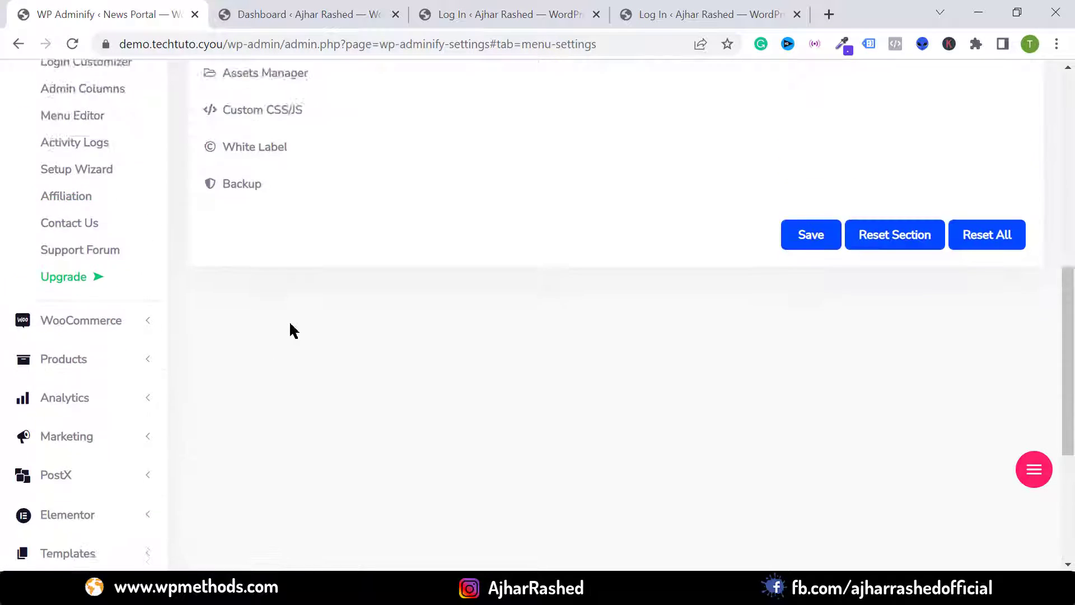
{"action": "scroll", "coordinate": [292, 331], "scroll_direction": "up", "scroll_amount": 9}
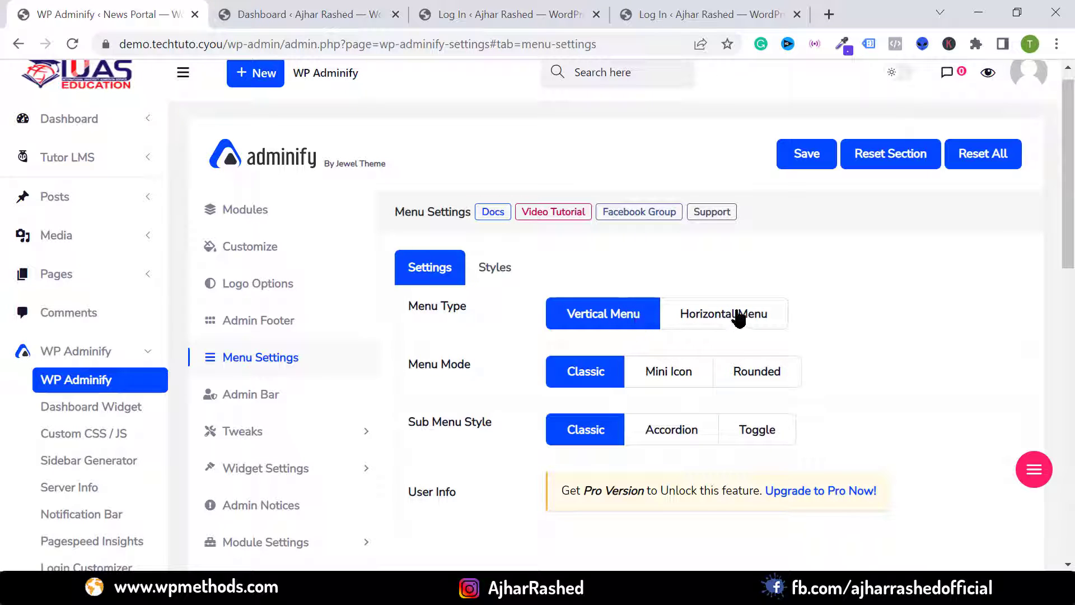
{"action": "left_click", "coordinate": [715, 325]}
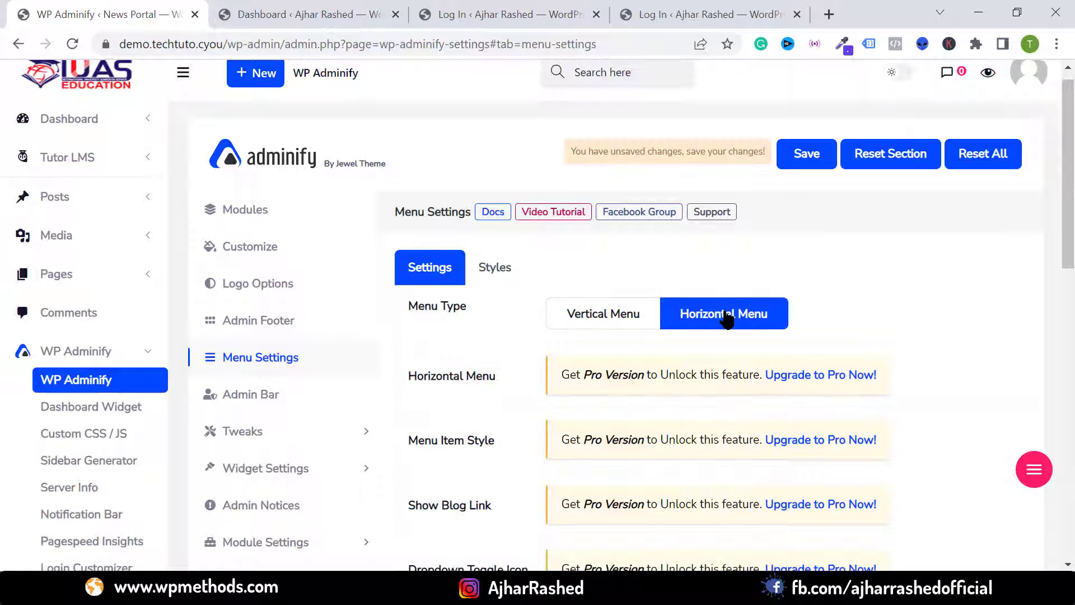
{"action": "scroll", "coordinate": [485, 301], "scroll_direction": "down", "scroll_amount": 2}
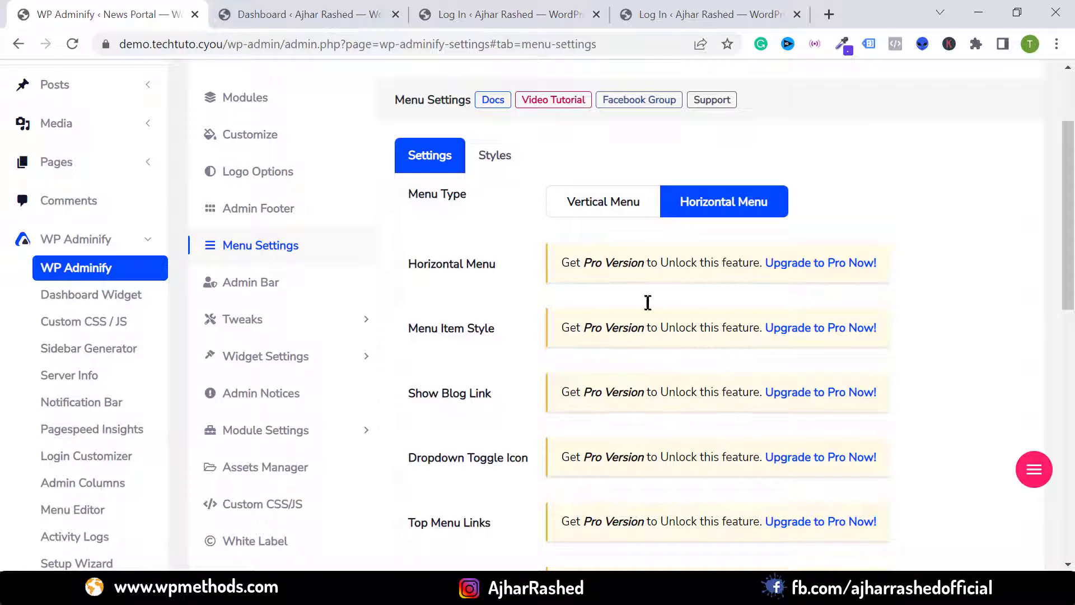
{"action": "scroll", "coordinate": [674, 321], "scroll_direction": "down", "scroll_amount": 3}
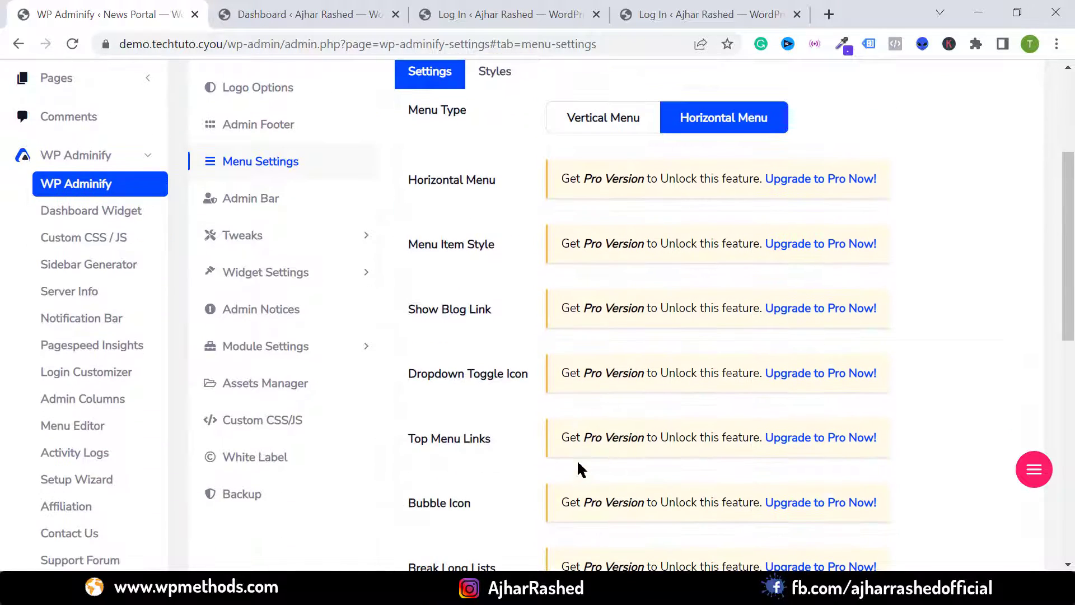
{"action": "scroll", "coordinate": [583, 465], "scroll_direction": "down", "scroll_amount": 3}
{"action": "scroll", "coordinate": [600, 314], "scroll_direction": "up", "scroll_amount": 6}
{"action": "left_click", "coordinate": [605, 259]}
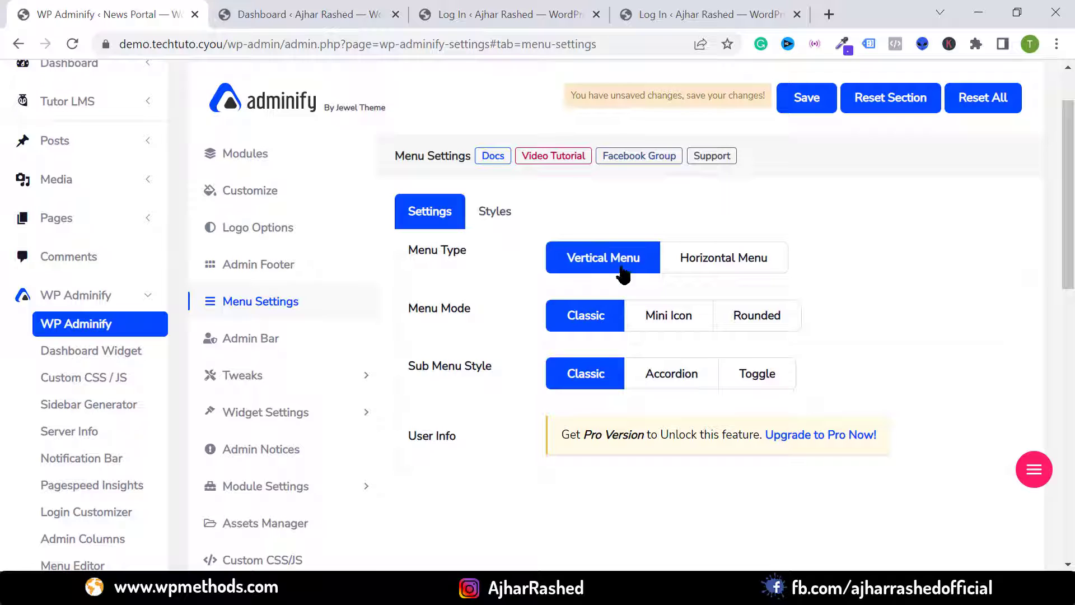
Step: Set Menu Mode to Mini Icon and save
{"action": "left_click", "coordinate": [683, 322]}
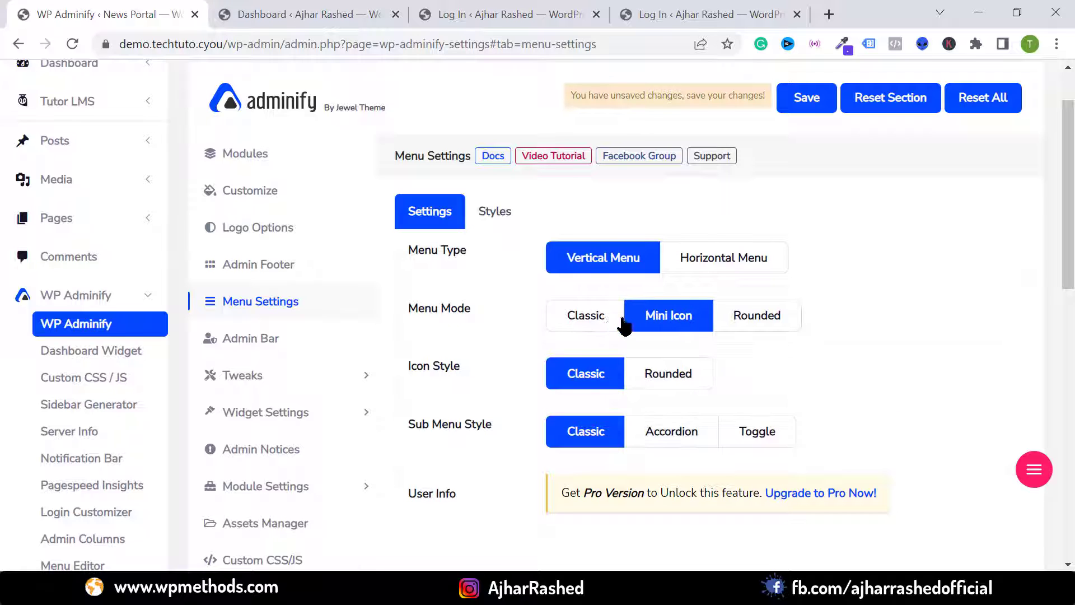
{"action": "left_click", "coordinate": [765, 329]}
{"action": "left_click", "coordinate": [668, 332]}
{"action": "left_click", "coordinate": [807, 106]}
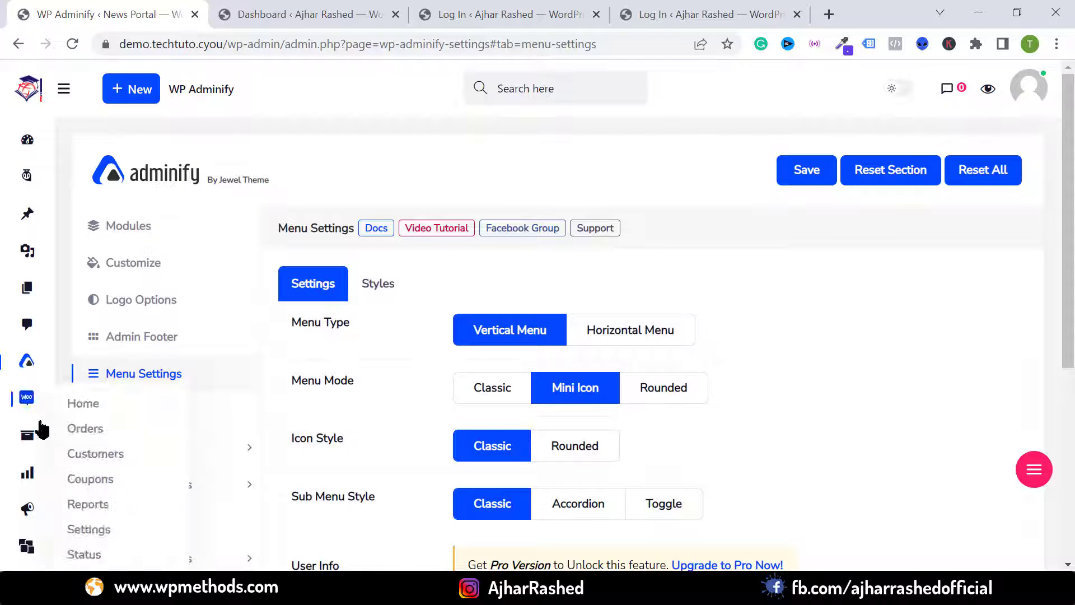
Step: Review the menu Styles options, then open the Admin Bar settings
{"action": "scroll", "coordinate": [336, 252], "scroll_direction": "down", "scroll_amount": 1}
{"action": "left_click", "coordinate": [358, 234]}
{"action": "scroll", "coordinate": [414, 325], "scroll_direction": "down", "scroll_amount": 3}
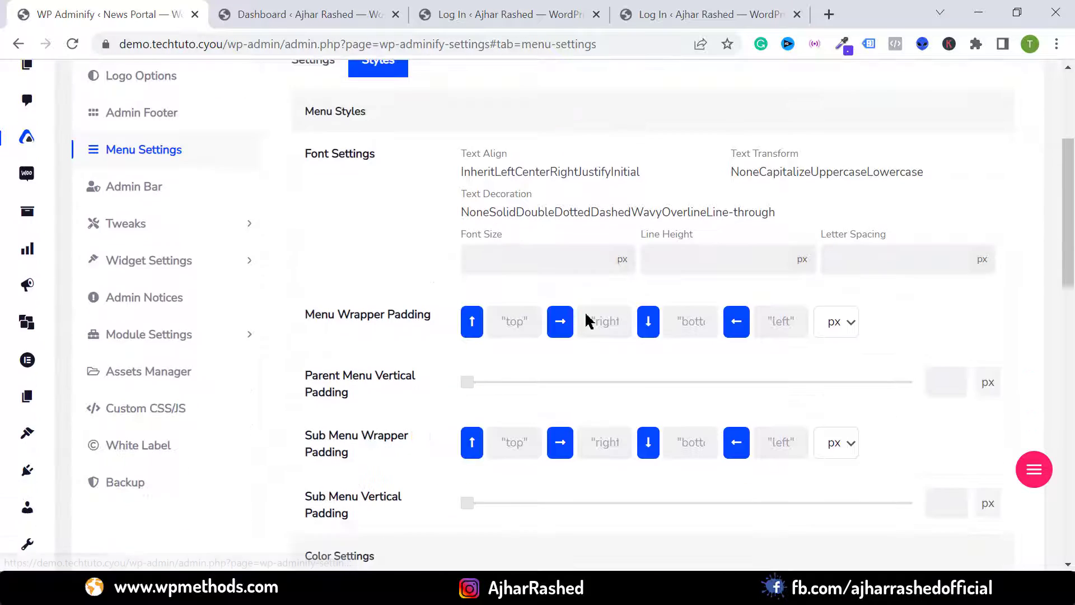
{"action": "scroll", "coordinate": [408, 212], "scroll_direction": "up", "scroll_amount": 1}
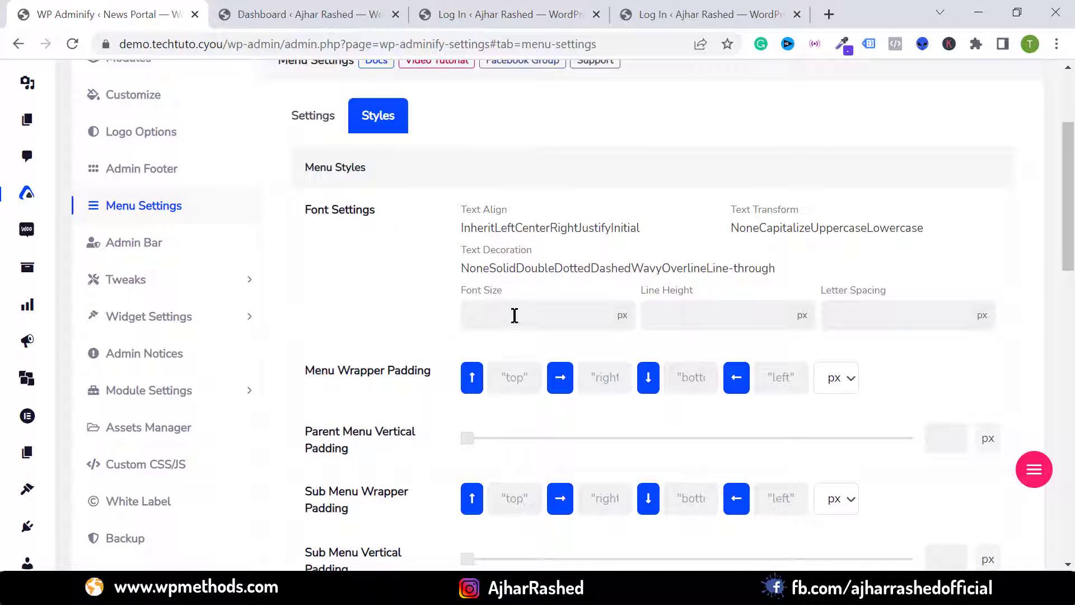
{"action": "scroll", "coordinate": [159, 359], "scroll_direction": "up", "scroll_amount": 2}
{"action": "left_click", "coordinate": [152, 363]}
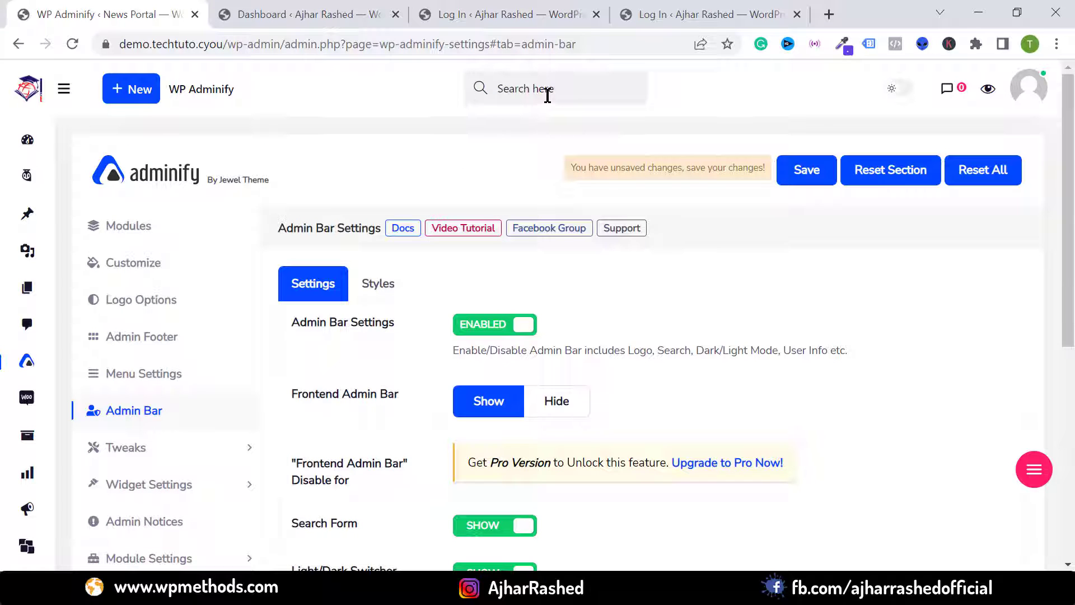
Step: Turn the admin bar Search Form off and then back on
{"action": "scroll", "coordinate": [478, 437], "scroll_direction": "down", "scroll_amount": 3}
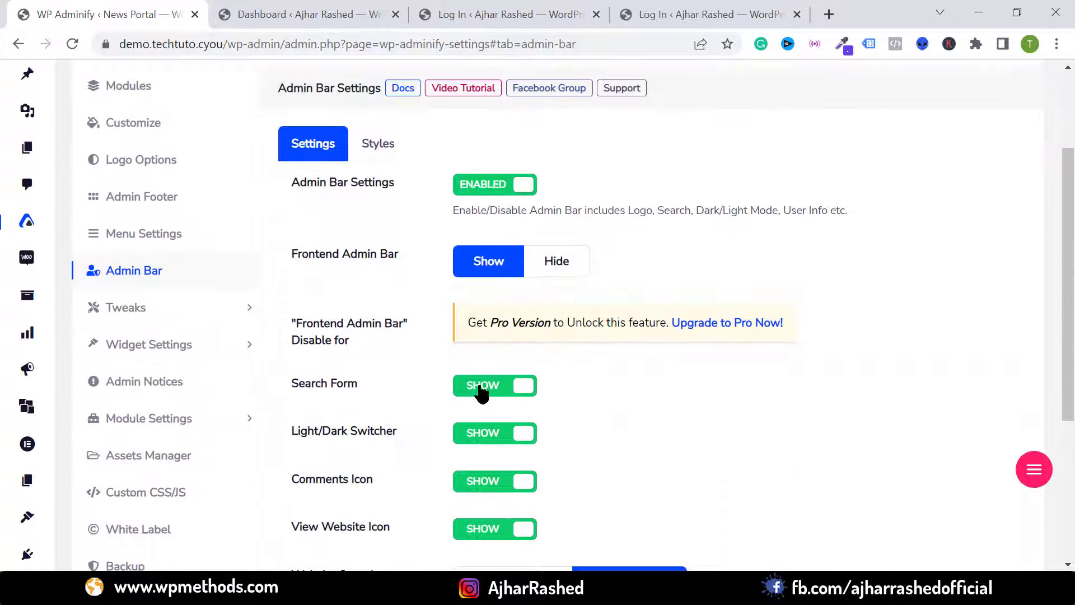
{"action": "left_click", "coordinate": [482, 388]}
{"action": "scroll", "coordinate": [579, 381], "scroll_direction": "up", "scroll_amount": 3}
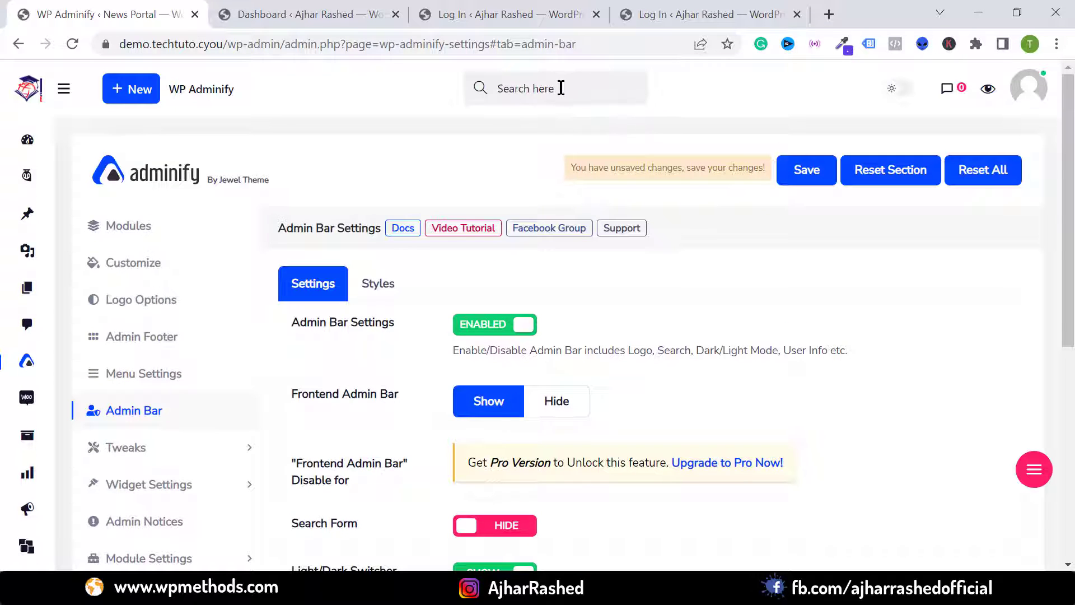
{"action": "left_click", "coordinate": [495, 524]}
{"action": "scroll", "coordinate": [498, 336], "scroll_direction": "down", "scroll_amount": 5}
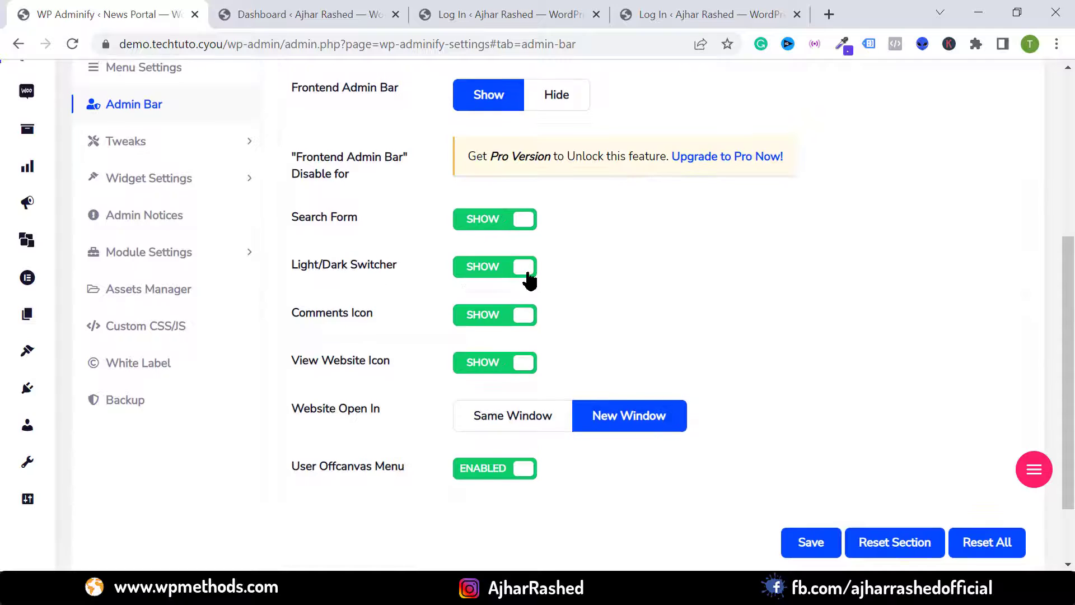
{"action": "scroll", "coordinate": [672, 252], "scroll_direction": "up", "scroll_amount": 5}
{"action": "scroll", "coordinate": [439, 415], "scroll_direction": "down", "scroll_amount": 5}
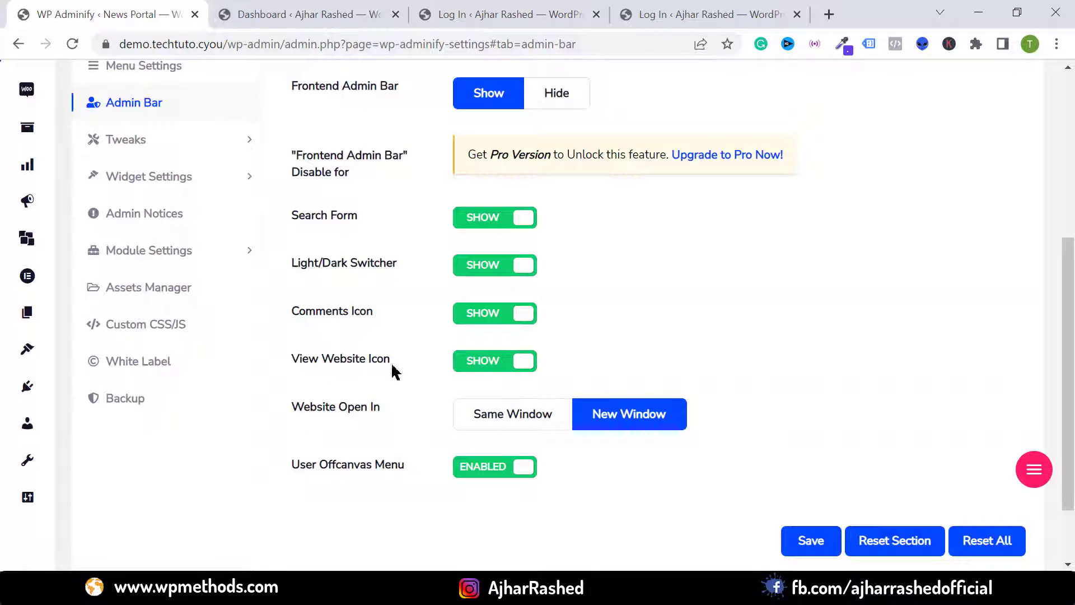
{"action": "scroll", "coordinate": [511, 341], "scroll_direction": "down", "scroll_amount": 2}
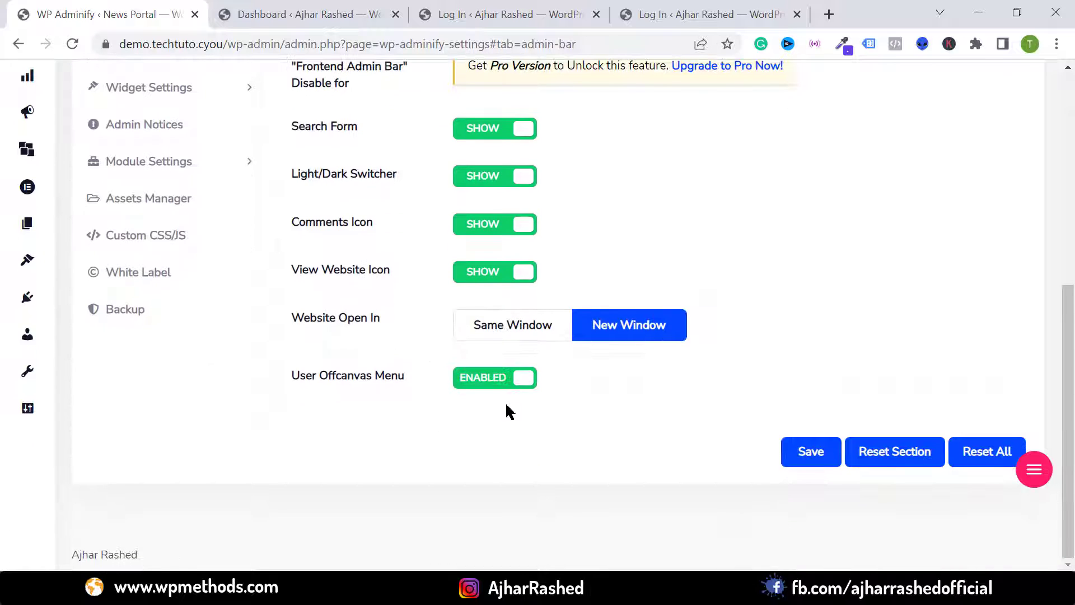
Step: Preview the user offcanvas avatar panel in the admin bar and close it
{"action": "left_click_drag", "start_coordinate": [289, 374], "coordinate": [451, 377]}
{"action": "scroll", "coordinate": [629, 353], "scroll_direction": "up", "scroll_amount": 7}
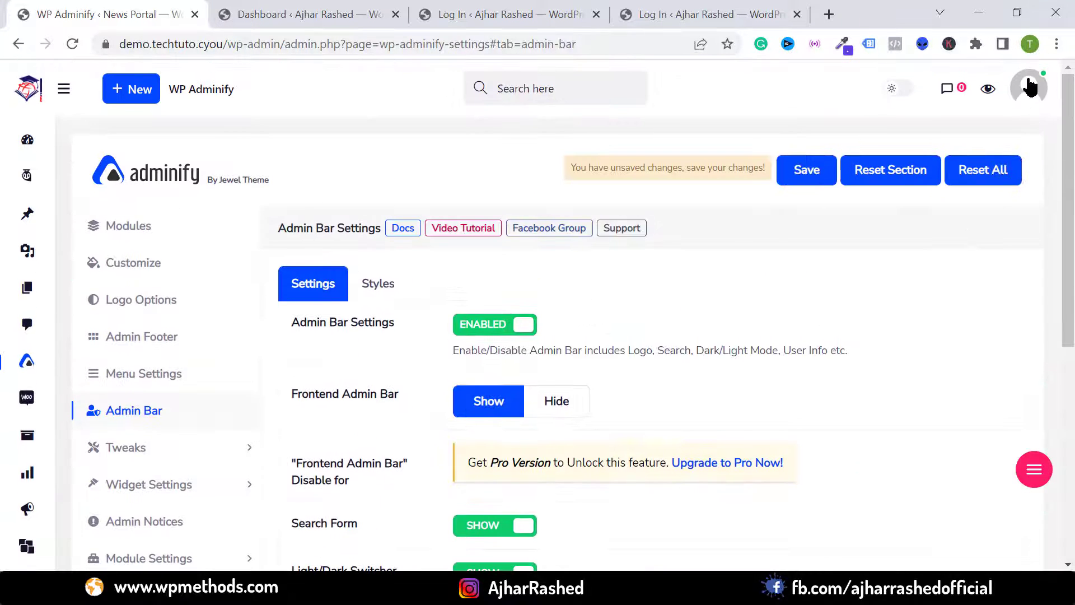
{"action": "left_click", "coordinate": [1030, 85]}
{"action": "left_click", "coordinate": [1026, 83]}
{"action": "scroll", "coordinate": [523, 389], "scroll_direction": "down", "scroll_amount": 7}
Step: Toggle User Offcanvas Menu off and back on, then go to Assets Manager
{"action": "left_click", "coordinate": [484, 386]}
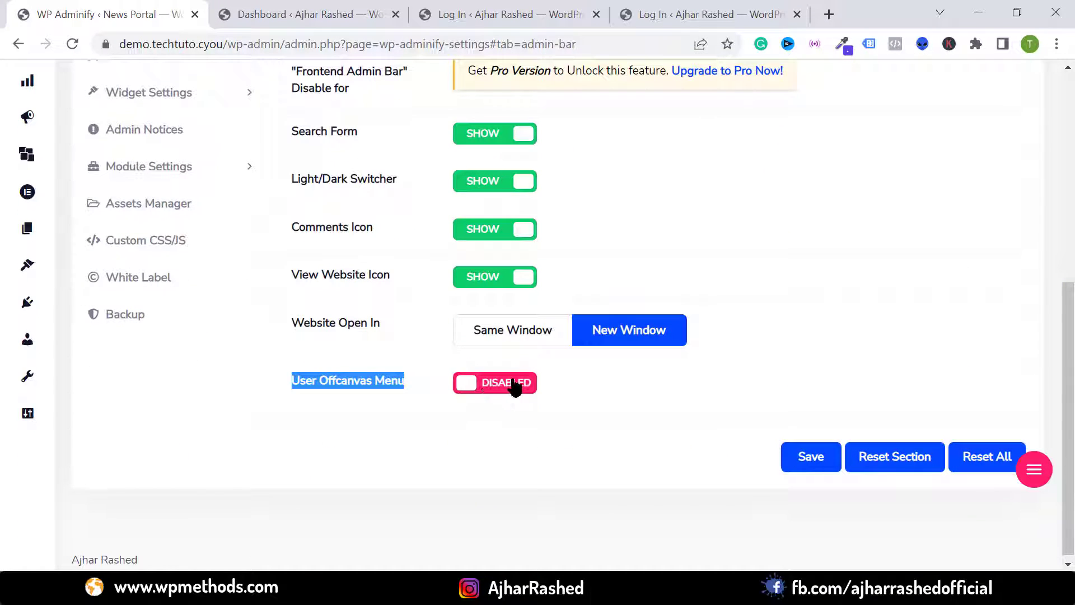
{"action": "left_click", "coordinate": [504, 386]}
{"action": "left_click", "coordinate": [428, 386]}
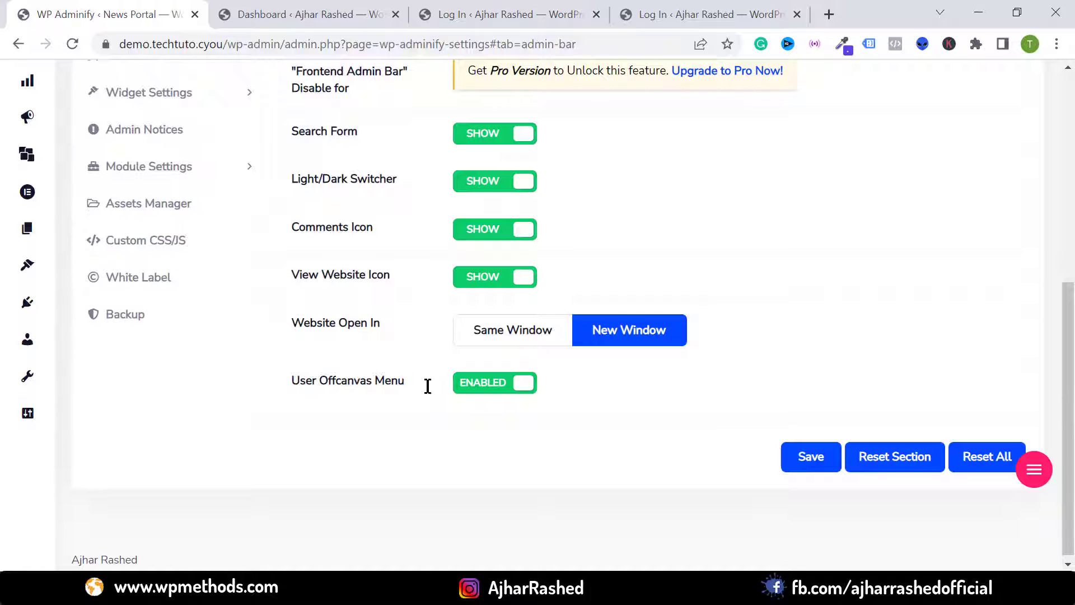
{"action": "left_click", "coordinate": [148, 203]}
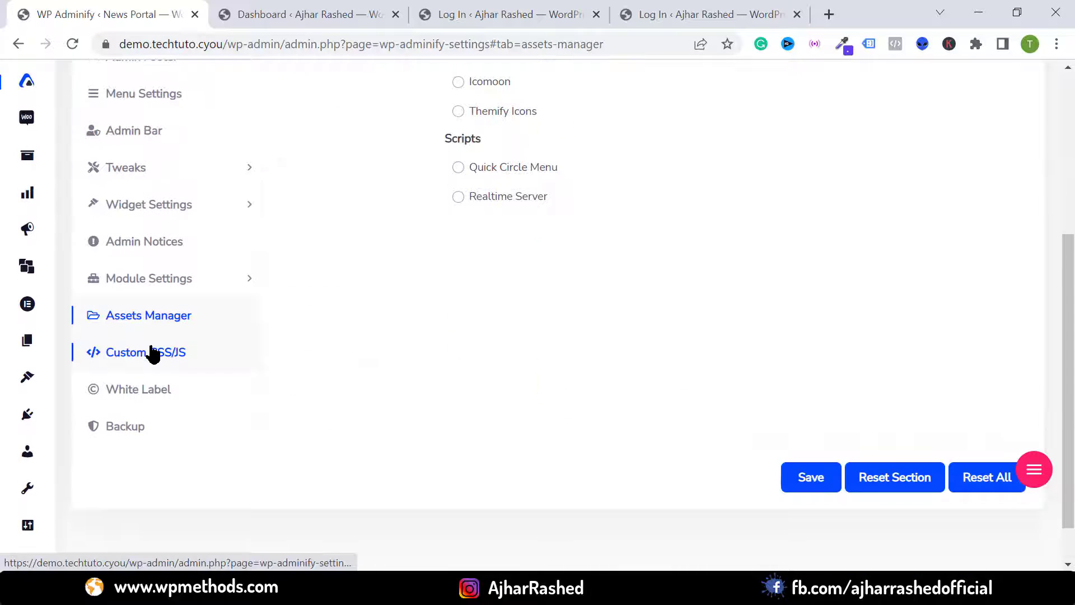
Step: Open the Adminify Custom CSS/JS settings page
{"action": "left_click", "coordinate": [152, 354]}
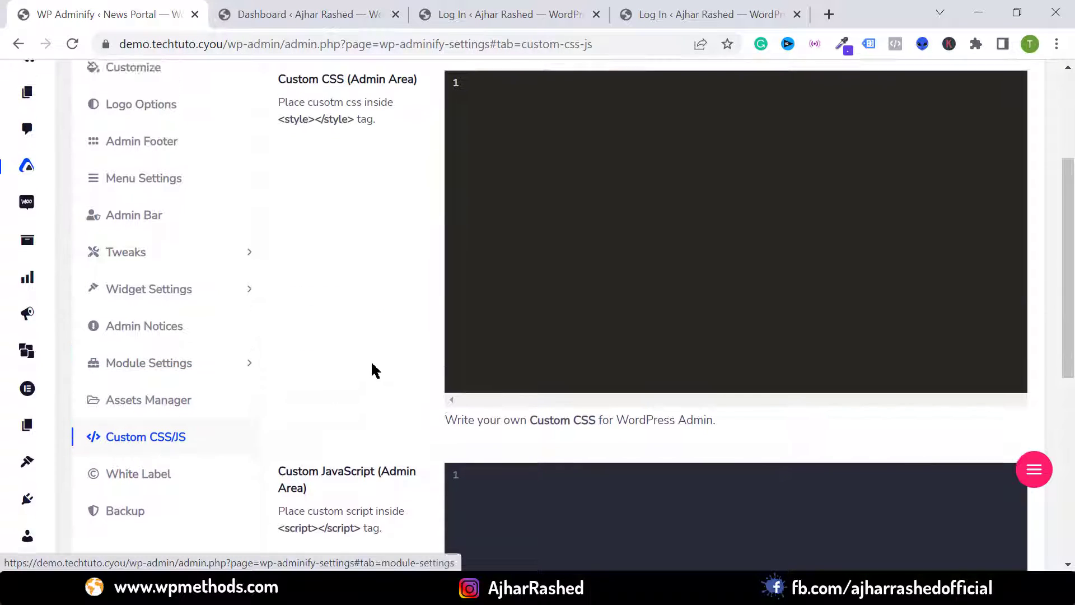
{"action": "scroll", "coordinate": [386, 241], "scroll_direction": "down", "scroll_amount": 2}
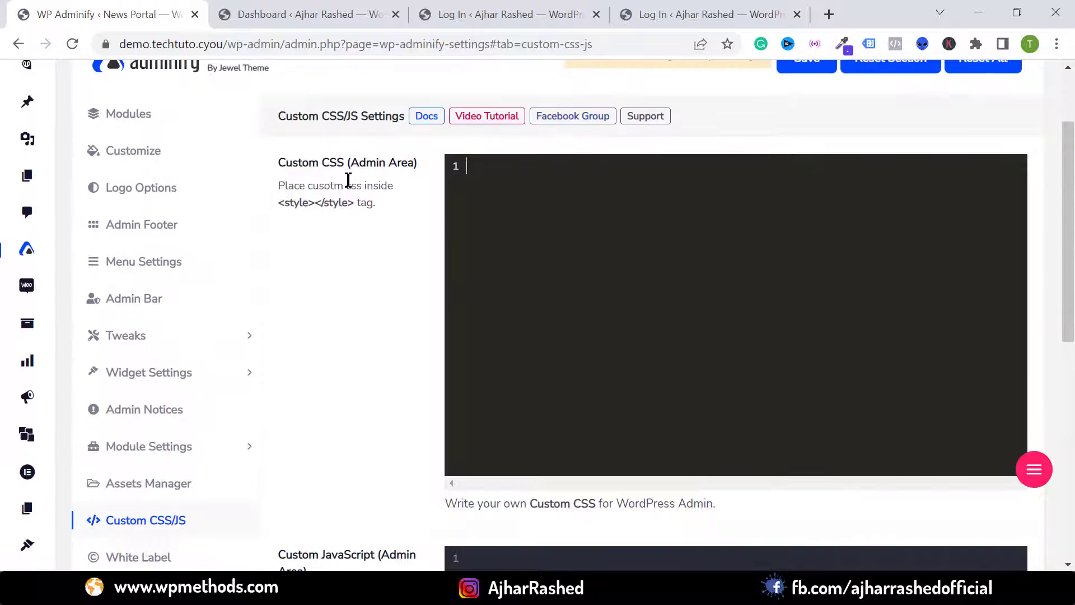
{"action": "scroll", "coordinate": [518, 339], "scroll_direction": "down", "scroll_amount": 4}
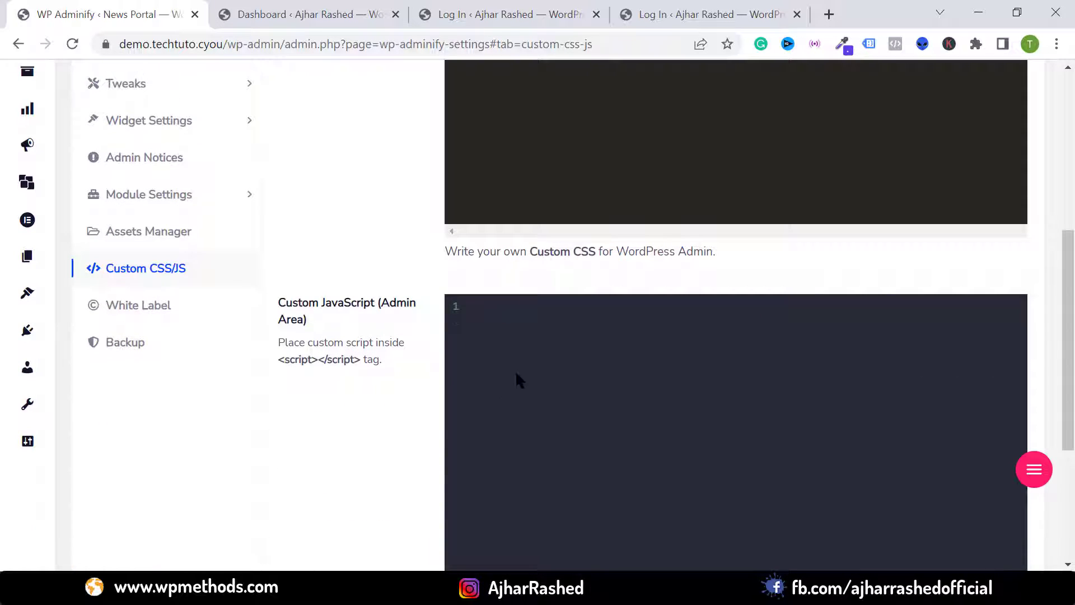
{"action": "scroll", "coordinate": [516, 375], "scroll_direction": "up", "scroll_amount": 6}
Step: Inspect the WP Adminify admin-bar link and copy its id, wp-admin-bar-wp-adminify-settings
{"action": "mouse_move", "coordinate": [318, 101]}
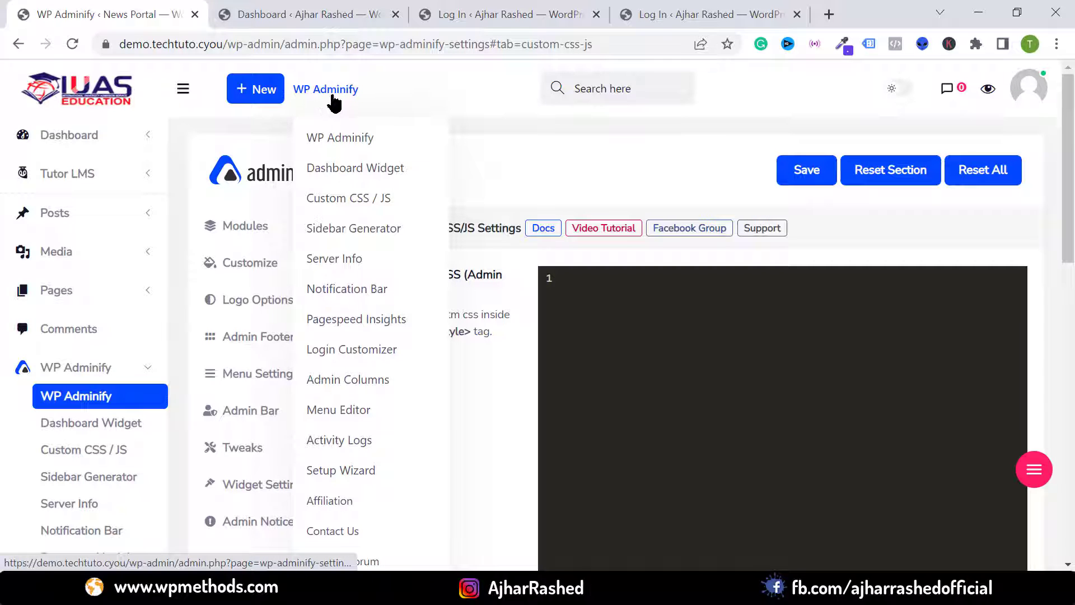
{"action": "right_click", "coordinate": [333, 95]}
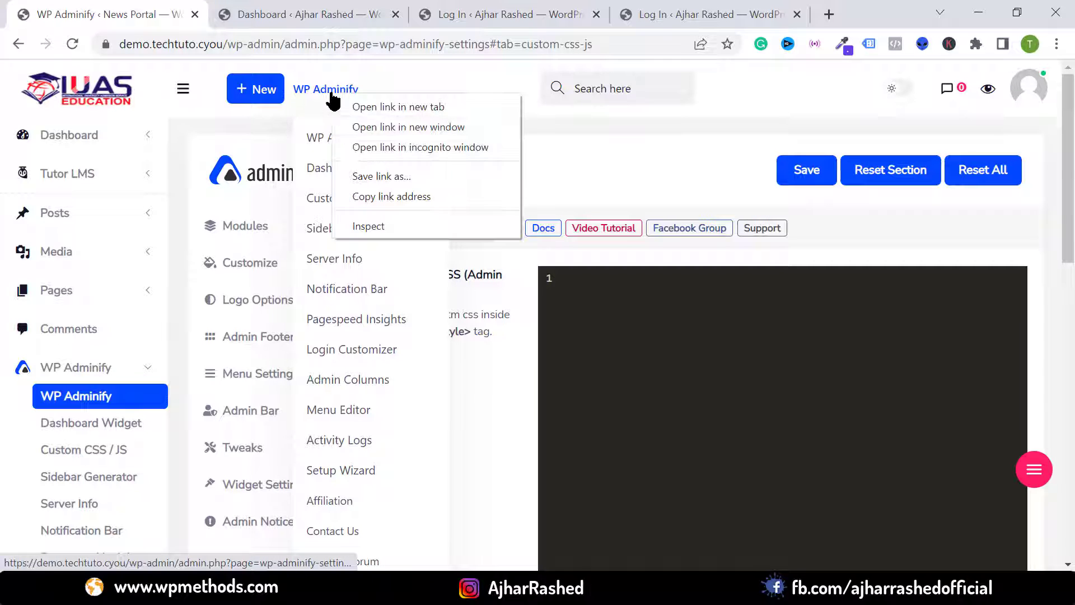
{"action": "left_click", "coordinate": [364, 226]}
{"action": "key", "text": "ctrl+shift+i"}
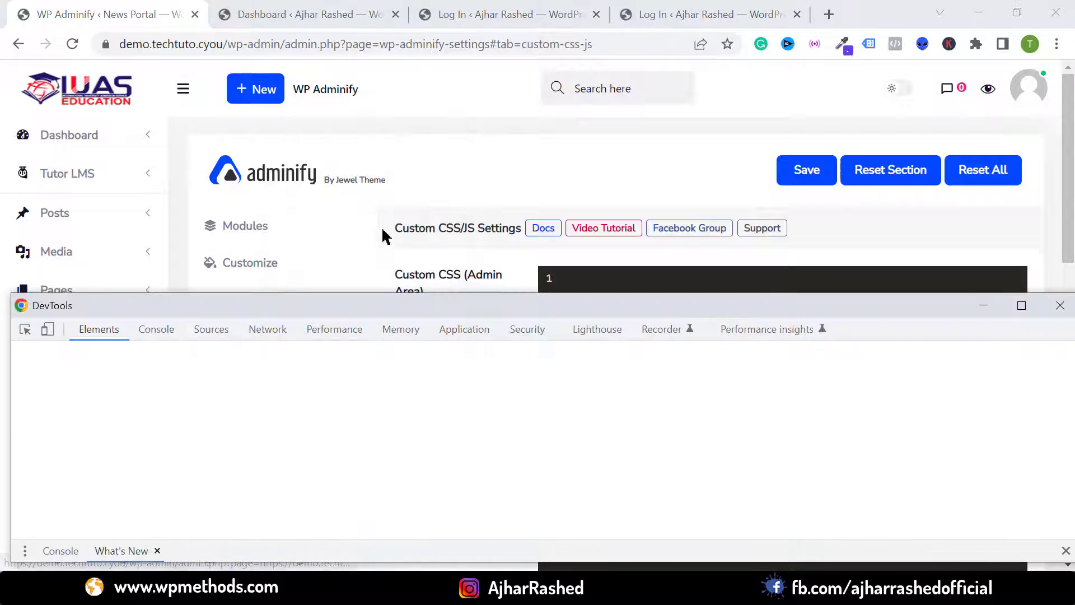
{"action": "left_click", "coordinate": [177, 419]}
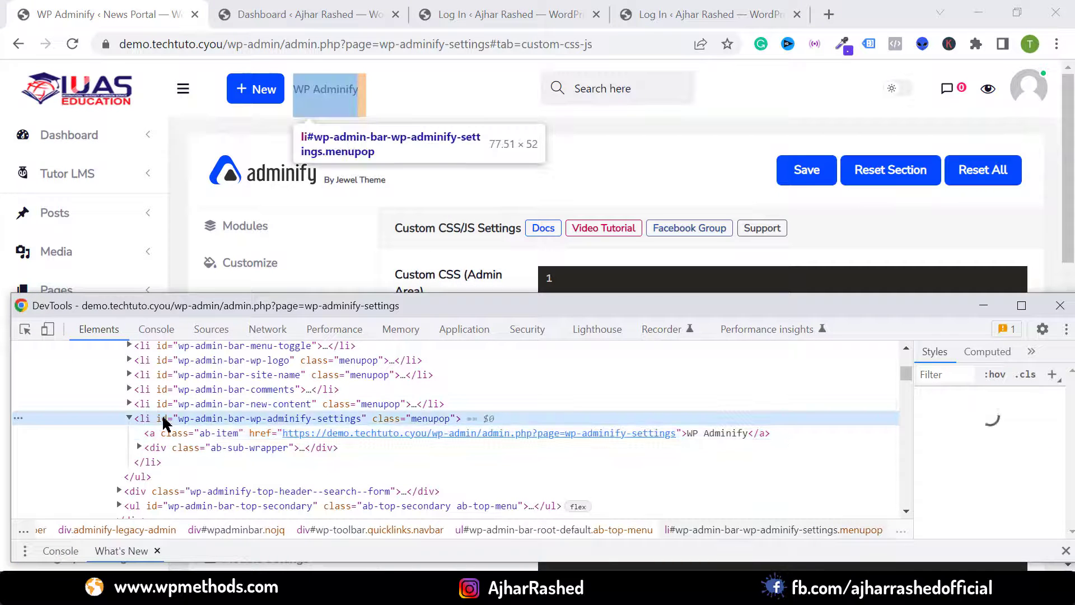
{"action": "double_click", "coordinate": [219, 419]}
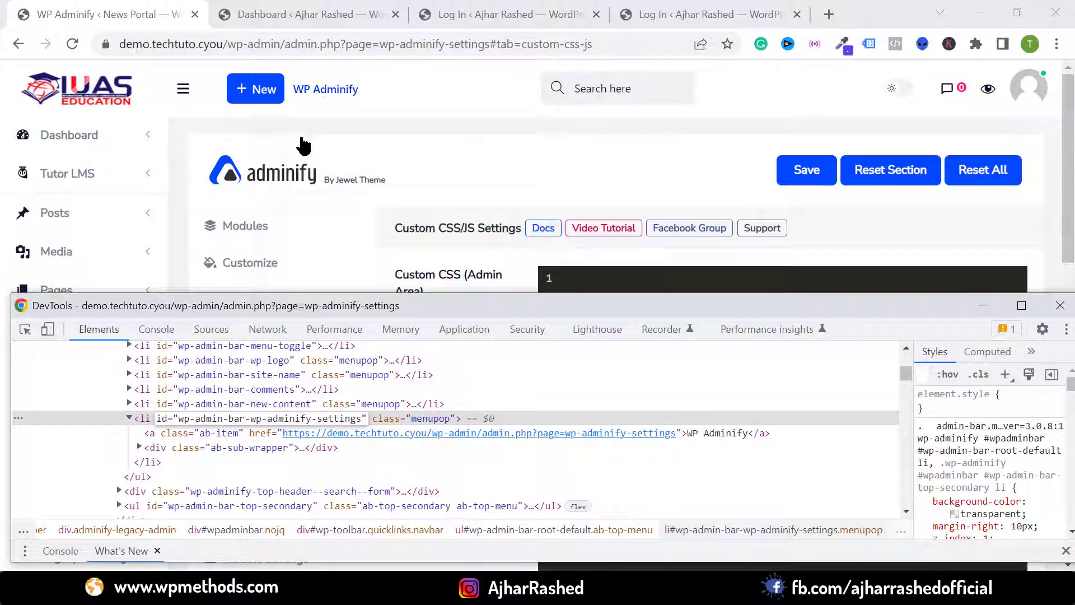
{"action": "left_click_drag", "start_coordinate": [180, 420], "coordinate": [350, 432]}
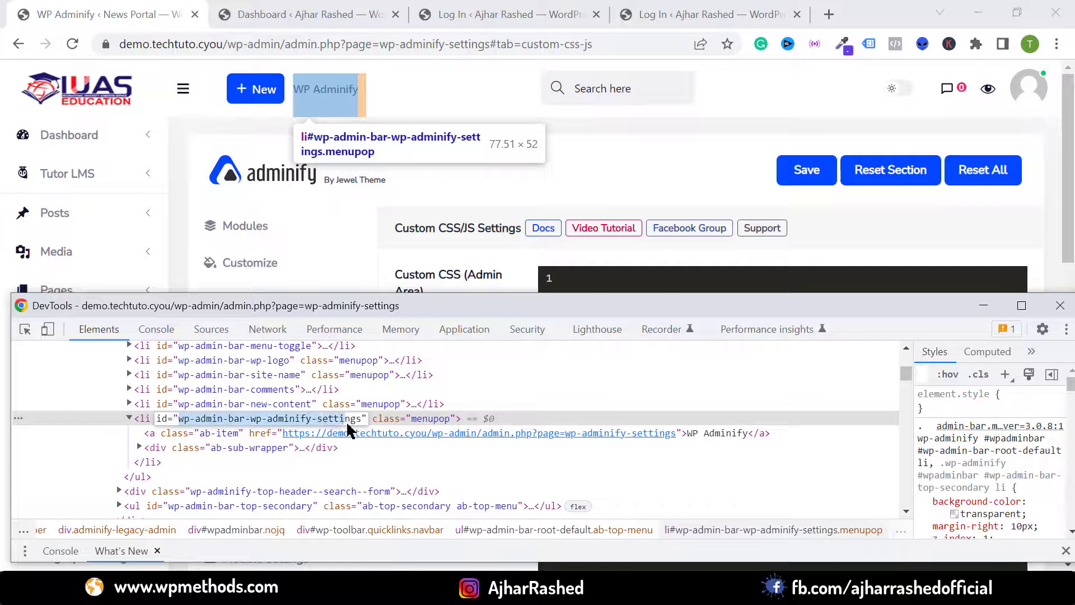
{"action": "key", "text": "ctrl+shift+i"}
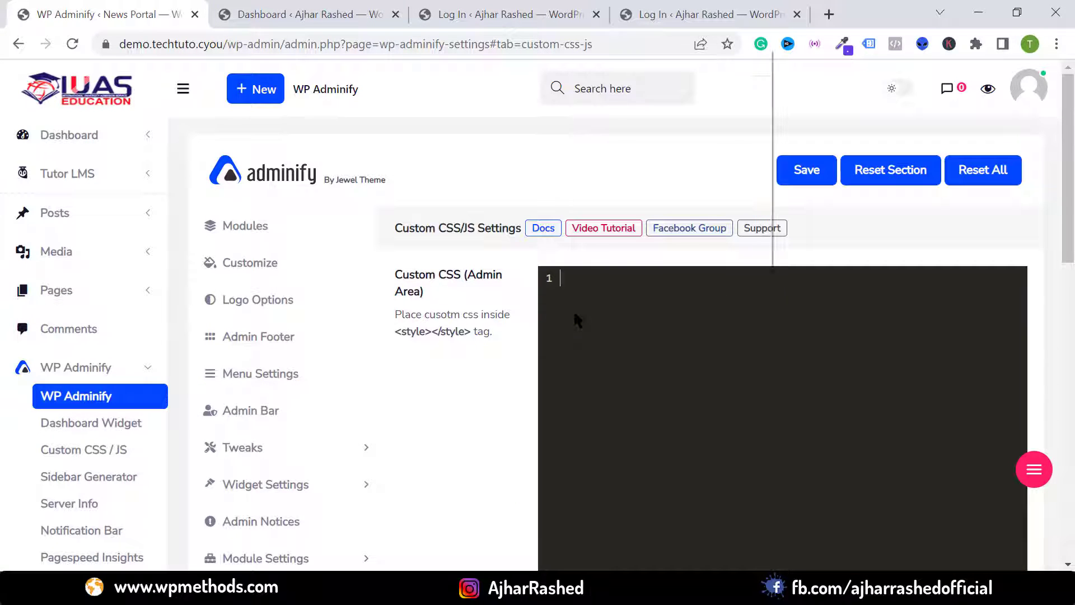
Step: Save #wp-admin-bar-wp-adminify-settings{display: none} inside <style> tags as admin CSS, then reload
{"action": "right_click", "coordinate": [574, 310]}
{"action": "left_click", "coordinate": [629, 180]}
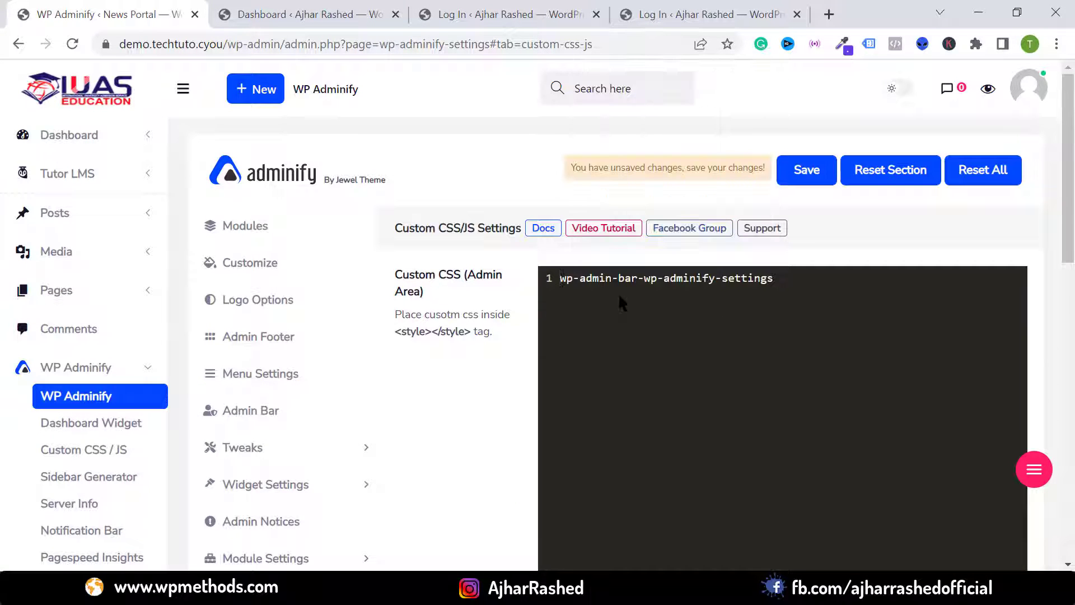
{"action": "type", "text": "#"}
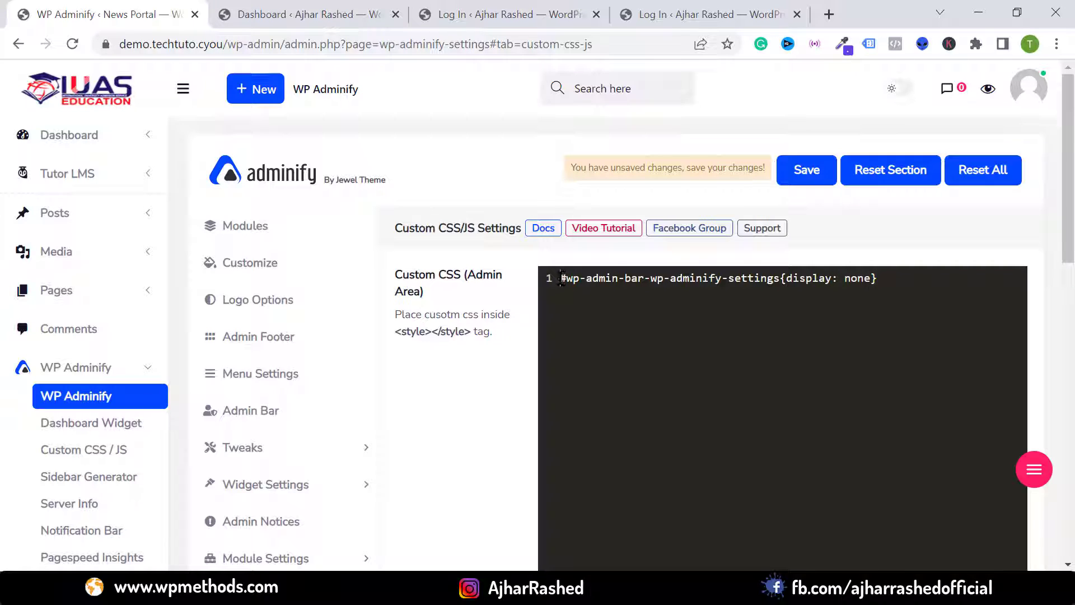
{"action": "key", "text": "Return"}
{"action": "key", "text": "Up"}
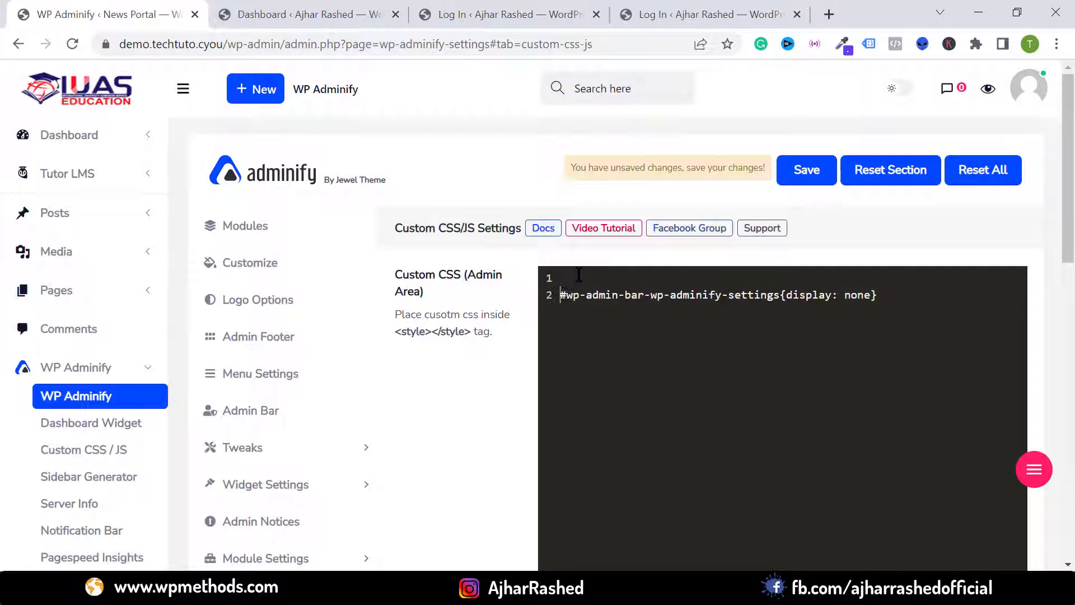
{"action": "type", "text": "<style>"}
{"action": "left_click", "coordinate": [1002, 294]}
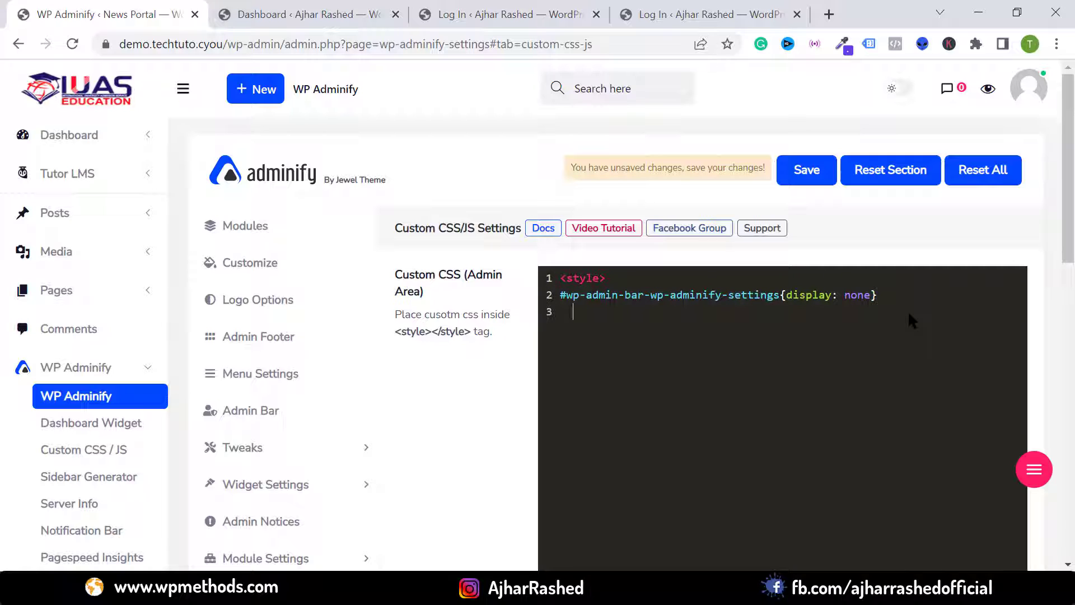
{"action": "type", "text": ">"}
{"action": "left_click", "coordinate": [803, 180]}
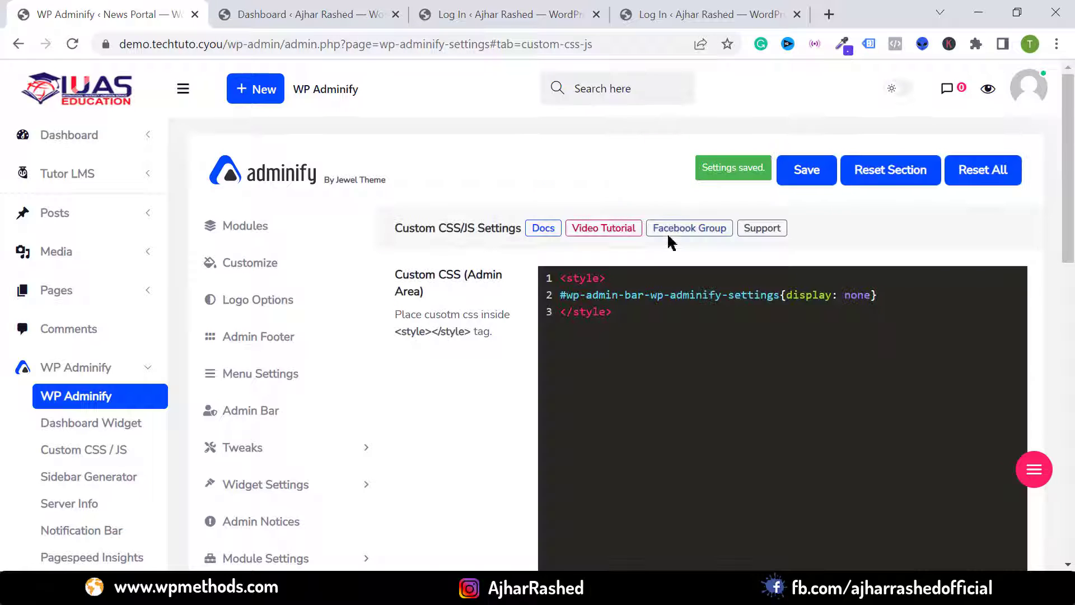
{"action": "left_click", "coordinate": [72, 43]}
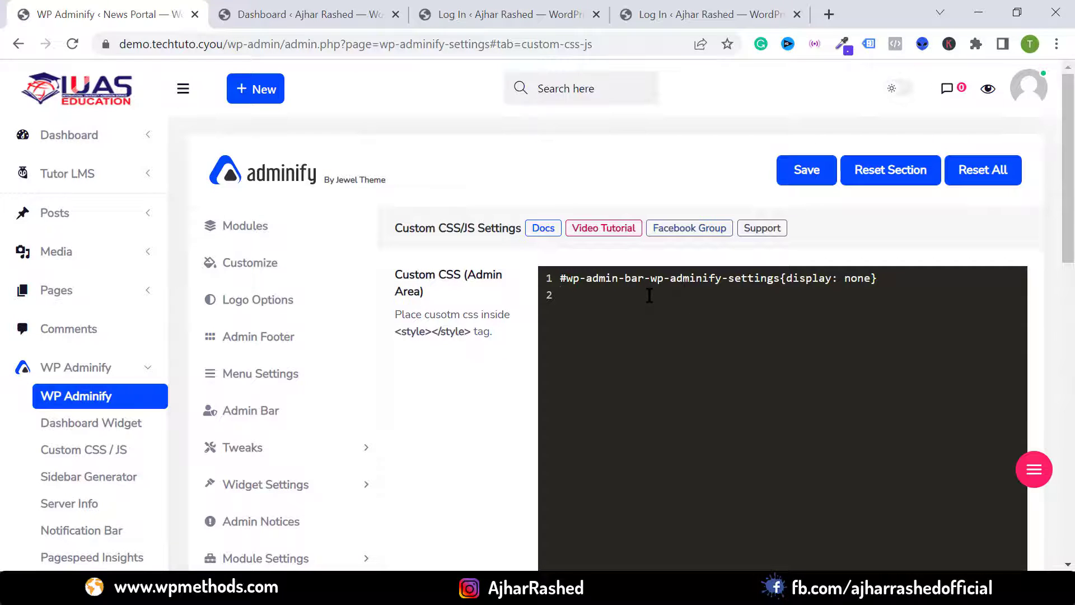
Step: Pass briefly through the Adminify backup settings, then switch to the Menu Editor
{"action": "scroll", "coordinate": [448, 305], "scroll_direction": "down", "scroll_amount": 7}
{"action": "left_click", "coordinate": [236, 286]}
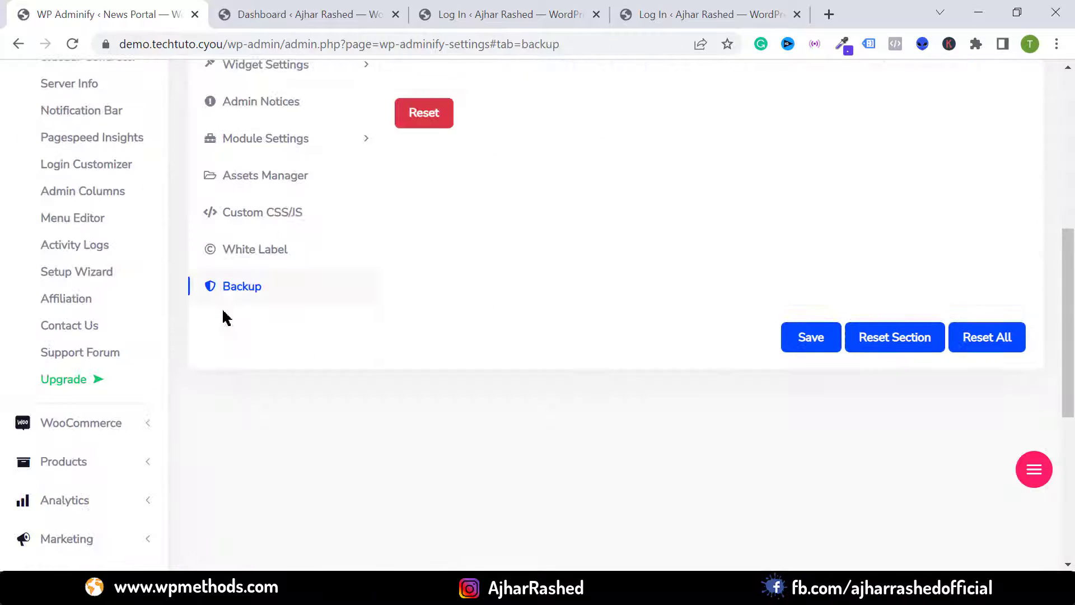
{"action": "scroll", "coordinate": [435, 363], "scroll_direction": "up", "scroll_amount": 7}
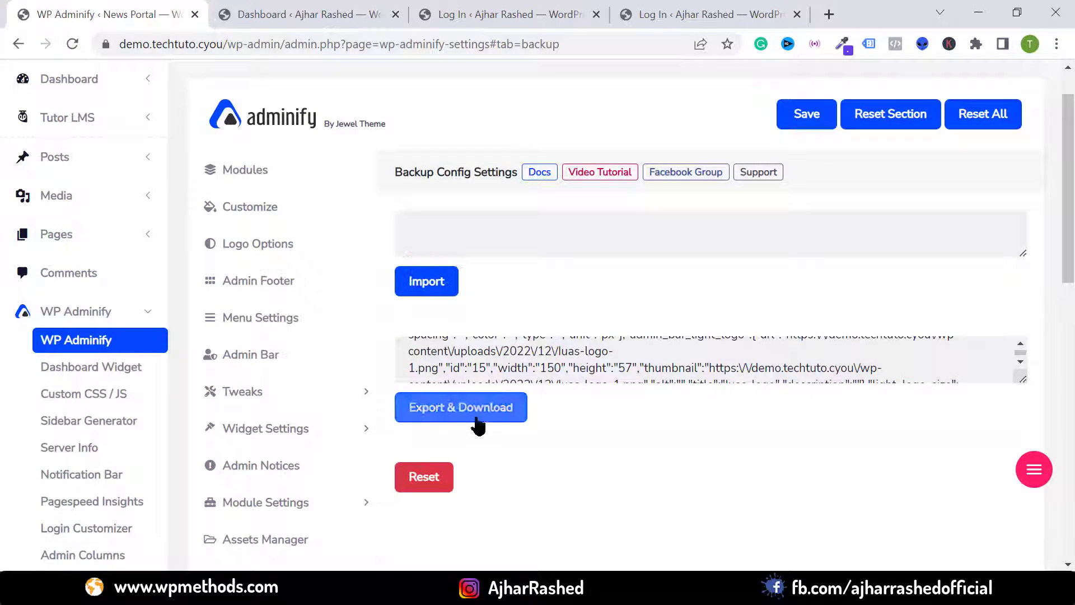
{"action": "scroll", "coordinate": [210, 319], "scroll_direction": "up", "scroll_amount": 1}
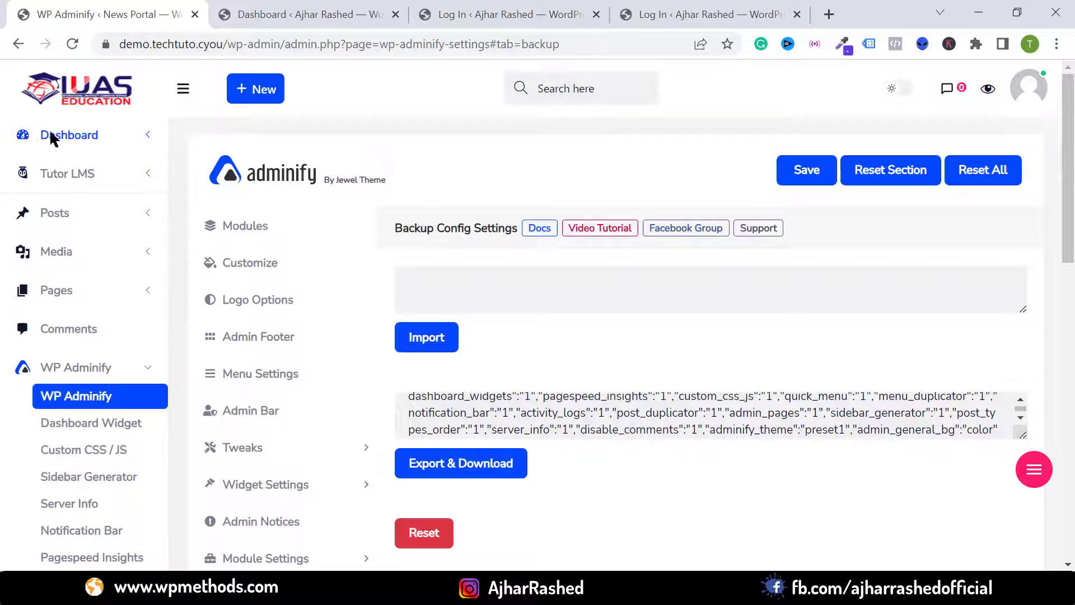
{"action": "scroll", "coordinate": [60, 245], "scroll_direction": "down", "scroll_amount": 3}
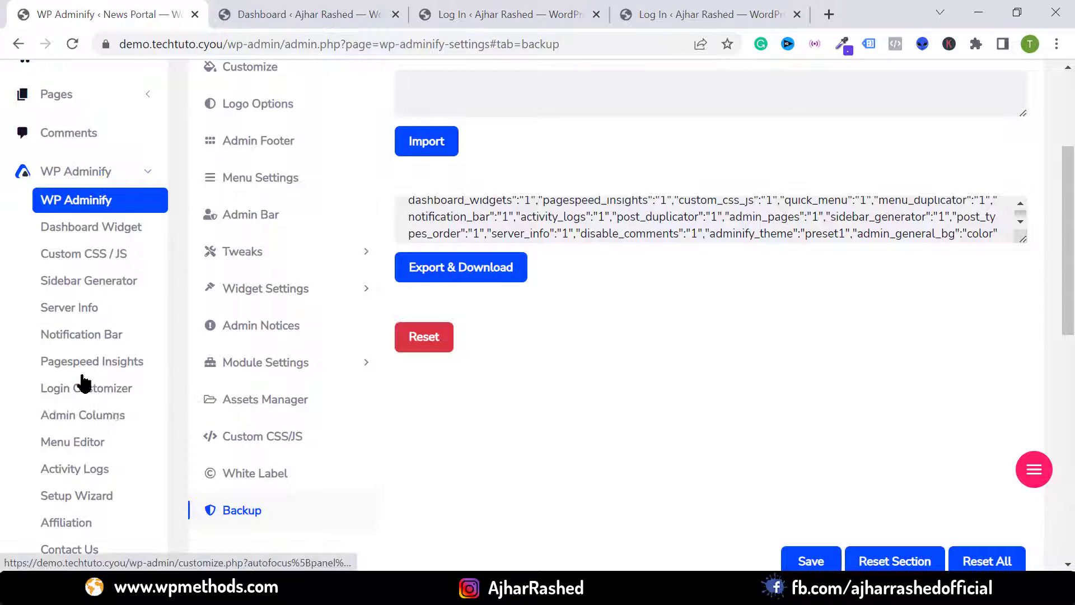
{"action": "left_click", "coordinate": [87, 448]}
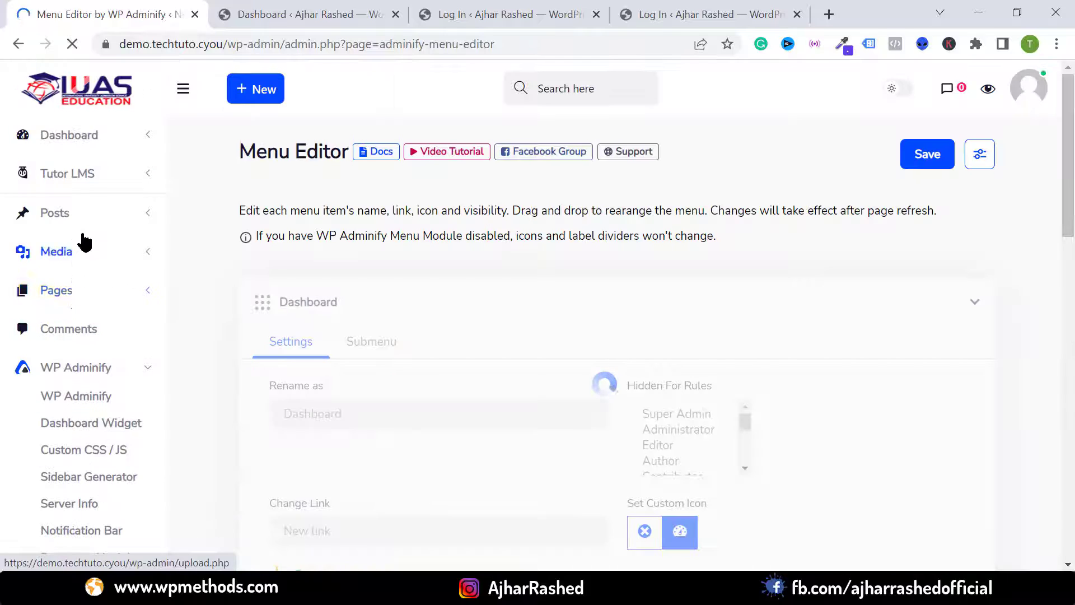
Step: Expand the Tutor LMS menu item and rename it to 'Courses'
{"action": "scroll", "coordinate": [68, 392], "scroll_direction": "down", "scroll_amount": 3}
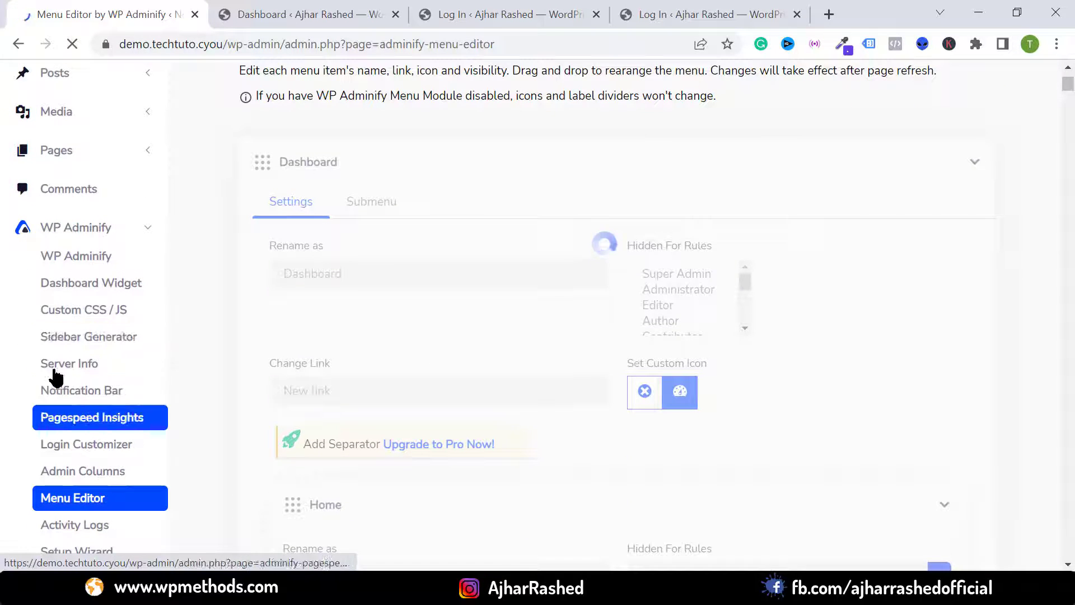
{"action": "scroll", "coordinate": [73, 403], "scroll_direction": "down", "scroll_amount": 2}
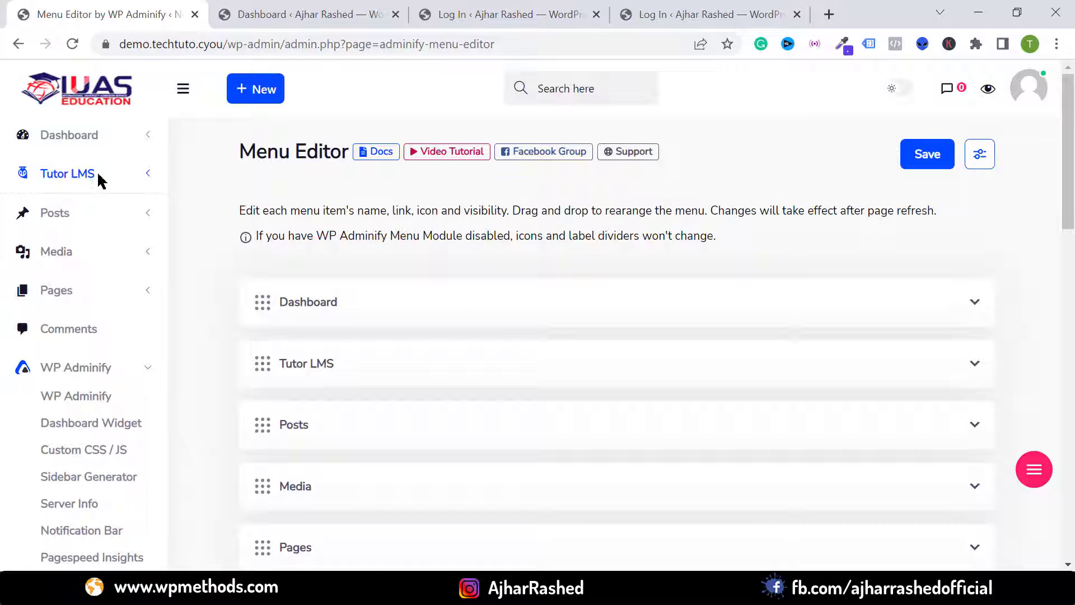
{"action": "scroll", "coordinate": [801, 353], "scroll_direction": "down", "scroll_amount": 2}
{"action": "left_click", "coordinate": [976, 254]}
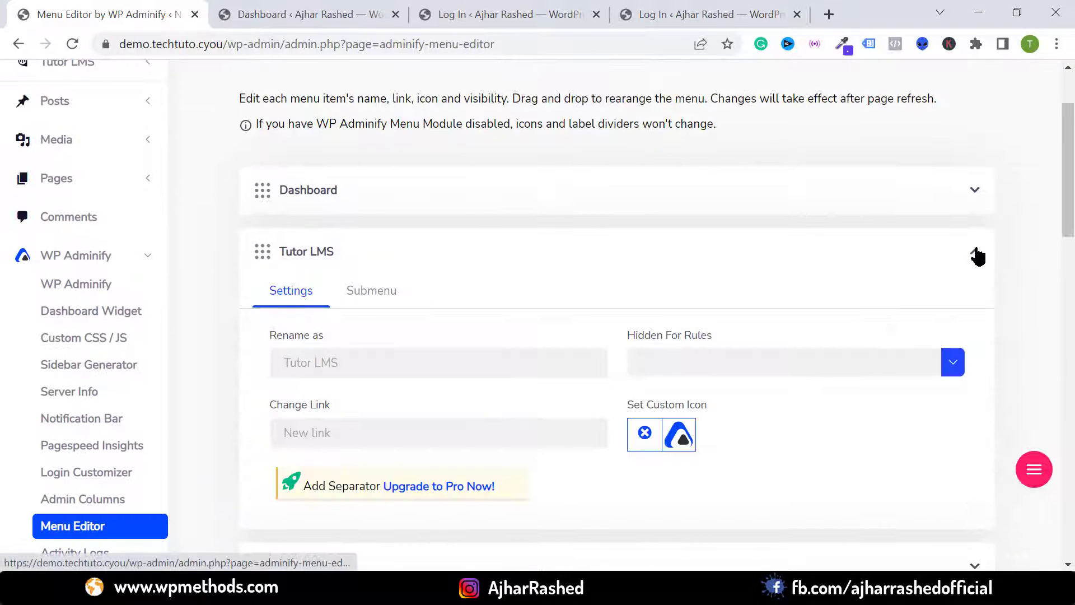
{"action": "scroll", "coordinate": [524, 358], "scroll_direction": "down", "scroll_amount": 1}
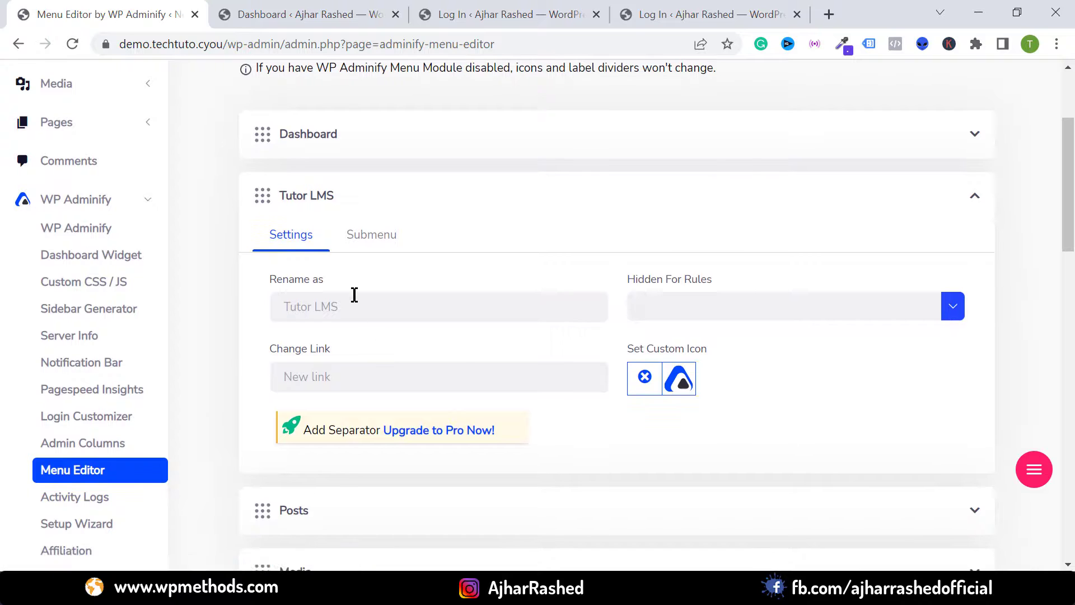
{"action": "left_click", "coordinate": [347, 305]}
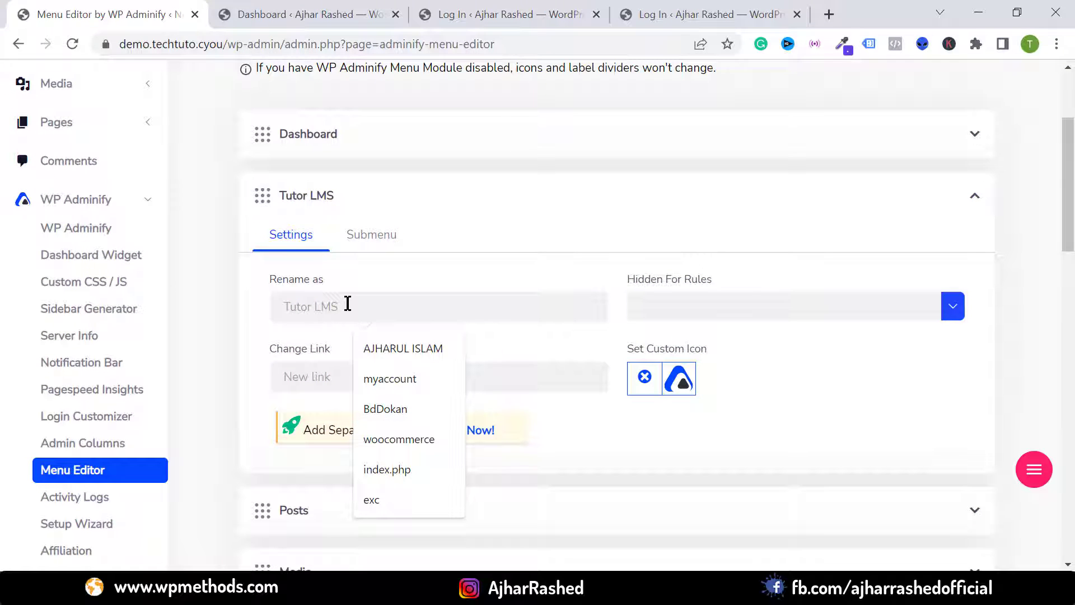
{"action": "type", "text": "Courses"}
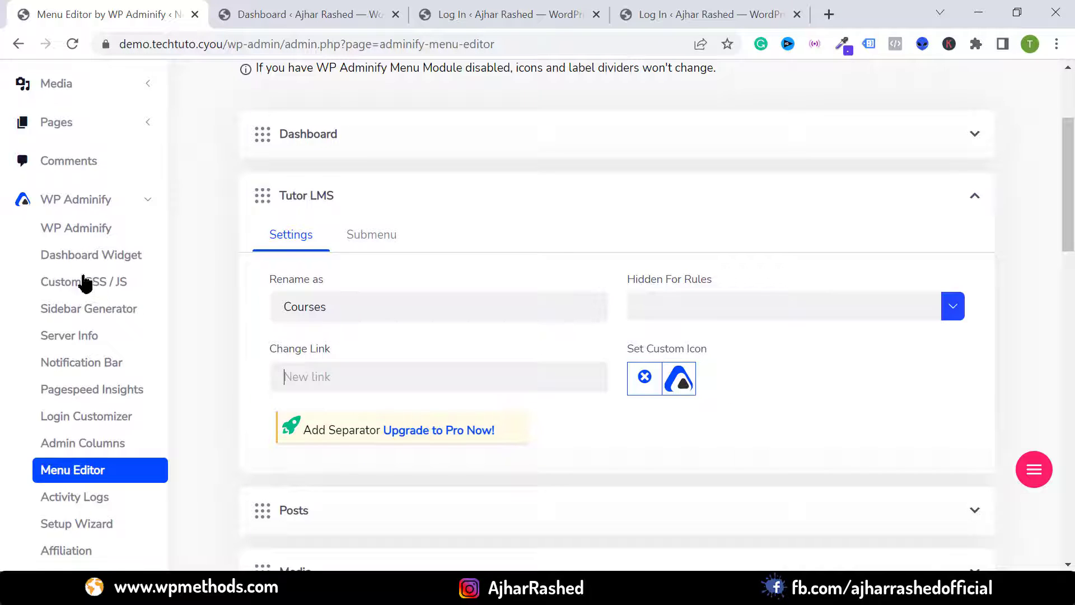
Step: Give Tutor LMS the graduation-cap custom icon and collapse its settings
{"action": "scroll", "coordinate": [86, 283], "scroll_direction": "up", "scroll_amount": 3}
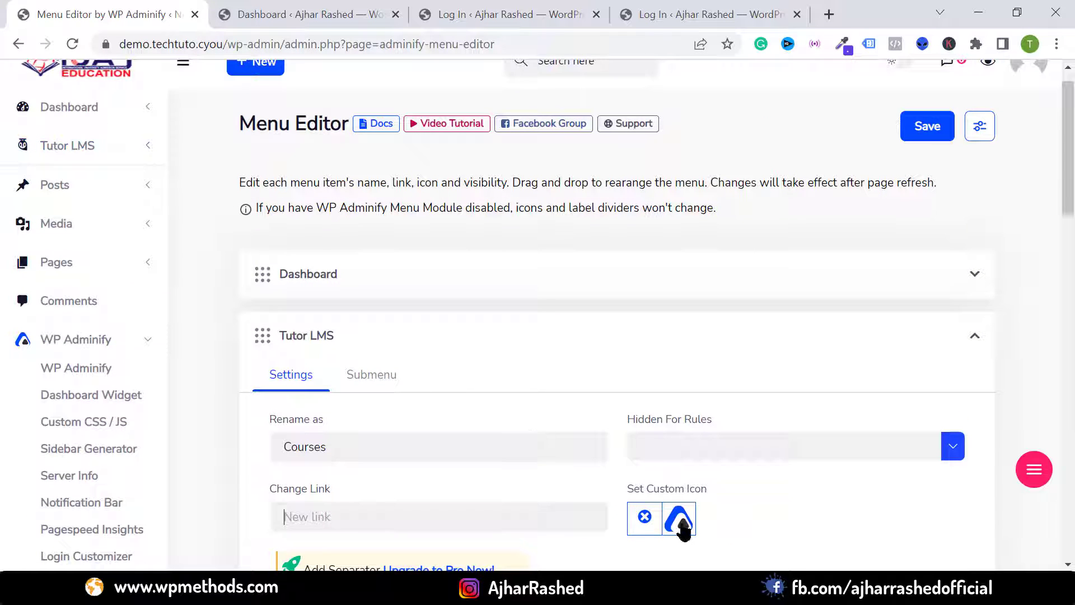
{"action": "left_click", "coordinate": [680, 522]}
{"action": "scroll", "coordinate": [672, 404], "scroll_direction": "down", "scroll_amount": 2}
{"action": "left_click", "coordinate": [698, 430]}
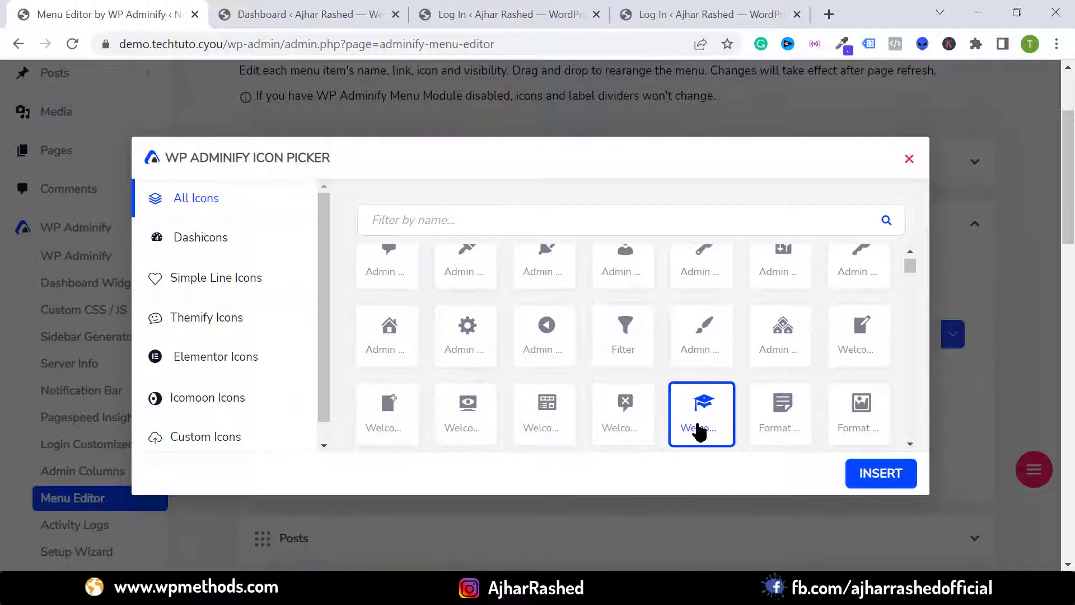
{"action": "left_click", "coordinate": [874, 475]}
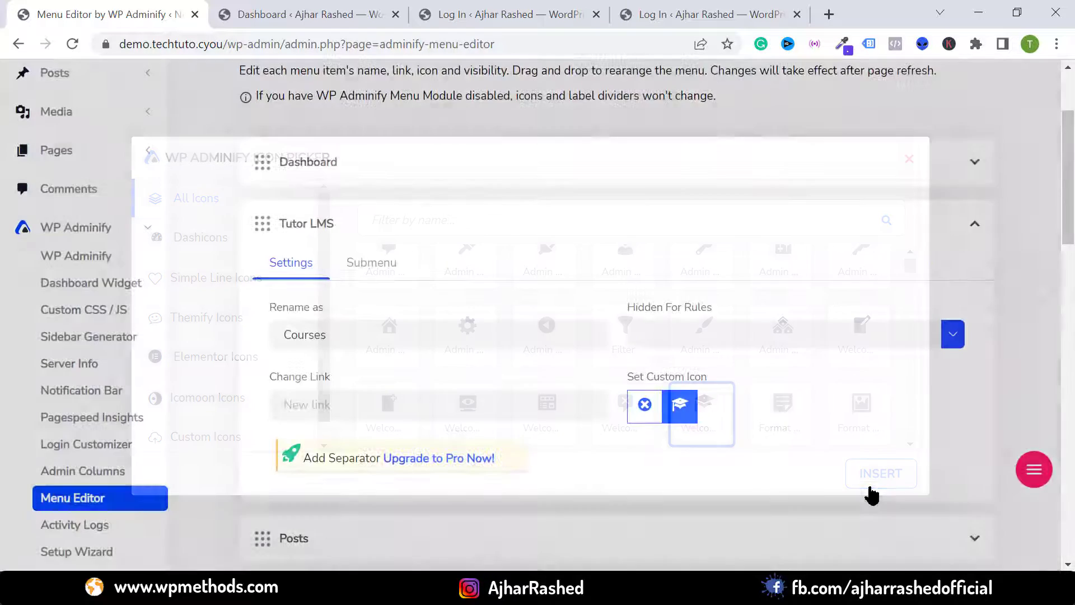
{"action": "scroll", "coordinate": [444, 344], "scroll_direction": "up", "scroll_amount": 2}
{"action": "left_click", "coordinate": [426, 339]}
{"action": "scroll", "coordinate": [369, 312], "scroll_direction": "down", "scroll_amount": 5}
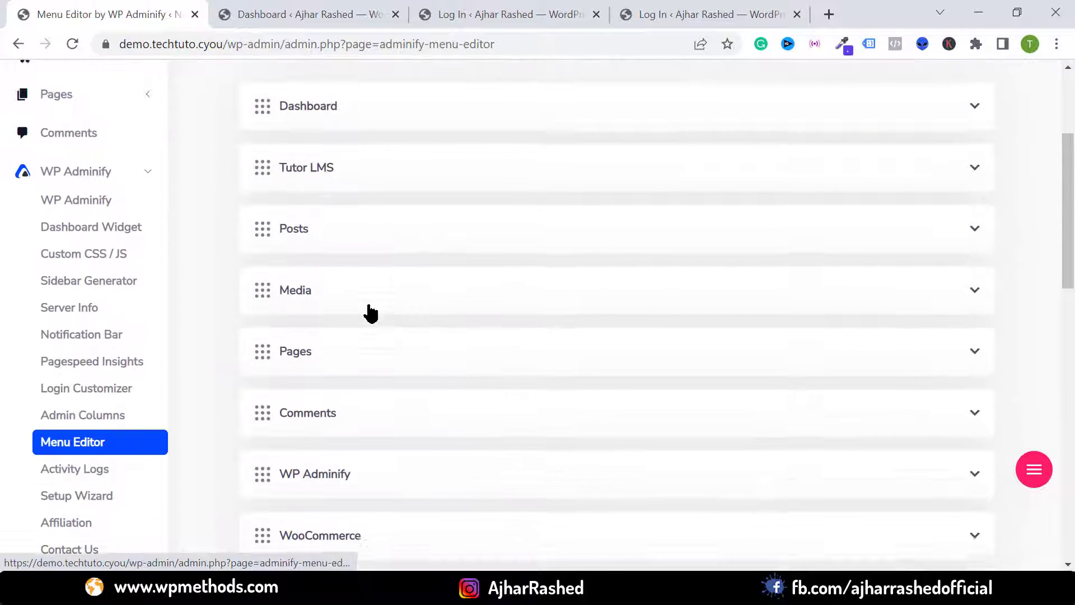
{"action": "scroll", "coordinate": [294, 374], "scroll_direction": "up", "scroll_amount": 3}
Step: Give the Dashboard menu item an icon found by searching 'dash'
{"action": "left_click", "coordinate": [717, 173]}
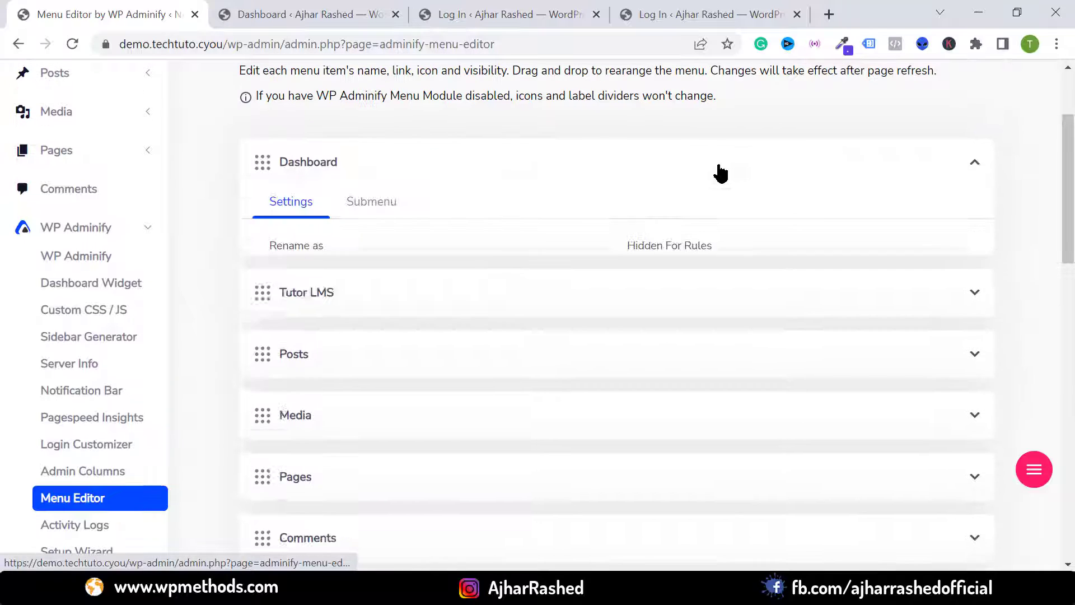
{"action": "left_click", "coordinate": [314, 274]}
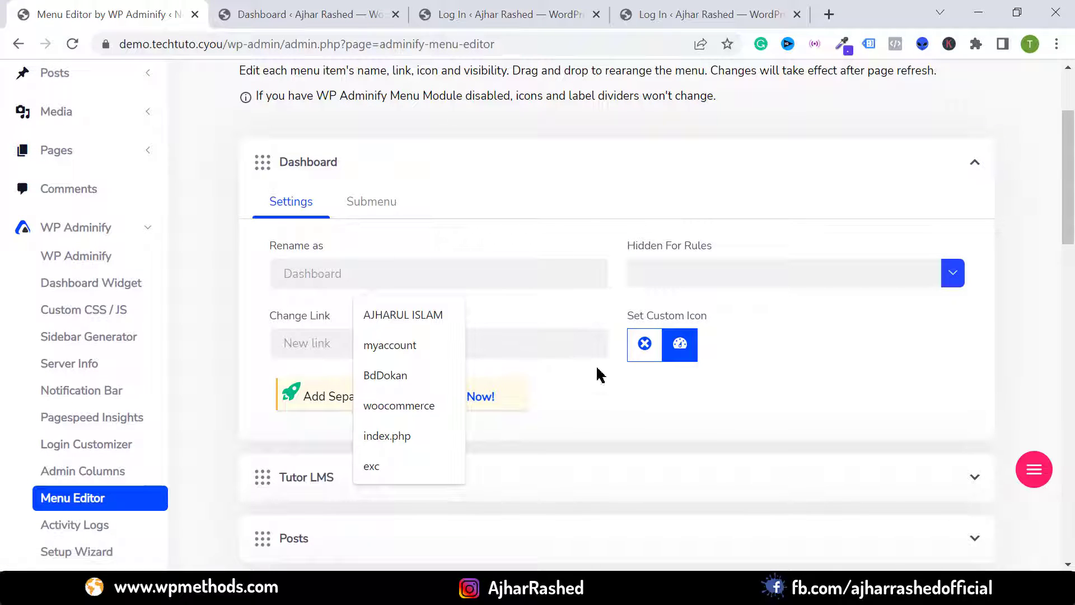
{"action": "left_click", "coordinate": [680, 346]}
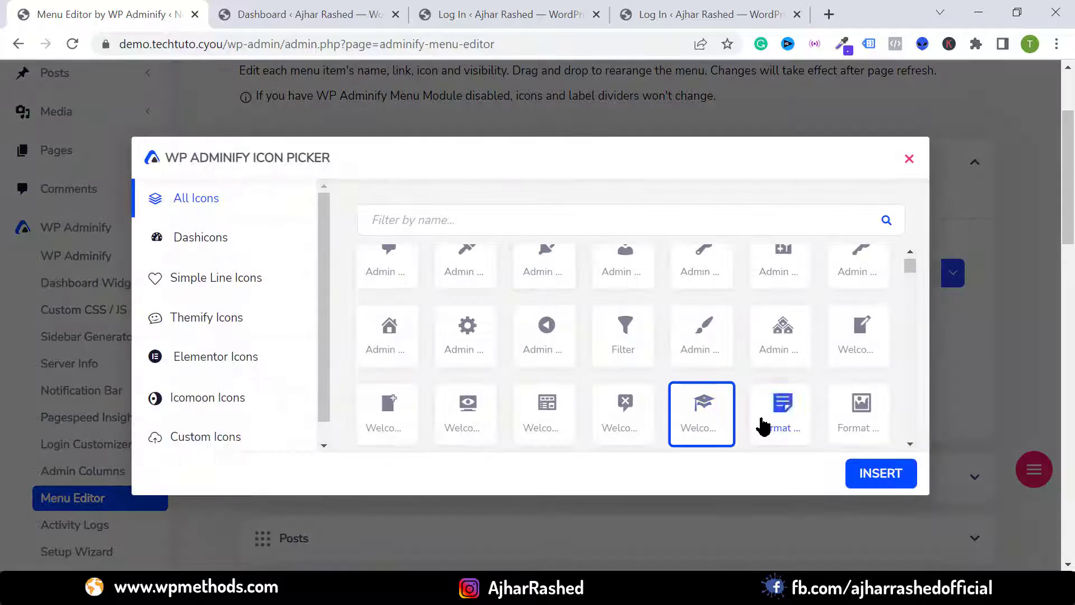
{"action": "left_click", "coordinate": [521, 207]}
{"action": "type", "text": "dash"}
{"action": "left_click", "coordinate": [697, 294]}
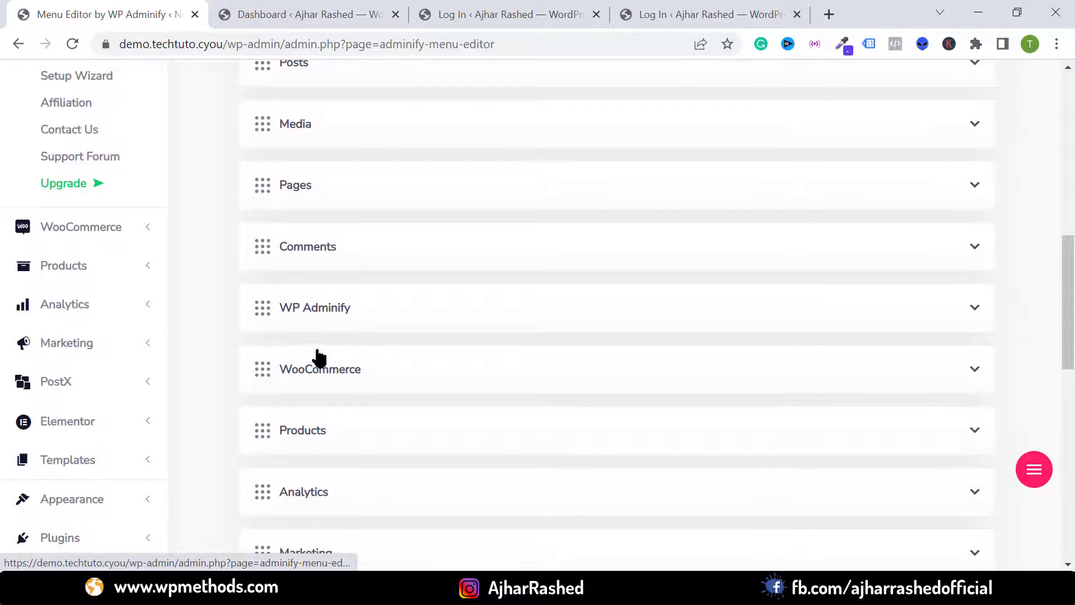
Step: Expand the WP Adminify menu item and rename it to 'Custom Design'
{"action": "scroll", "coordinate": [317, 357], "scroll_direction": "down", "scroll_amount": 2}
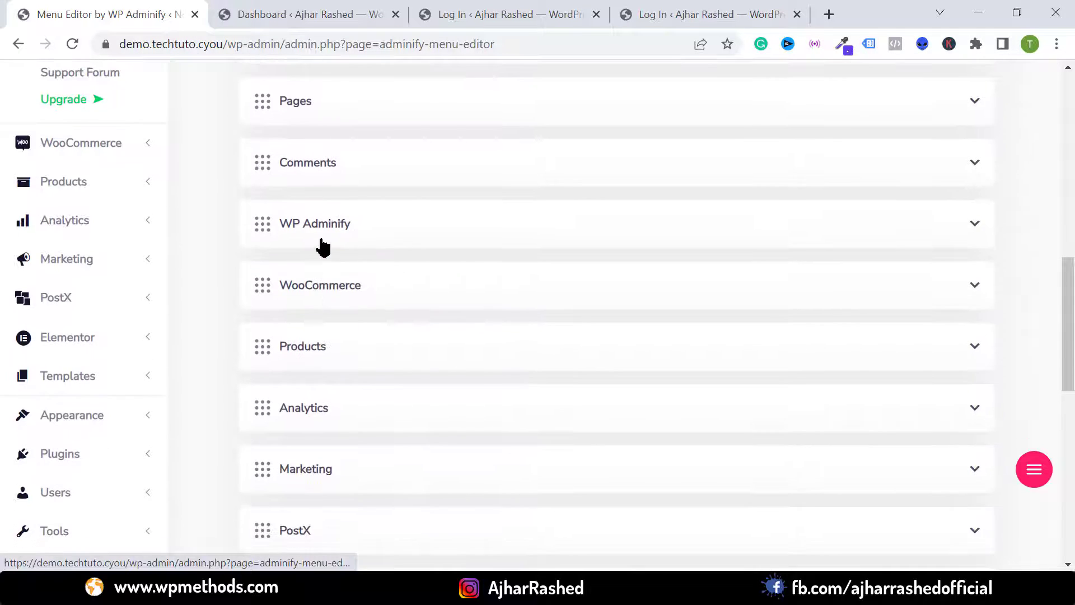
{"action": "left_click", "coordinate": [320, 242]}
{"action": "scroll", "coordinate": [117, 273], "scroll_direction": "up", "scroll_amount": 10}
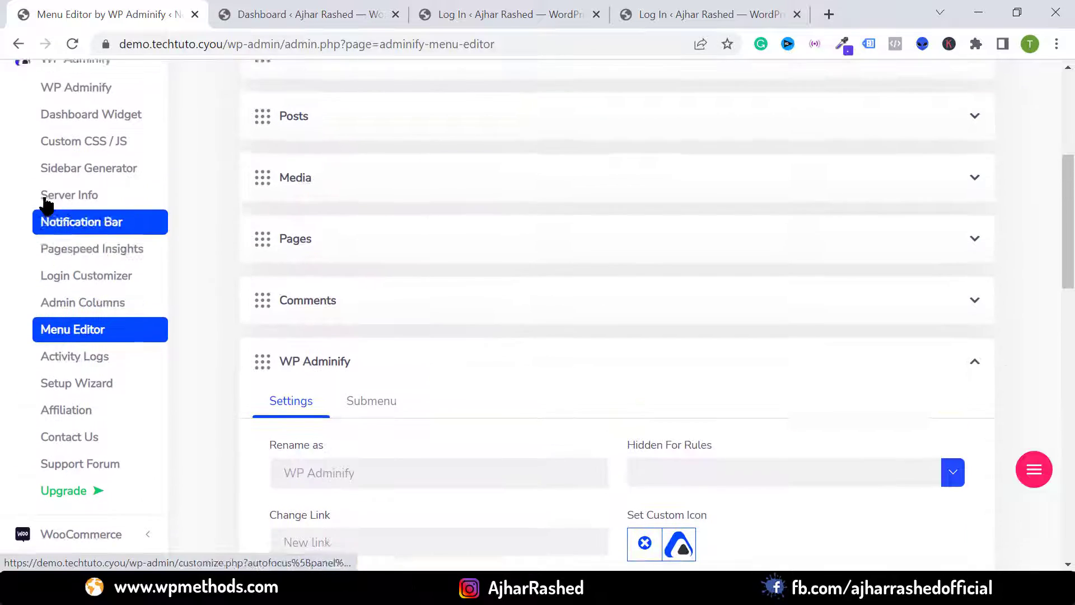
{"action": "scroll", "coordinate": [548, 334], "scroll_direction": "down", "scroll_amount": 5}
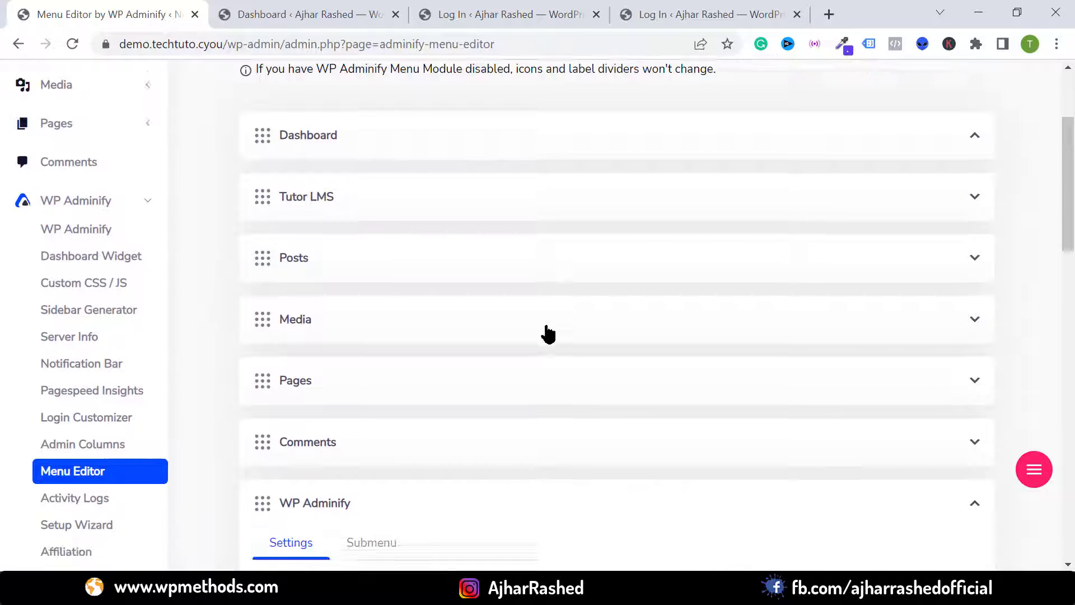
{"action": "left_click", "coordinate": [345, 385]}
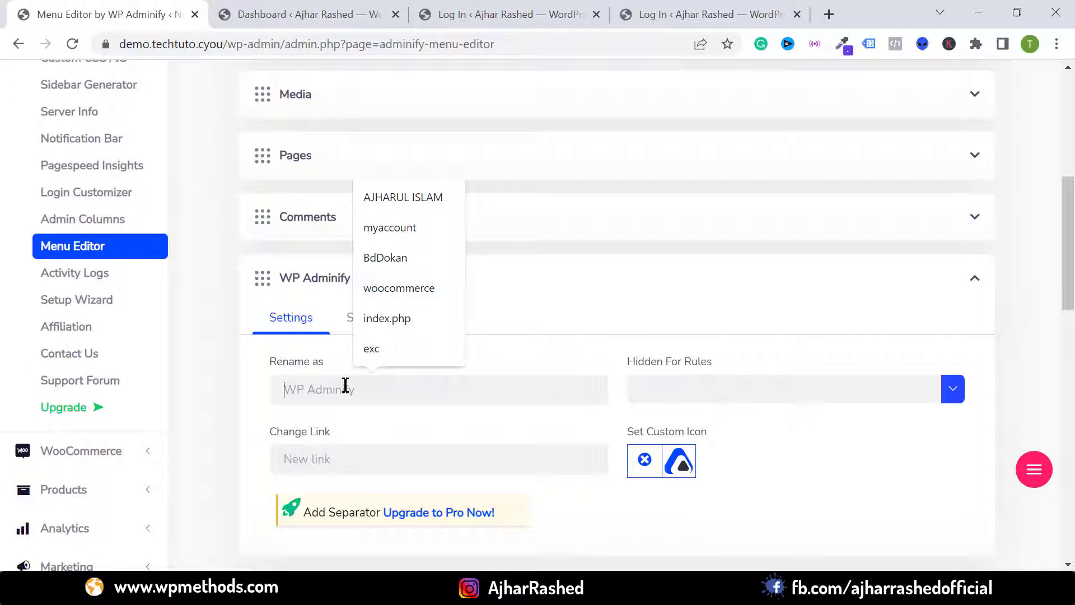
{"action": "type", "text": "Custom Design"}
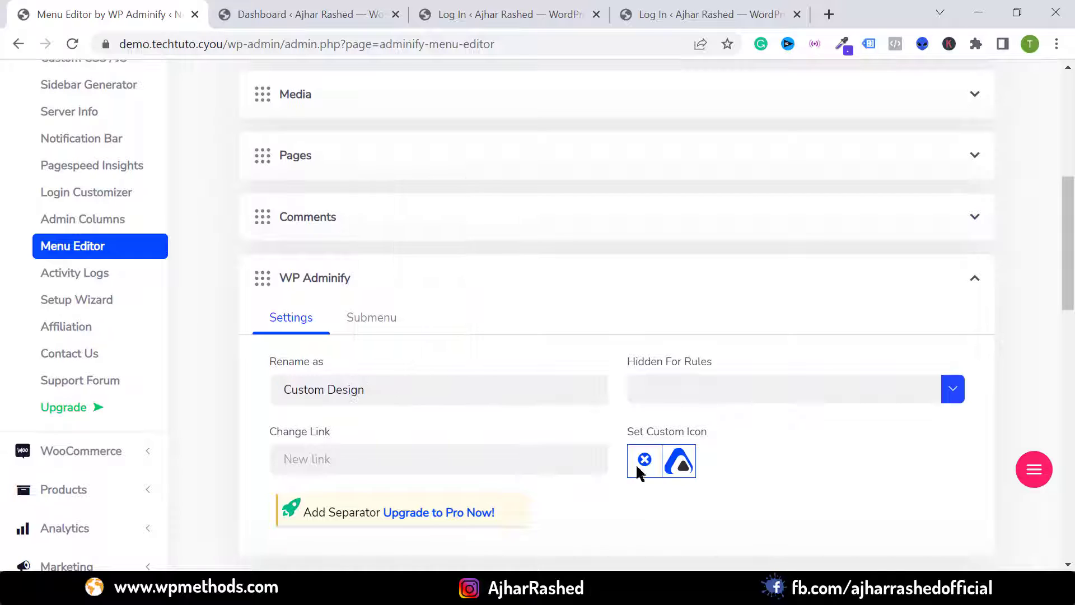
Step: Give WP Adminify the Settings gear icon found by searching 'sett'
{"action": "left_click", "coordinate": [679, 462]}
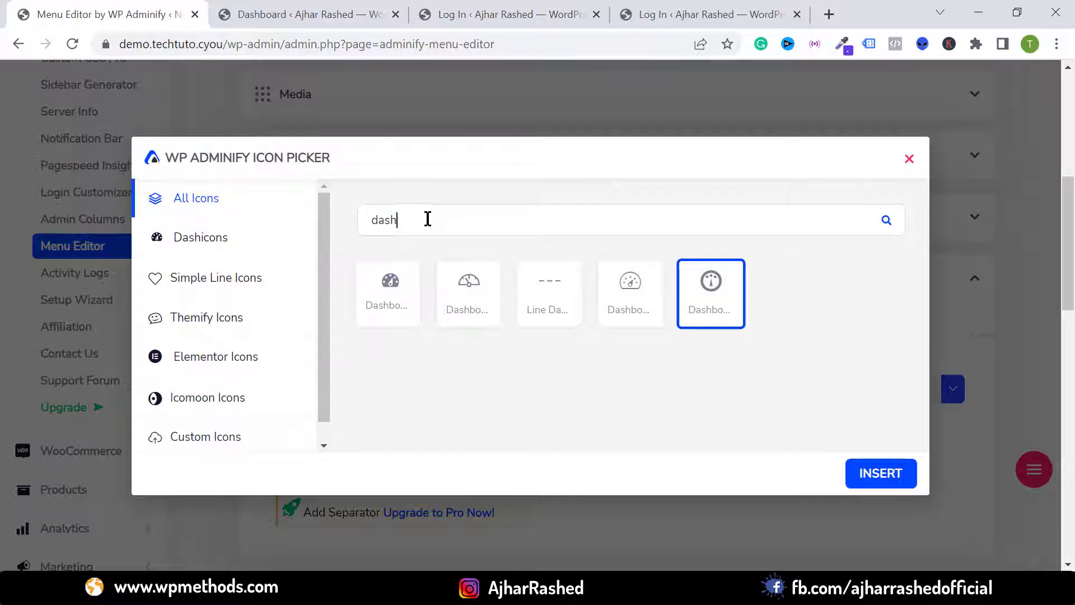
{"action": "type", "text": "sett"}
{"action": "left_click", "coordinate": [548, 300]}
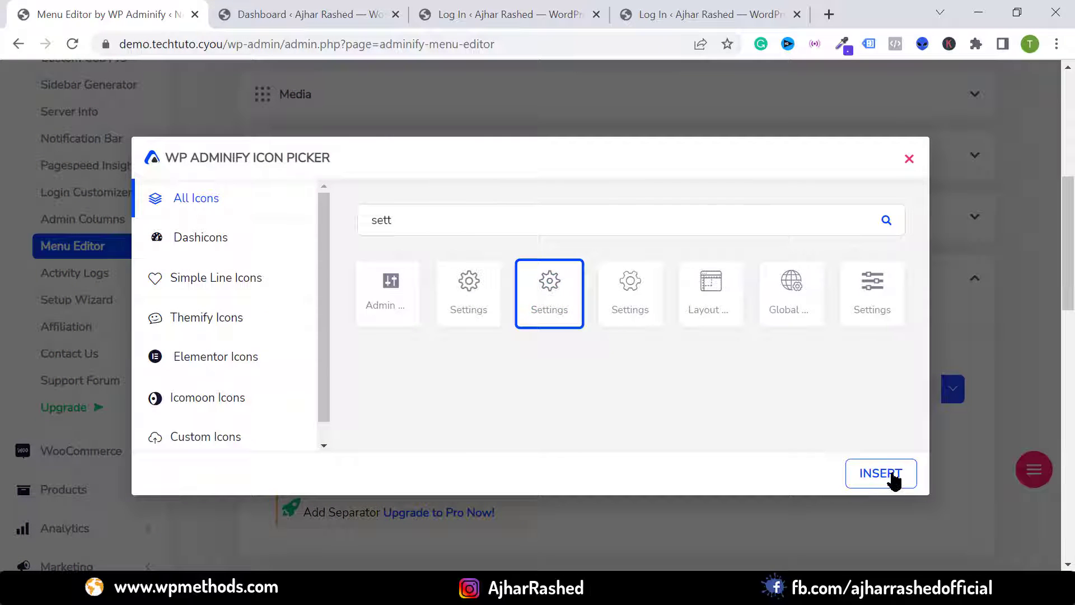
{"action": "left_click", "coordinate": [891, 478]}
{"action": "scroll", "coordinate": [536, 415], "scroll_direction": "down", "scroll_amount": 5}
{"action": "scroll", "coordinate": [53, 398], "scroll_direction": "up", "scroll_amount": 2}
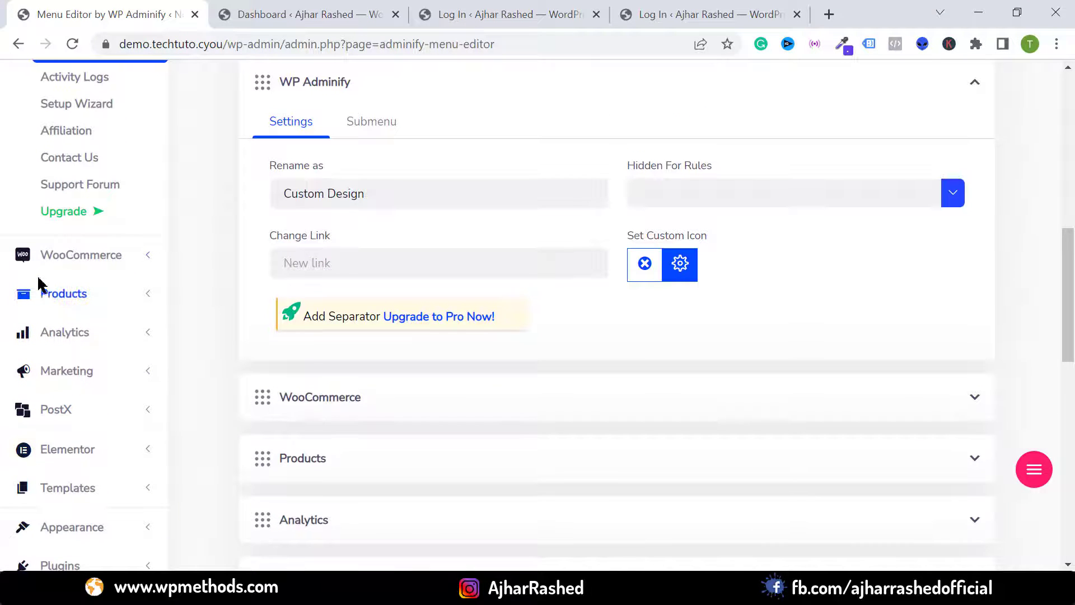
{"action": "scroll", "coordinate": [372, 343], "scroll_direction": "up", "scroll_amount": 1}
{"action": "scroll", "coordinate": [459, 280], "scroll_direction": "down", "scroll_amount": 3}
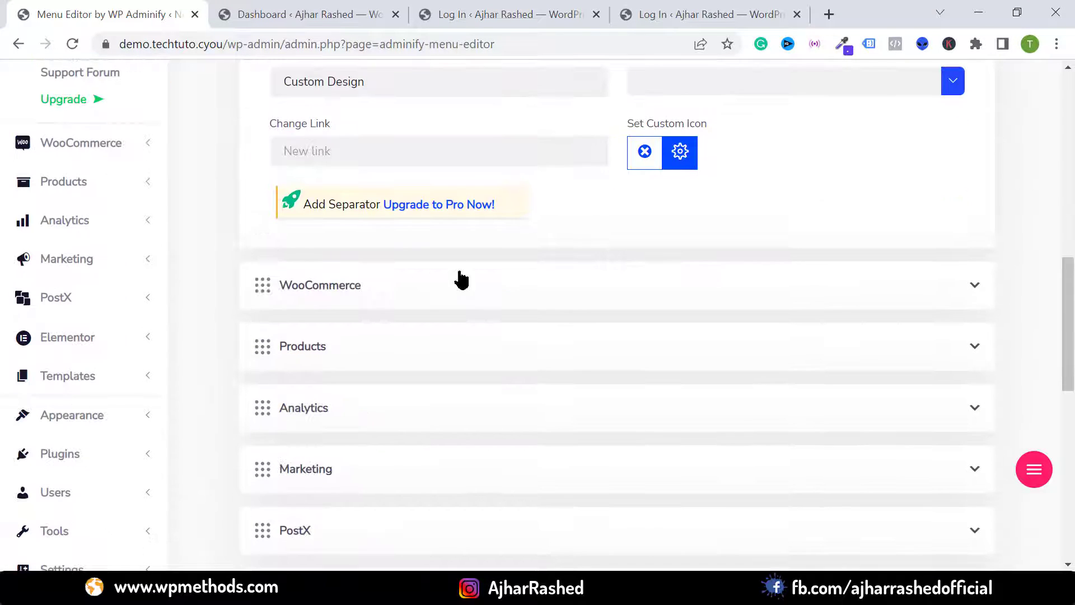
{"action": "left_click", "coordinate": [524, 307]}
{"action": "scroll", "coordinate": [392, 302], "scroll_direction": "up", "scroll_amount": 3}
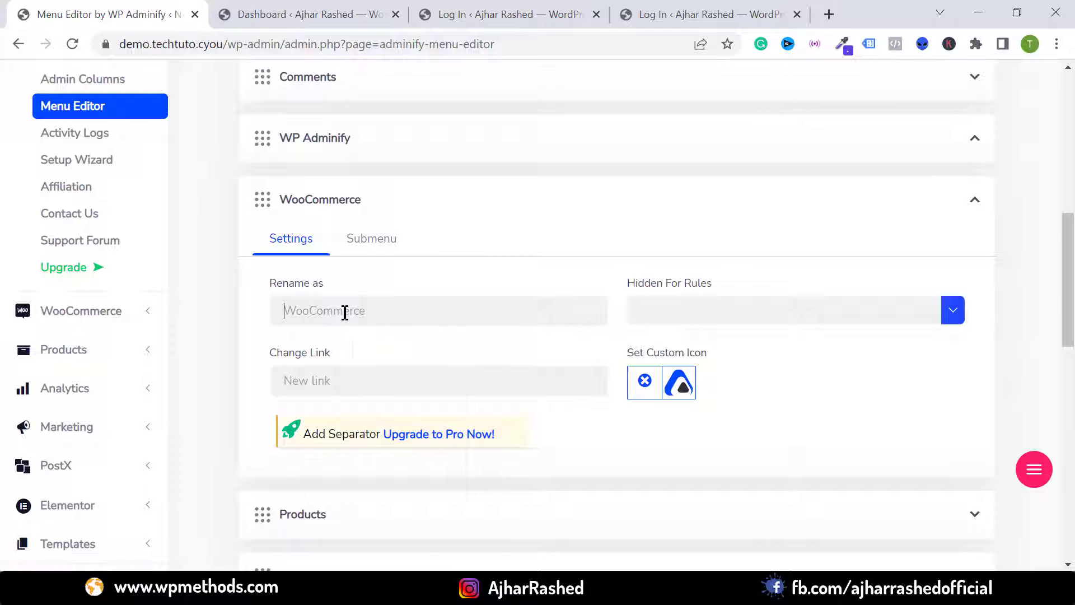
Step: Rename WooCommerce to 'Ecommerce' and give it the Store icon
{"action": "left_click", "coordinate": [345, 312]}
{"action": "type", "text": "Ecommerce"}
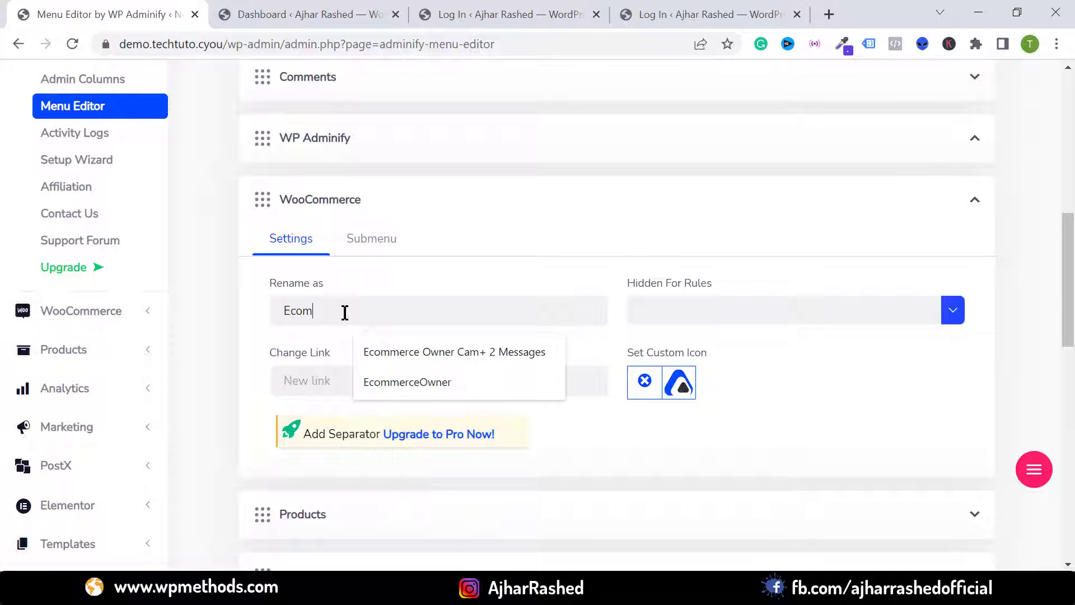
{"action": "left_click", "coordinate": [680, 386]}
{"action": "double_click", "coordinate": [387, 221]}
{"action": "type", "text": "sto"}
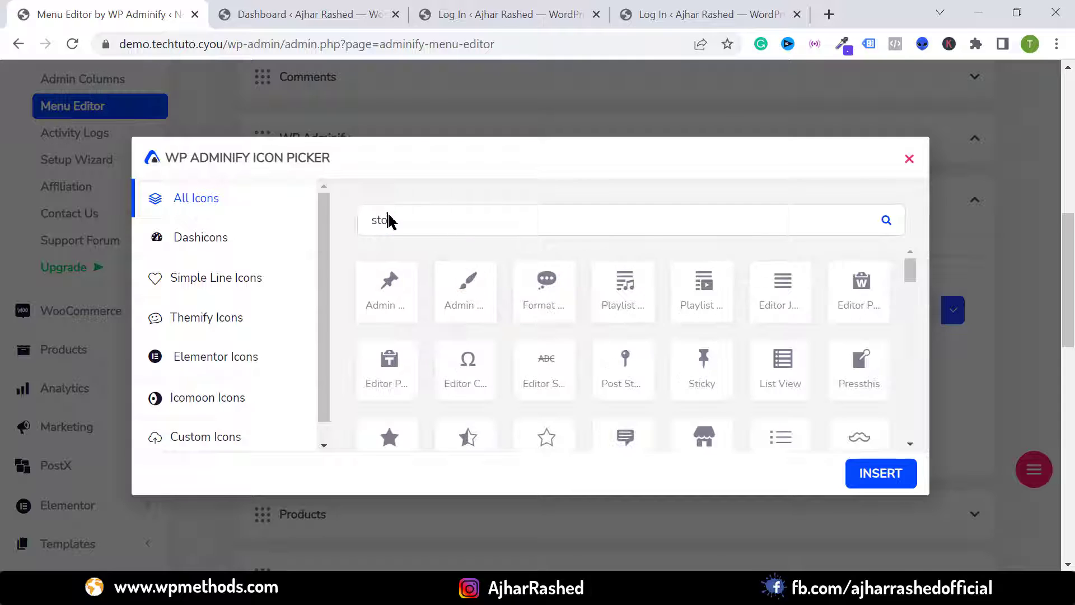
{"action": "type", "text": "re"}
{"action": "left_click", "coordinate": [381, 291]}
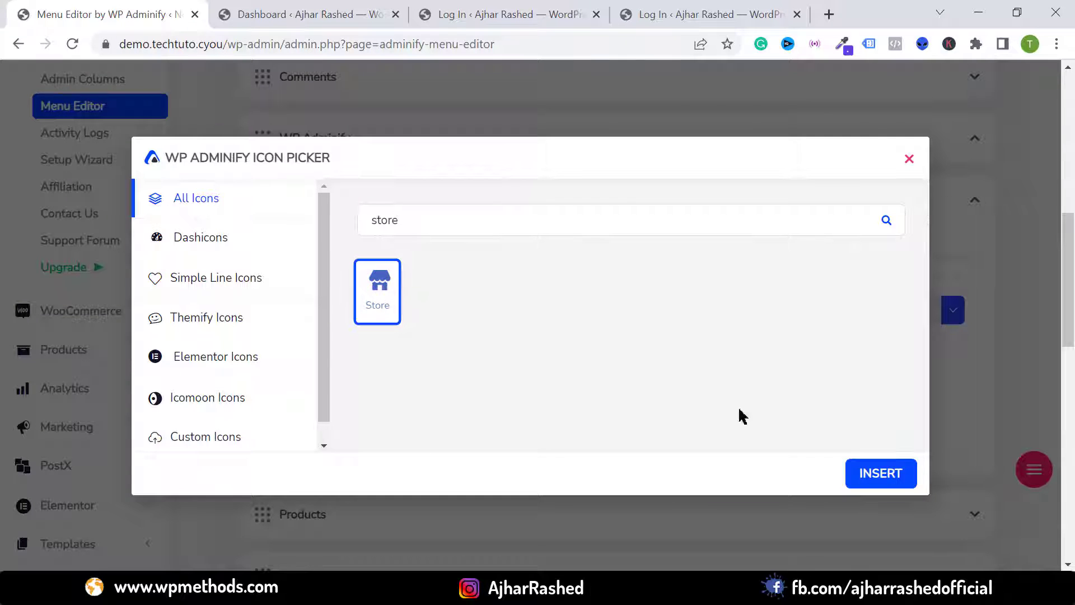
{"action": "left_click", "coordinate": [891, 473]}
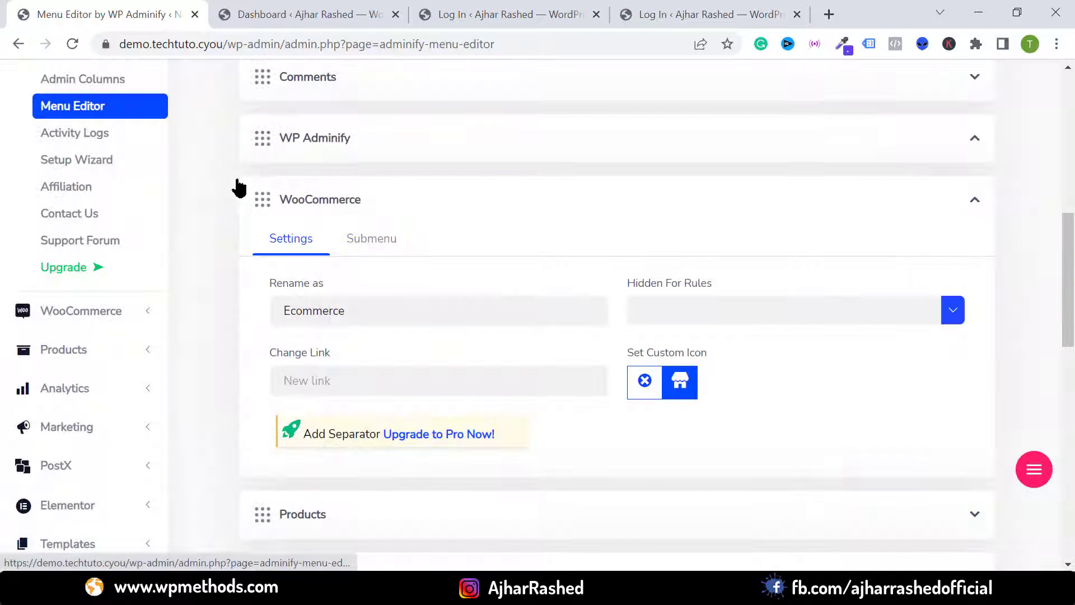
Step: Review the edited menu items and save the Menu Editor changes
{"action": "scroll", "coordinate": [11, 312], "scroll_direction": "up", "scroll_amount": 1}
{"action": "scroll", "coordinate": [76, 359], "scroll_direction": "down", "scroll_amount": 3}
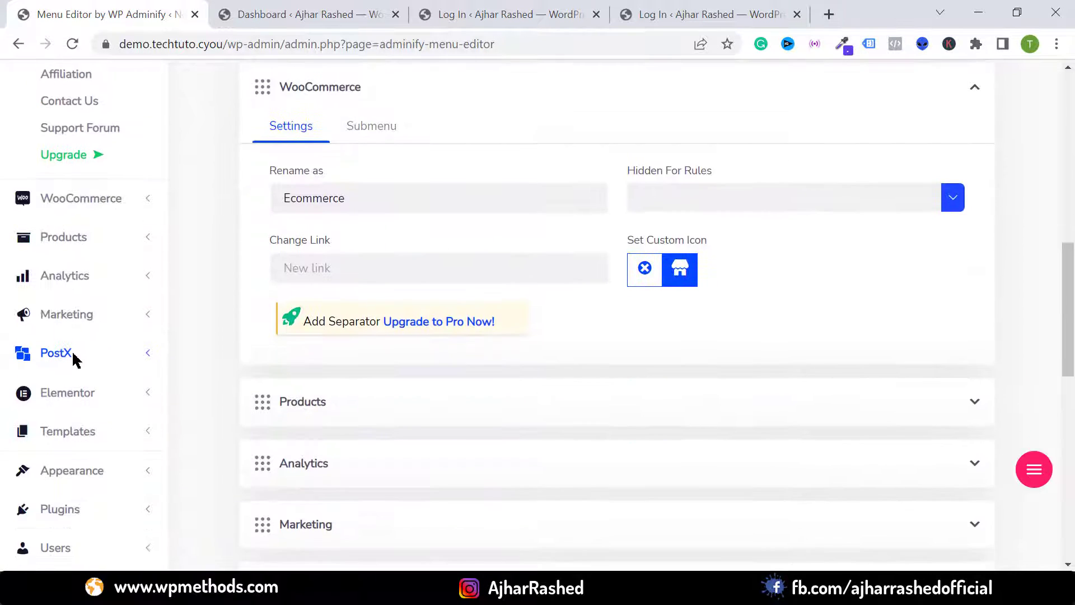
{"action": "scroll", "coordinate": [187, 341], "scroll_direction": "down", "scroll_amount": 6}
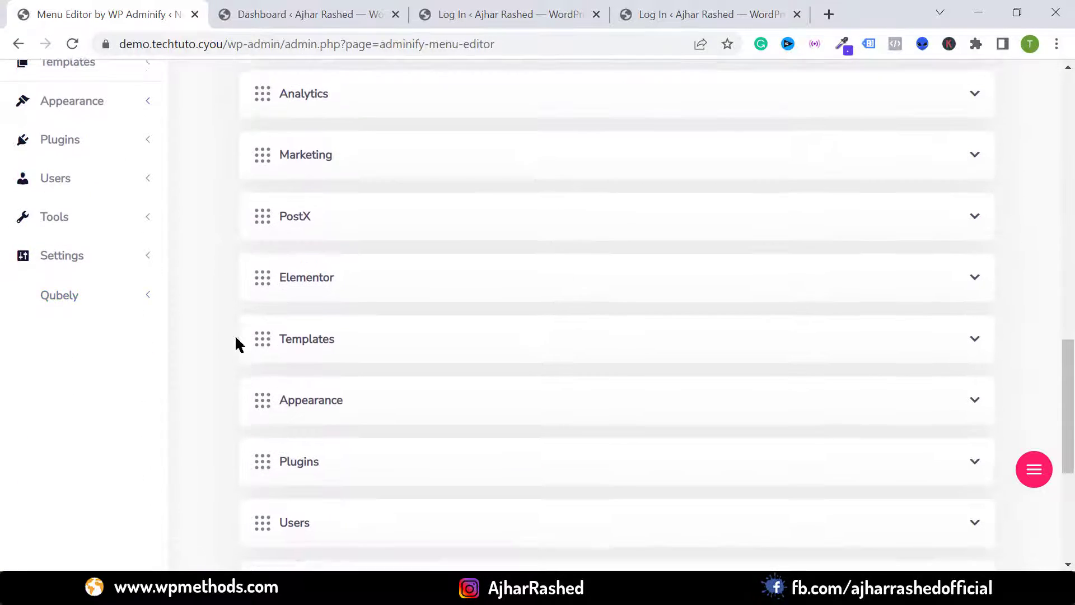
{"action": "scroll", "coordinate": [493, 401], "scroll_direction": "down", "scroll_amount": 5}
{"action": "scroll", "coordinate": [1009, 440], "scroll_direction": "up", "scroll_amount": 7}
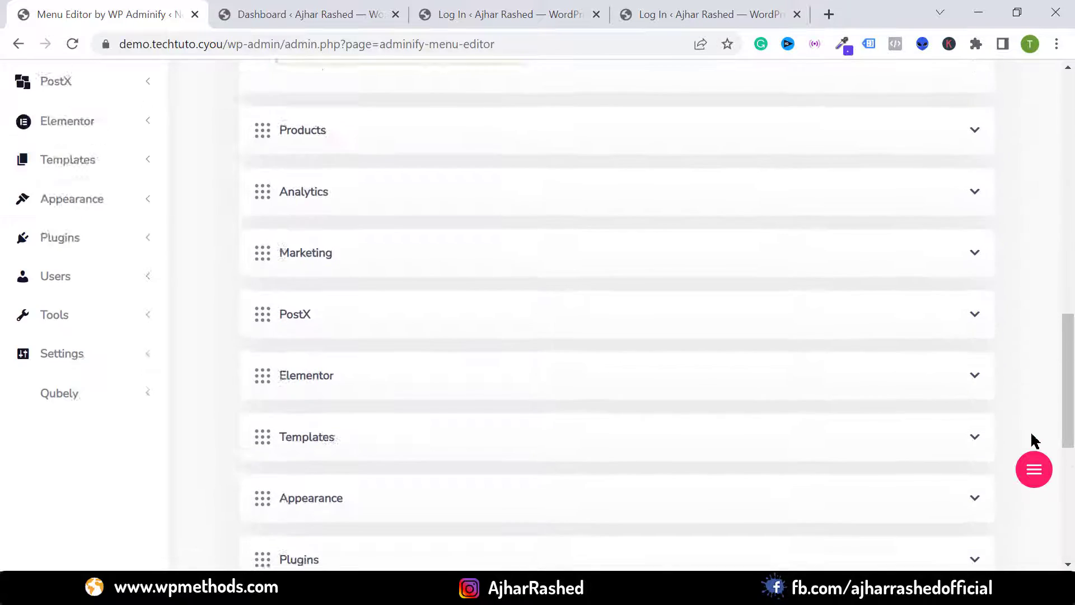
{"action": "scroll", "coordinate": [974, 271], "scroll_direction": "up", "scroll_amount": 12}
{"action": "left_click", "coordinate": [927, 195]}
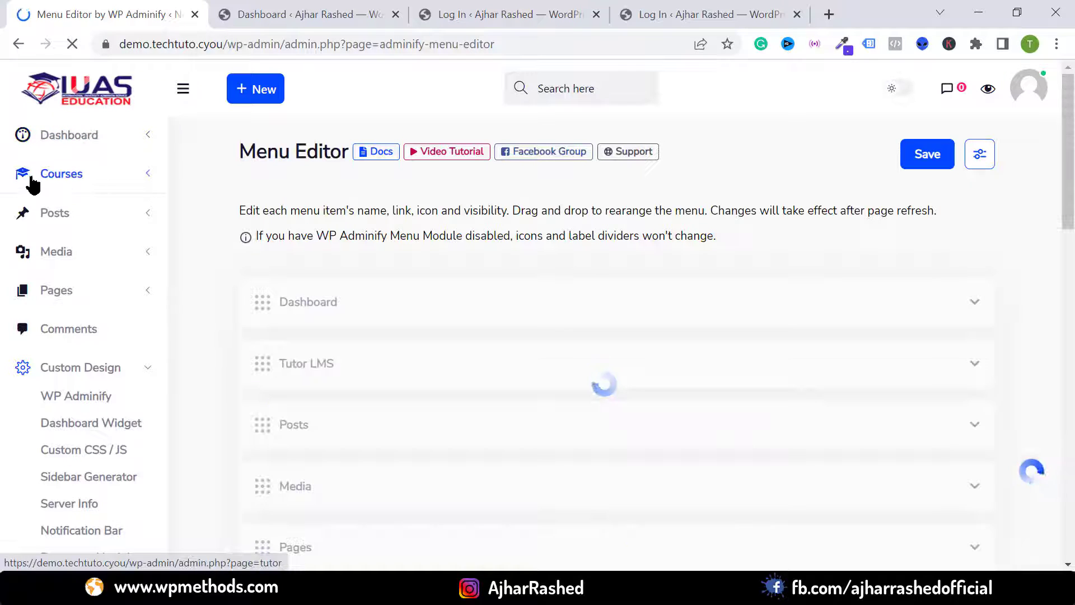
Step: View the empty Courses list, then open Custom Design > Dashboard Widget
{"action": "left_click", "coordinate": [84, 178]}
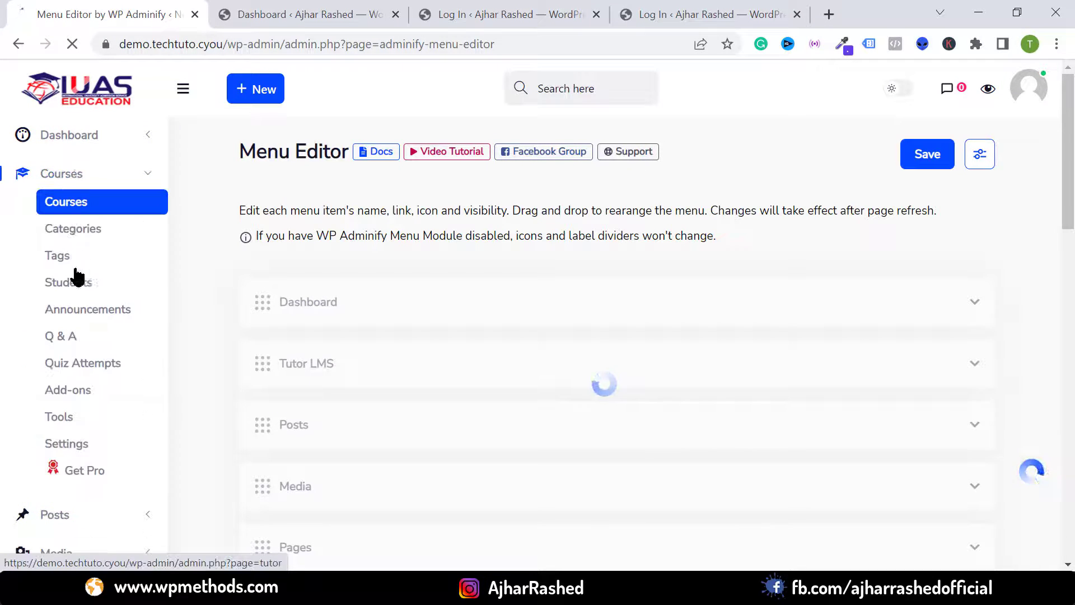
{"action": "scroll", "coordinate": [372, 319], "scroll_direction": "down", "scroll_amount": 8}
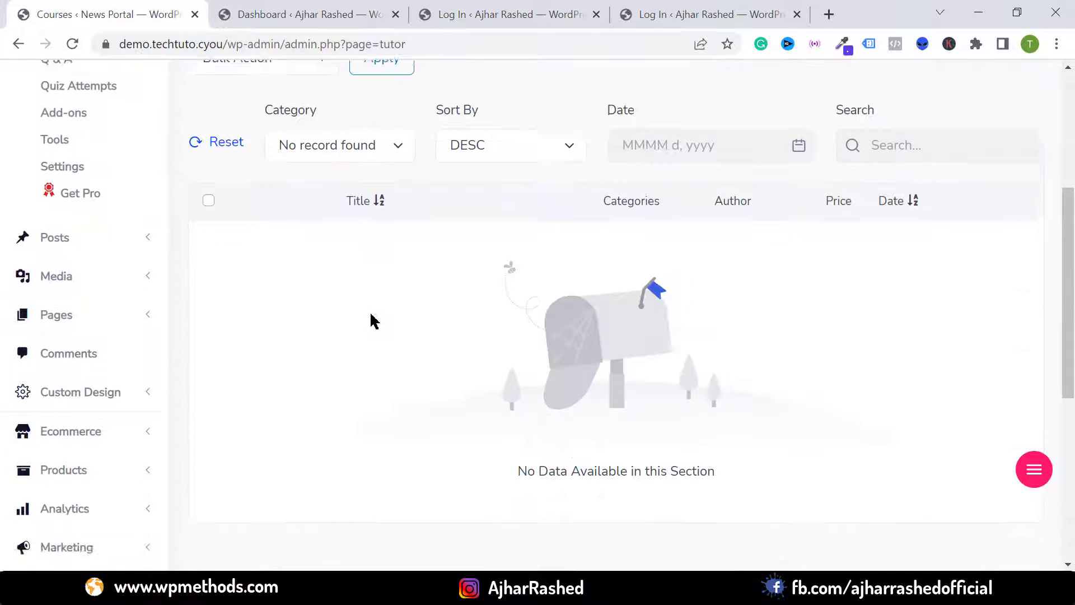
{"action": "scroll", "coordinate": [76, 176], "scroll_direction": "up", "scroll_amount": 1}
{"action": "left_click", "coordinate": [76, 176]}
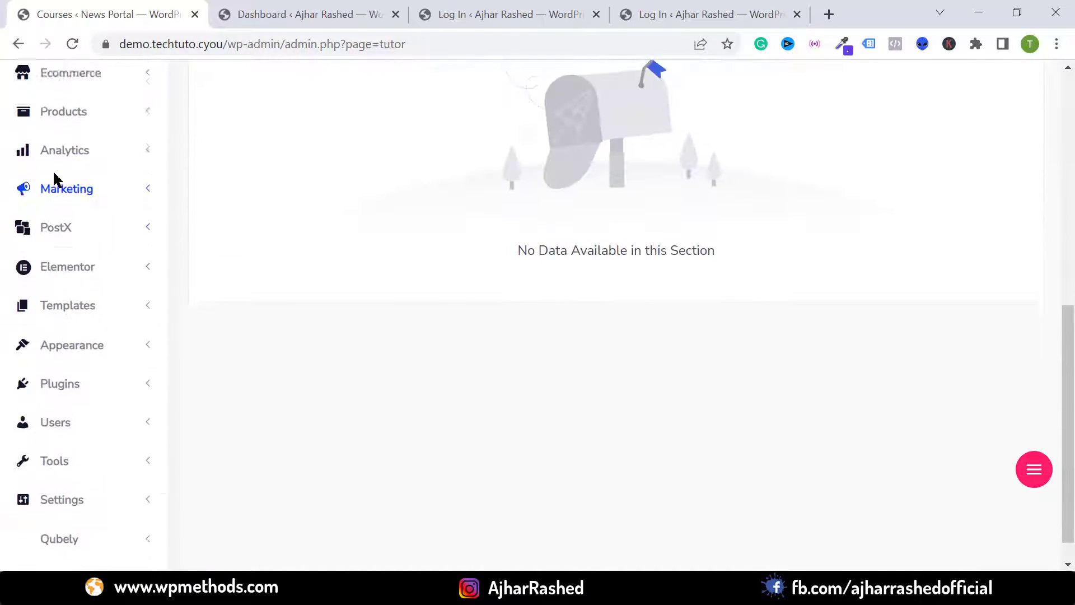
{"action": "scroll", "coordinate": [109, 257], "scroll_direction": "up", "scroll_amount": 10}
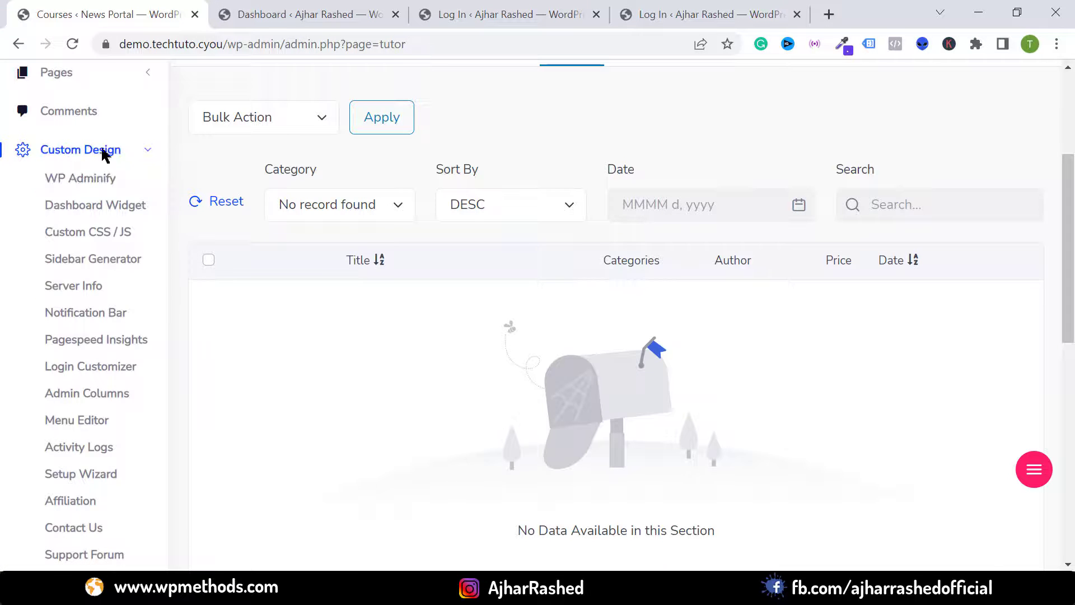
{"action": "left_click", "coordinate": [73, 205]}
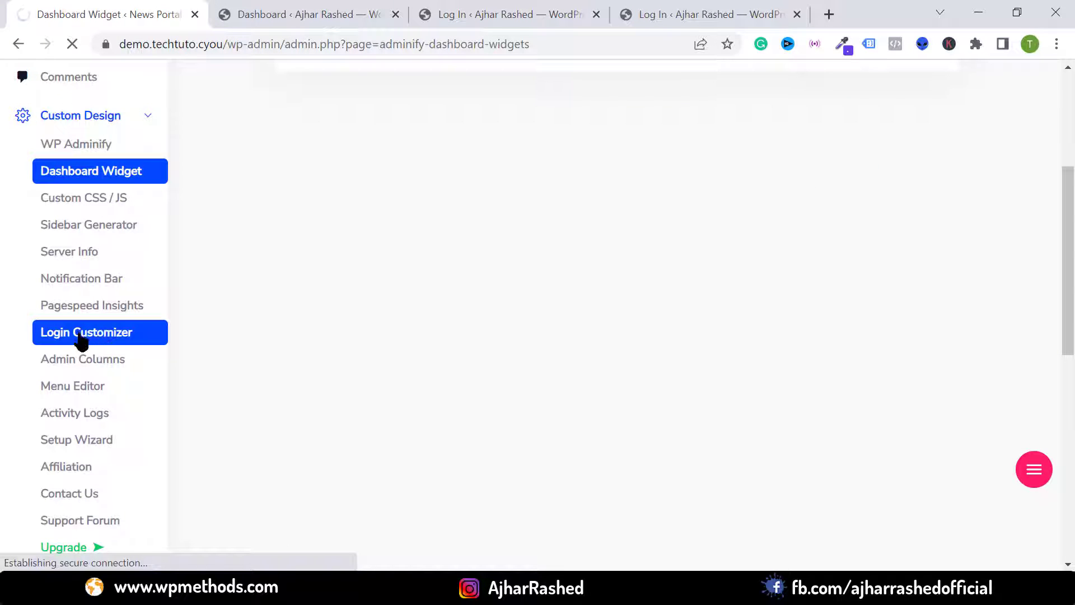
Step: In Login Customizer Templates, try blue, pink wave and diagonal designs, then apply purple gradient
{"action": "left_click", "coordinate": [81, 336]}
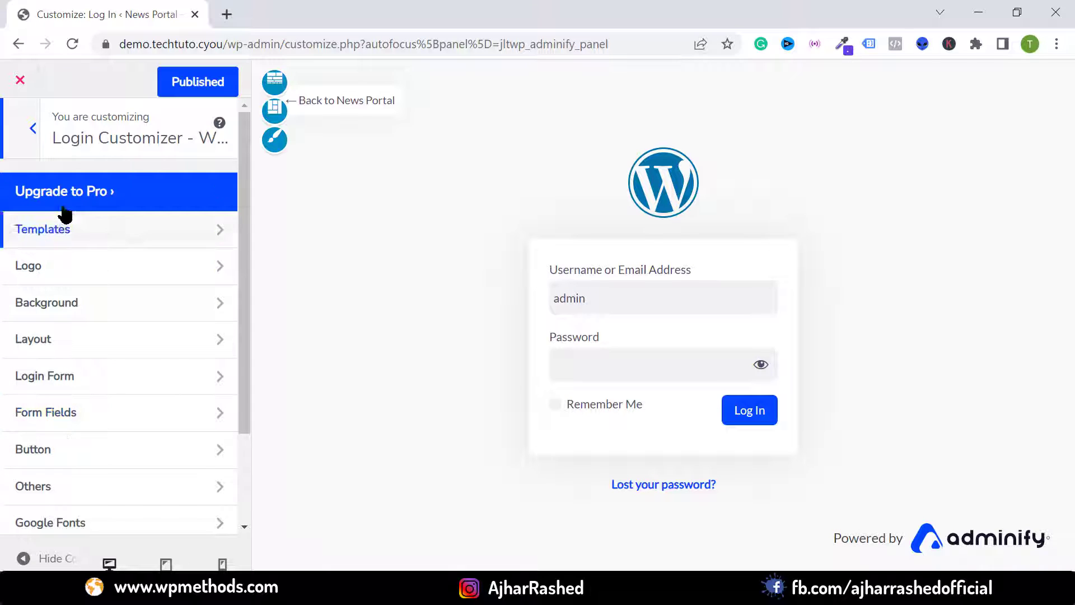
{"action": "left_click", "coordinate": [98, 238]}
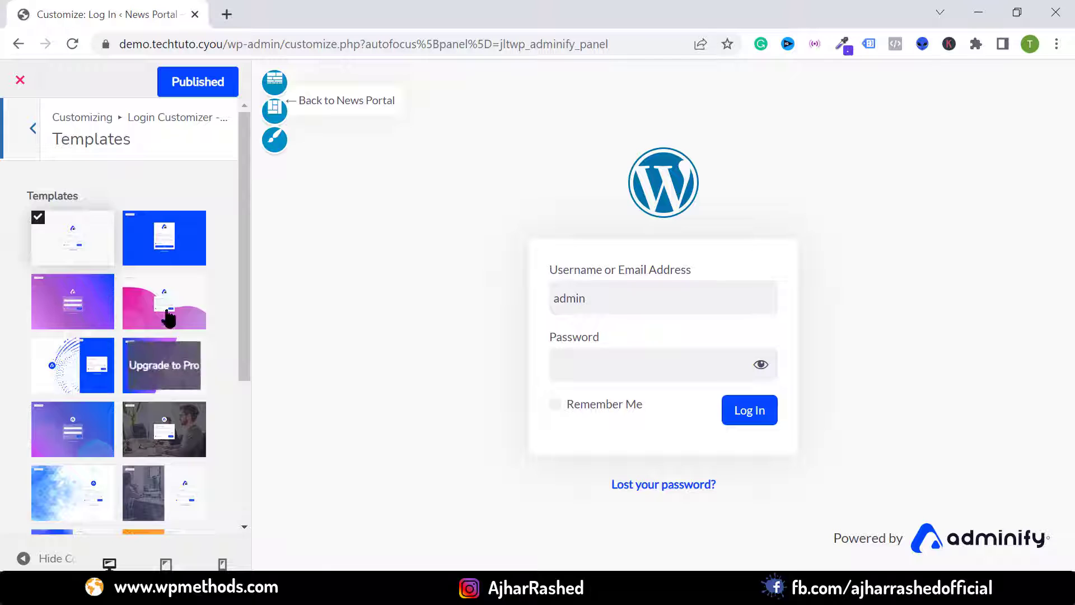
{"action": "left_click", "coordinate": [163, 241]}
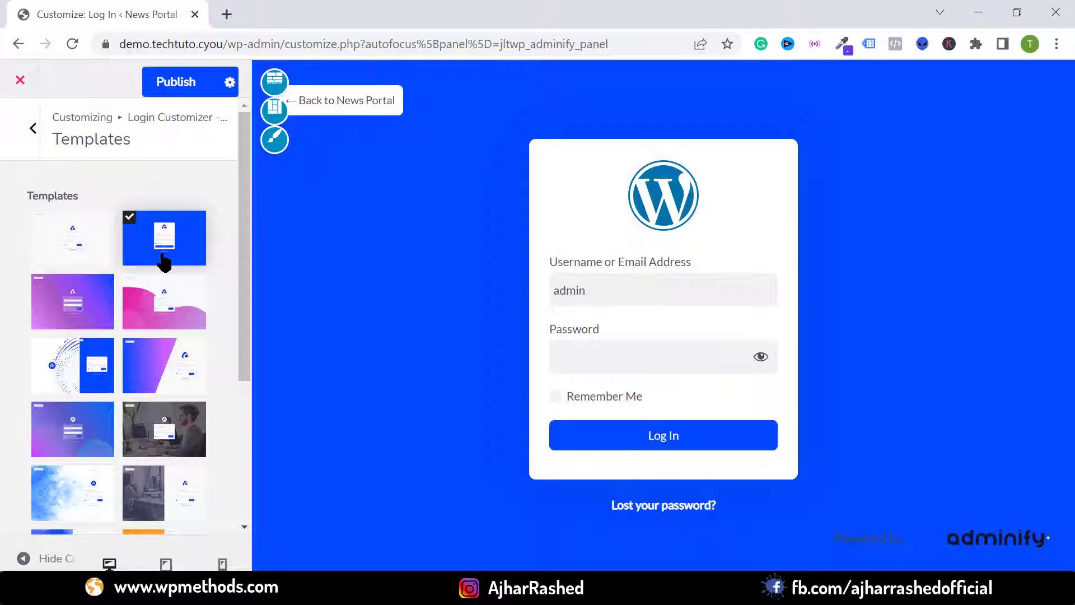
{"action": "left_click", "coordinate": [157, 315]}
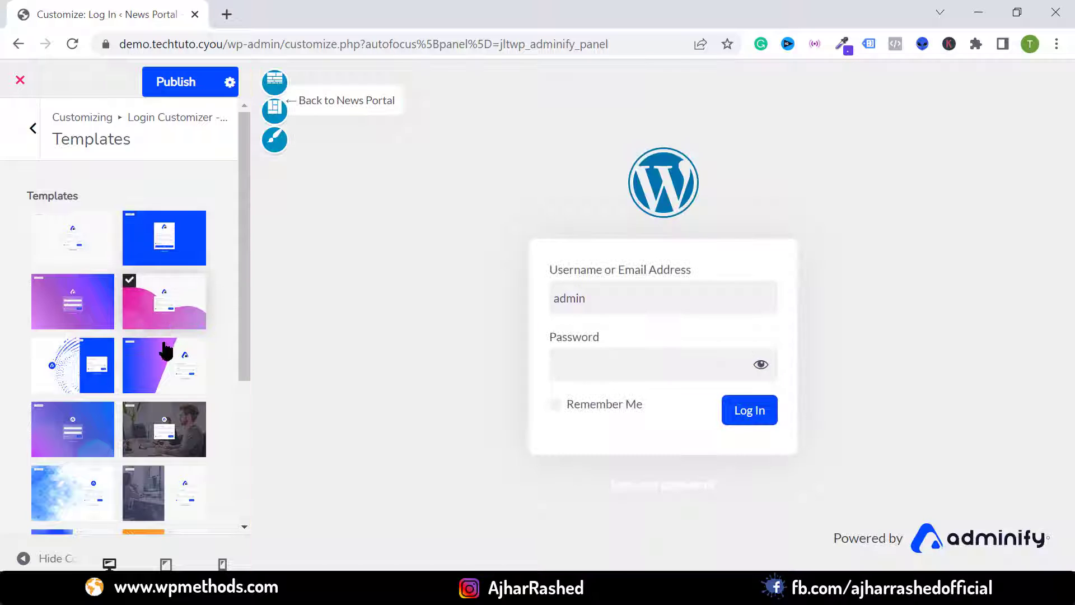
{"action": "left_click", "coordinate": [158, 367]}
{"action": "left_click", "coordinate": [396, 15]}
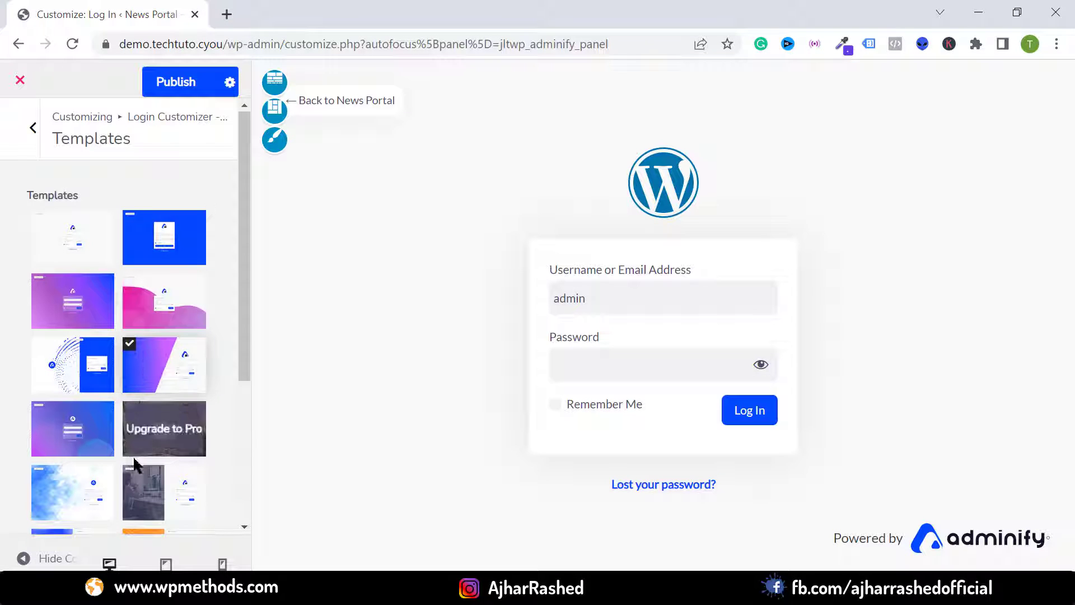
{"action": "scroll", "coordinate": [139, 465], "scroll_direction": "down", "scroll_amount": 2}
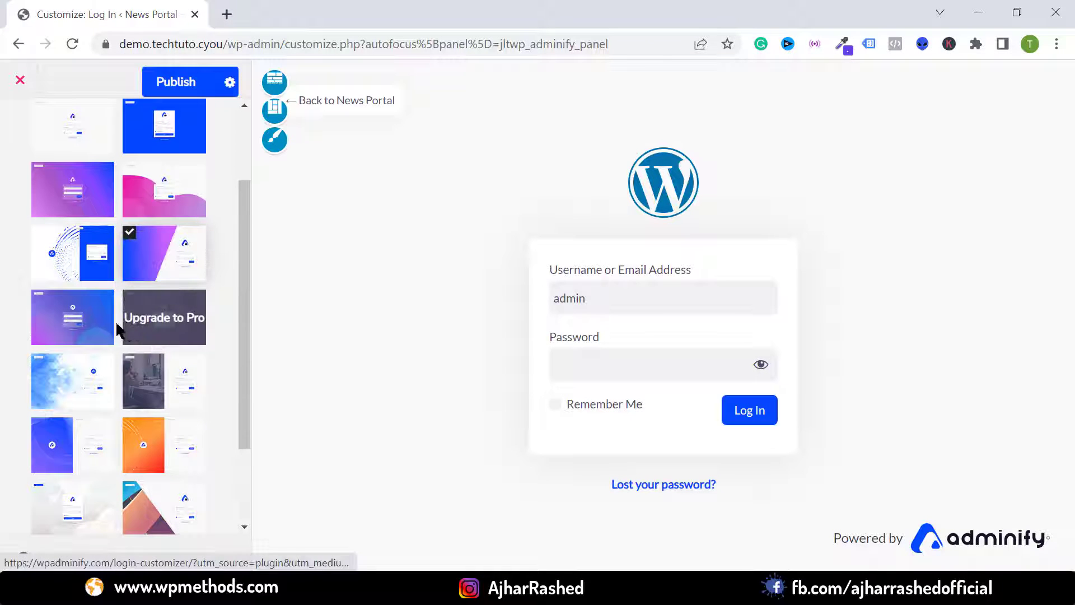
{"action": "left_click", "coordinate": [59, 214]}
{"action": "scroll", "coordinate": [146, 319], "scroll_direction": "down", "scroll_amount": 3}
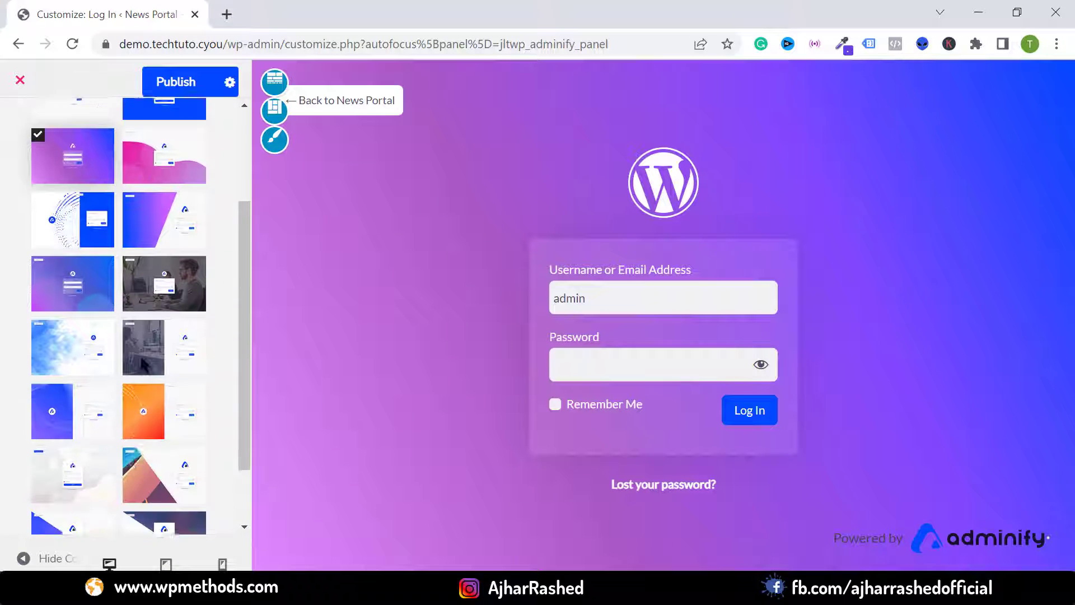
{"action": "scroll", "coordinate": [132, 387], "scroll_direction": "up", "scroll_amount": 3}
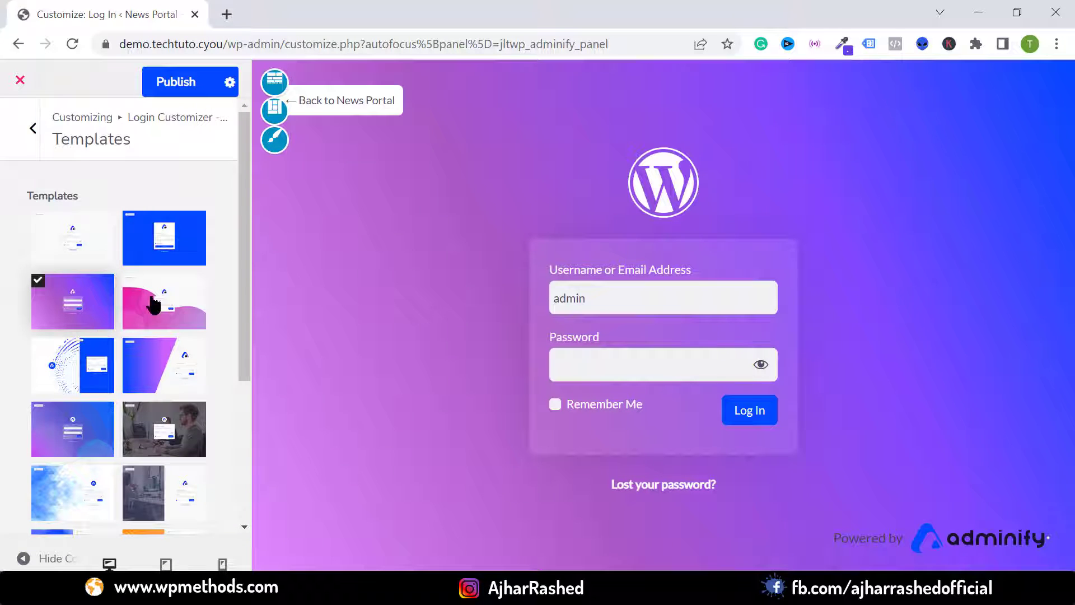
{"action": "left_click", "coordinate": [30, 156]}
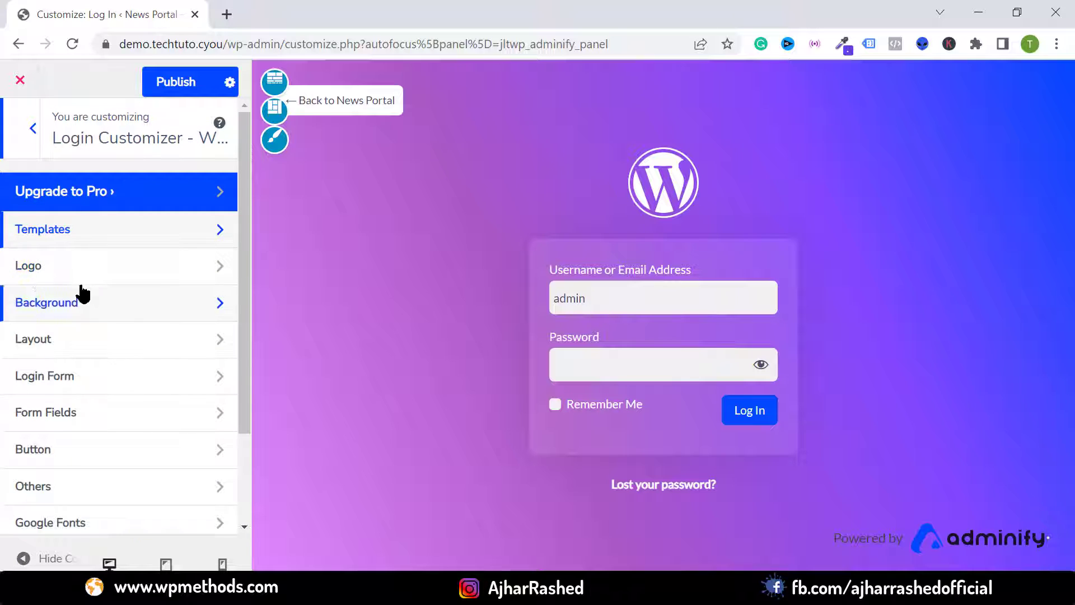
Step: Open the login Logo settings and switch Logo Type to Text
{"action": "left_click", "coordinate": [36, 269]}
{"action": "scroll", "coordinate": [106, 264], "scroll_direction": "down", "scroll_amount": 1}
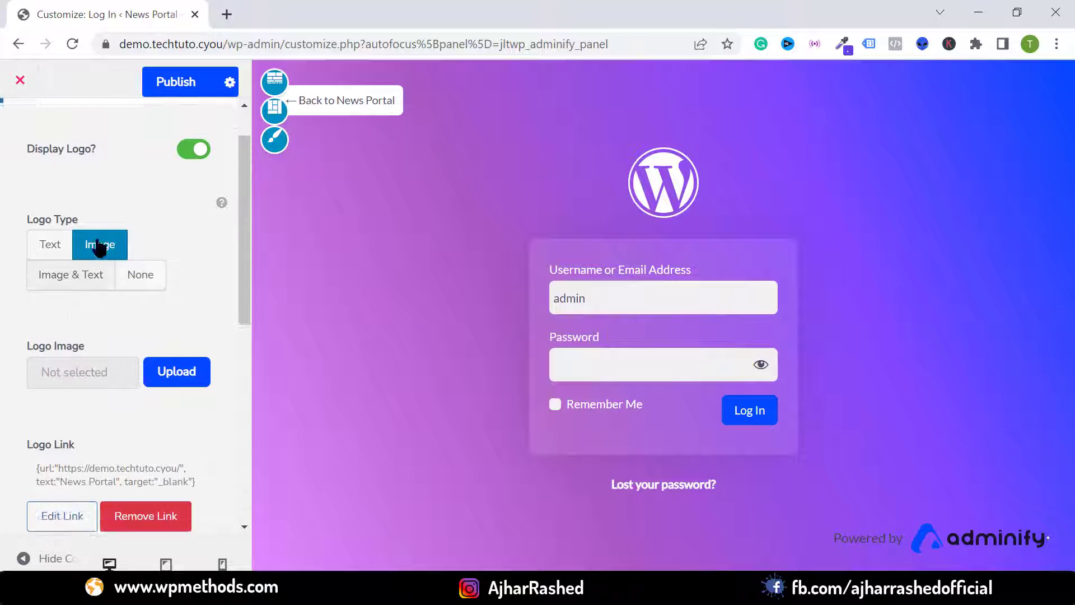
{"action": "scroll", "coordinate": [238, 297], "scroll_direction": "down", "scroll_amount": 1}
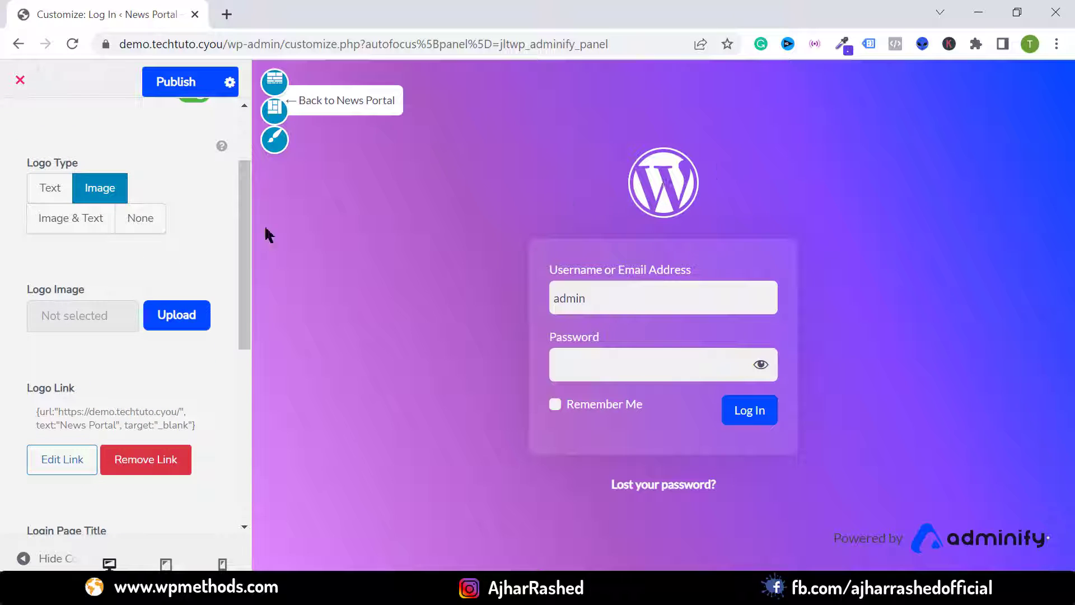
{"action": "scroll", "coordinate": [88, 276], "scroll_direction": "up", "scroll_amount": 2}
{"action": "scroll", "coordinate": [67, 278], "scroll_direction": "down", "scroll_amount": 1}
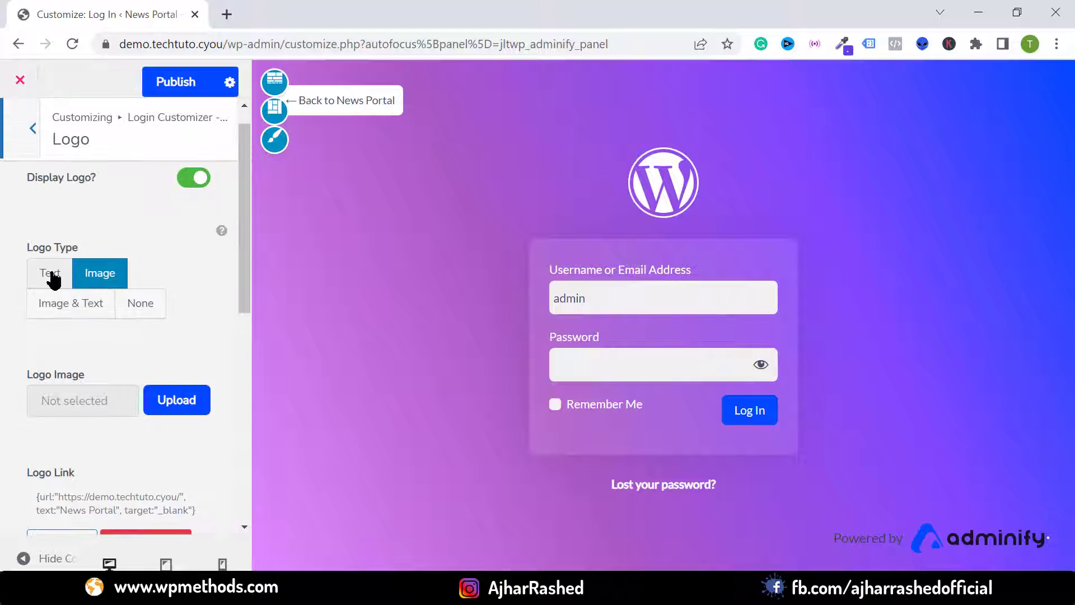
{"action": "left_click", "coordinate": [51, 273]}
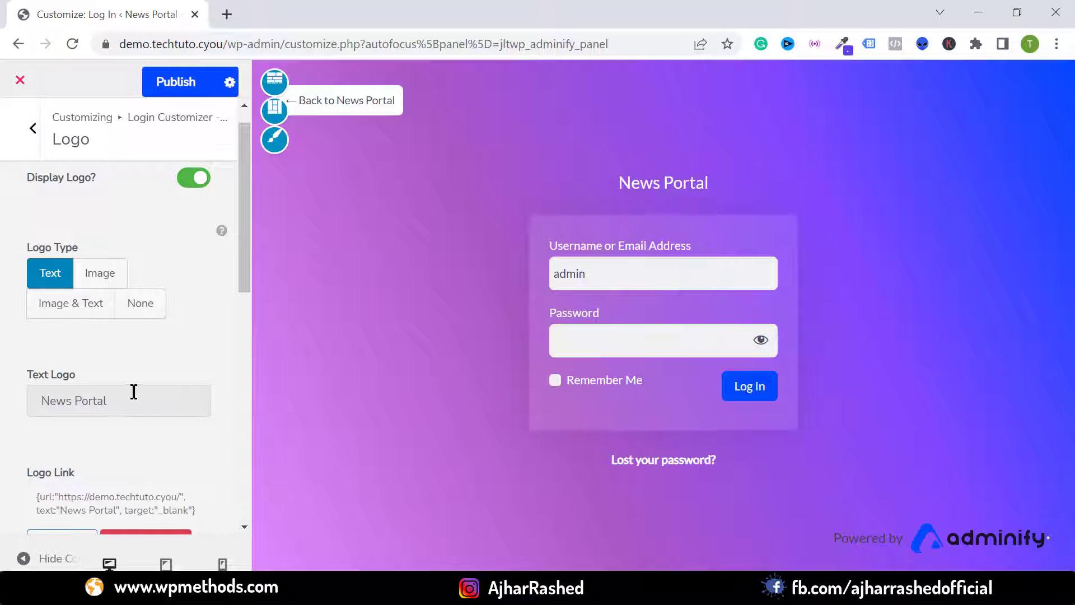
Step: Replace the News Portal text logo with the owner's name, then revert Logo Type to Image
{"action": "left_click_drag", "start_coordinate": [134, 392], "coordinate": [42, 404]}
{"action": "key", "text": "BackSpace"}
{"action": "type", "text": "AjharulIsl"}
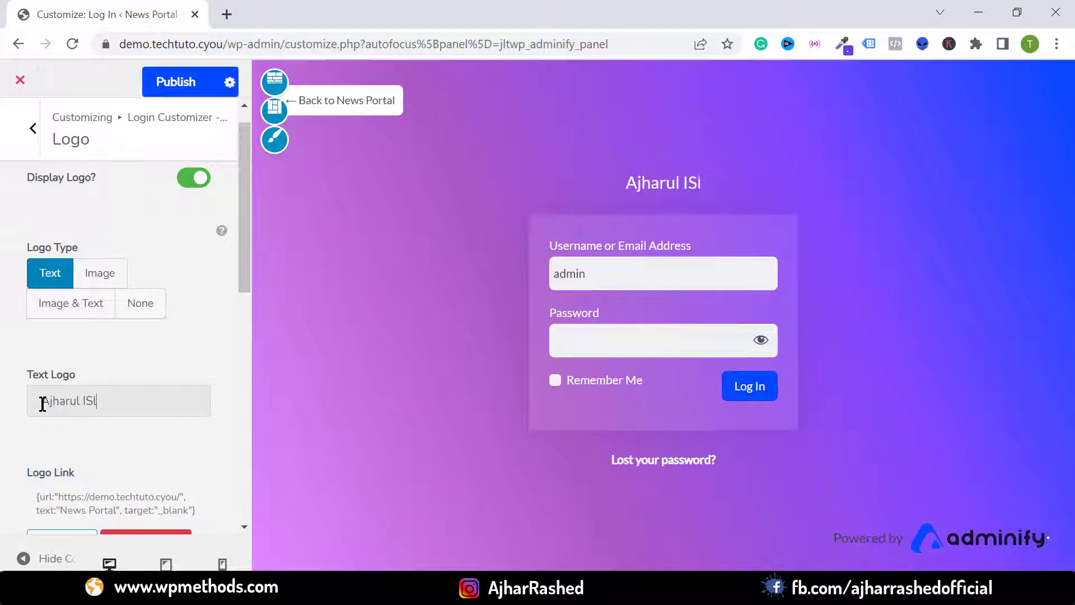
{"action": "key", "text": "BackSpace"}
{"action": "key", "text": "BackSpace"}
{"action": "key", "text": "BackSpace"}
{"action": "key", "text": "BackSpace"}
{"action": "key", "text": "BackSpace"}
{"action": "key", "text": "BackSpace"}
{"action": "type", "text": "Rashed"}
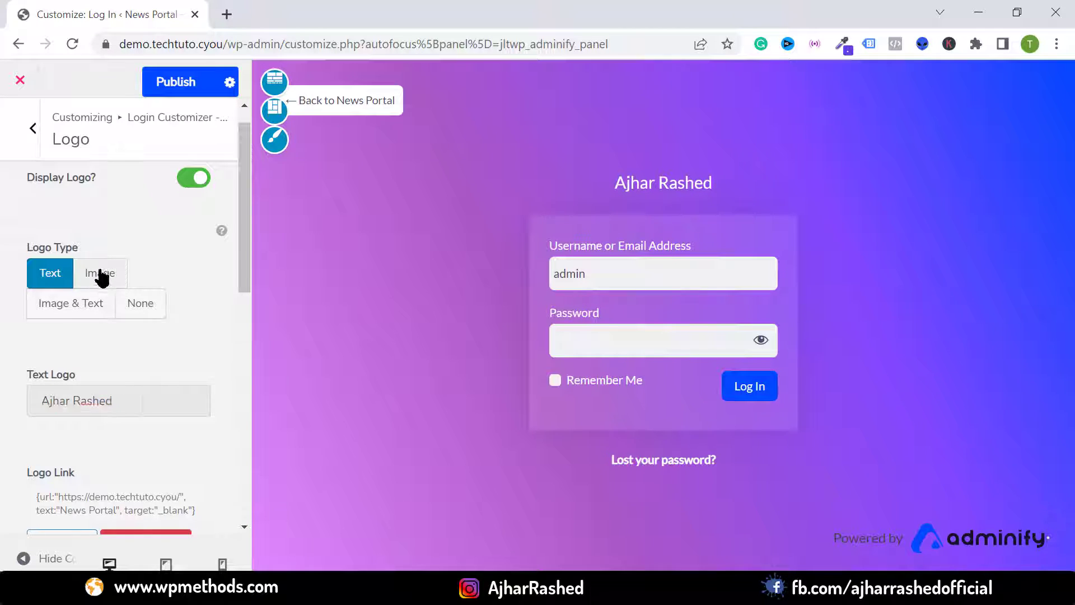
{"action": "left_click", "coordinate": [101, 274]}
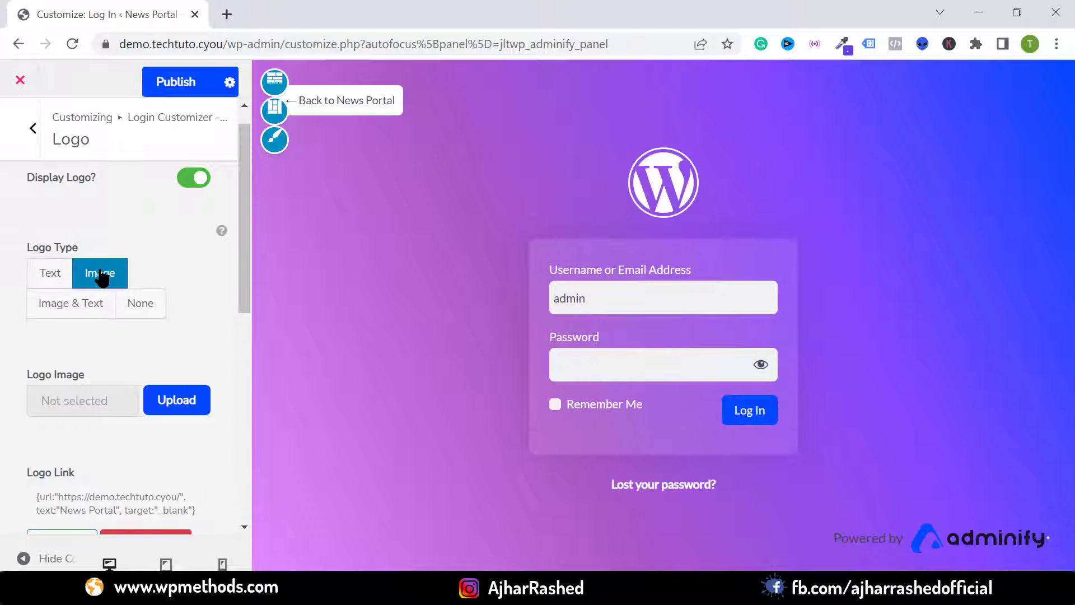
Step: Set the white IUAS logo from the media library as the login logo
{"action": "left_click", "coordinate": [175, 401]}
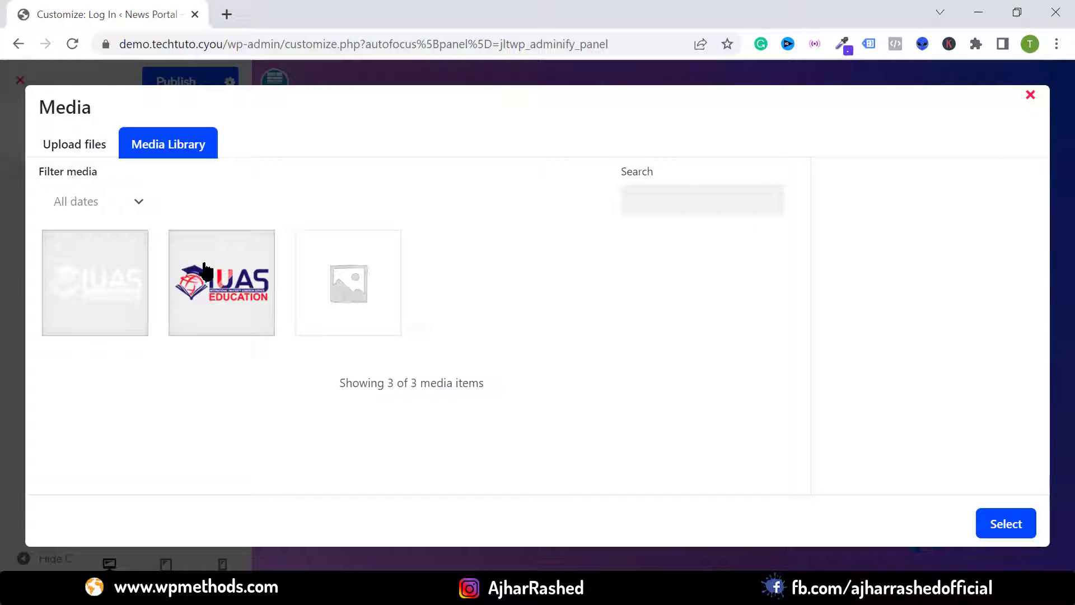
{"action": "left_click", "coordinate": [101, 288]}
{"action": "left_click", "coordinate": [1004, 529]}
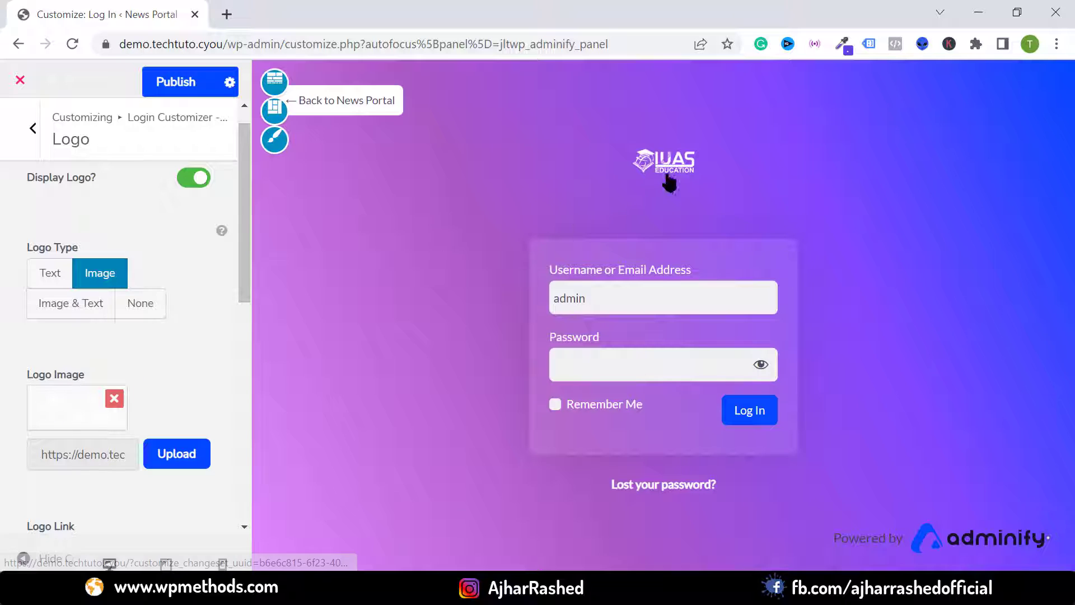
Step: Size the logo to 200 × 50 px, then go back to the customizer sections
{"action": "scroll", "coordinate": [49, 412], "scroll_direction": "down", "scroll_amount": 2}
{"action": "scroll", "coordinate": [67, 392], "scroll_direction": "down", "scroll_amount": 2}
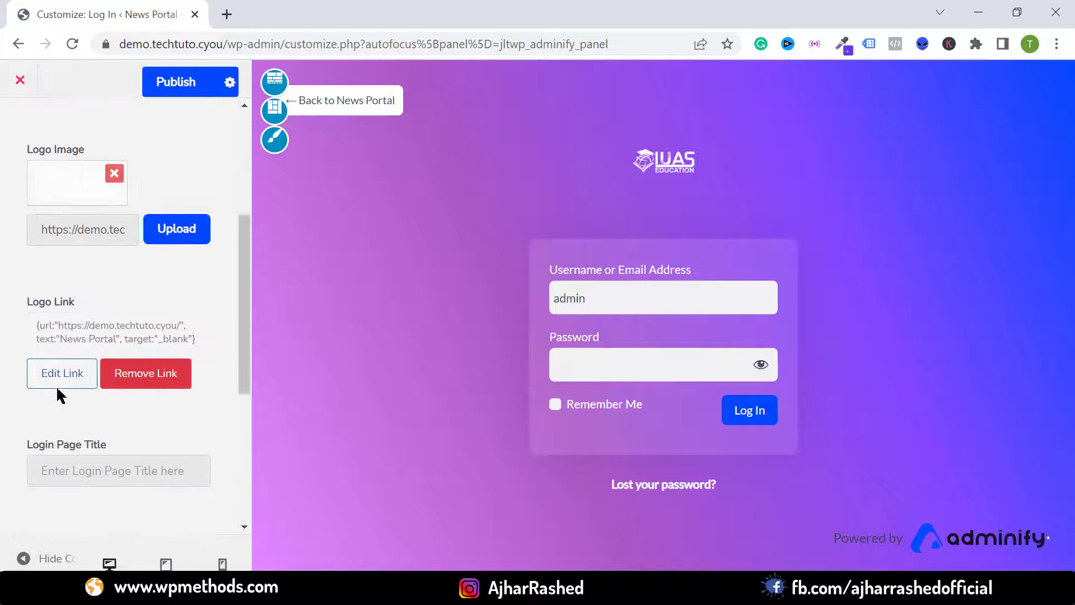
{"action": "scroll", "coordinate": [84, 308], "scroll_direction": "down", "scroll_amount": 4}
{"action": "scroll", "coordinate": [84, 336], "scroll_direction": "down", "scroll_amount": 1}
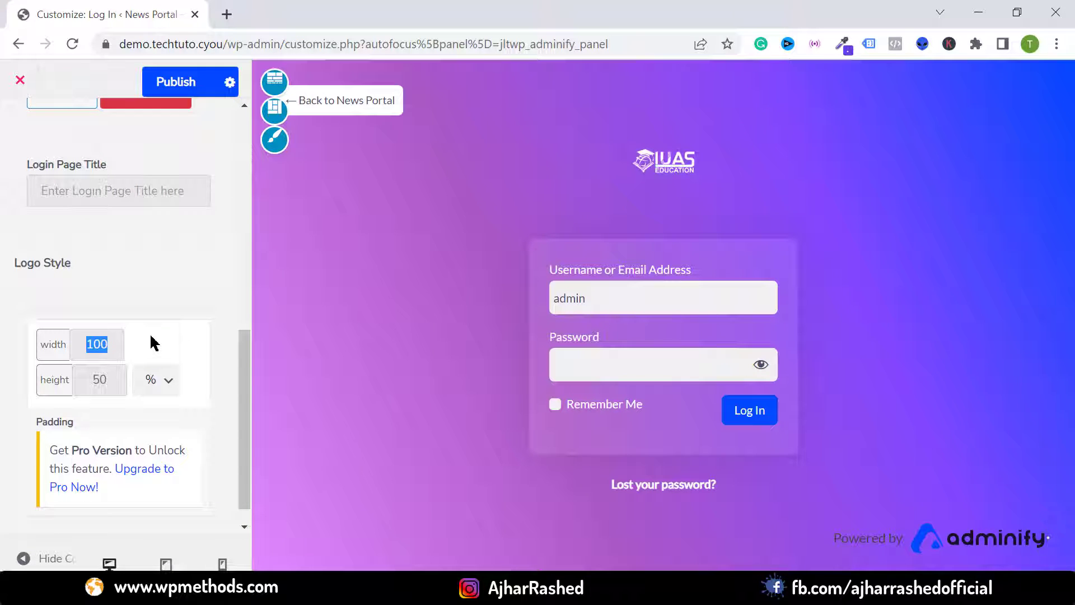
{"action": "type", "text": "00"}
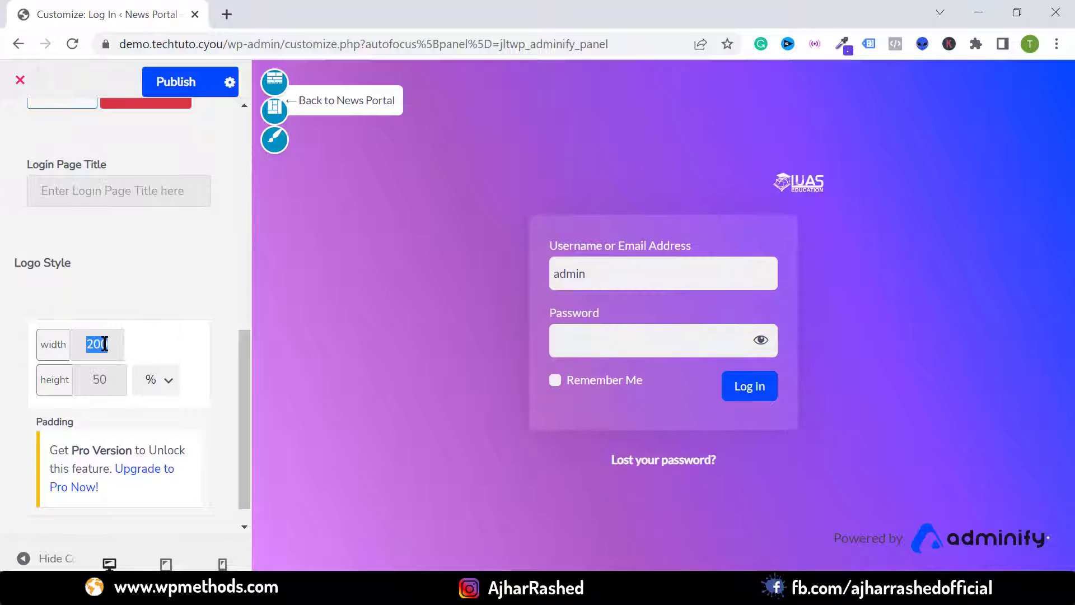
{"action": "left_click", "coordinate": [157, 380]}
{"action": "left_click", "coordinate": [157, 399]}
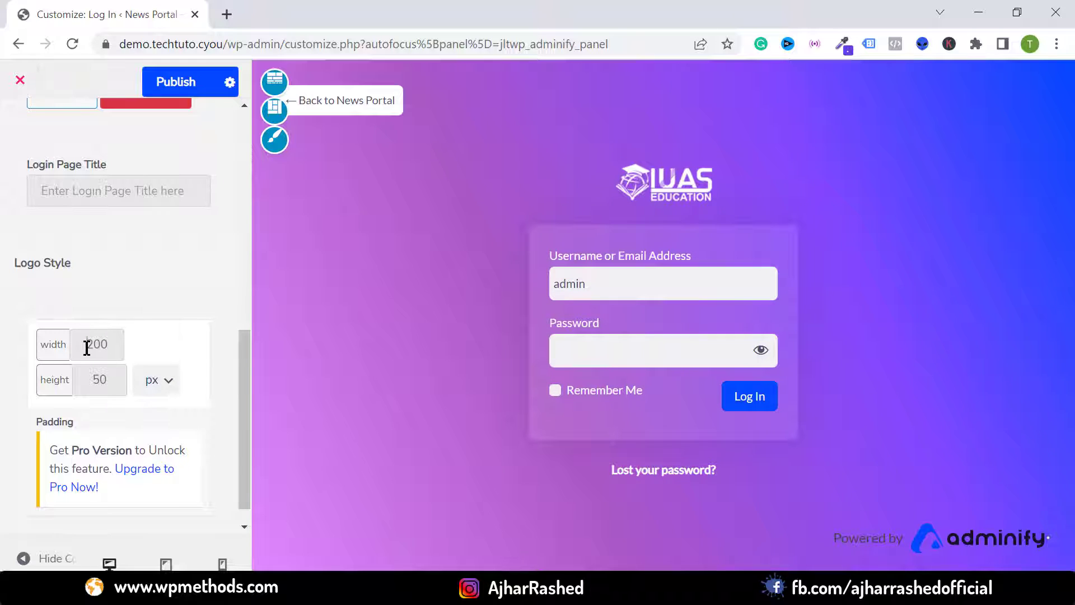
{"action": "scroll", "coordinate": [206, 422], "scroll_direction": "up", "scroll_amount": 4}
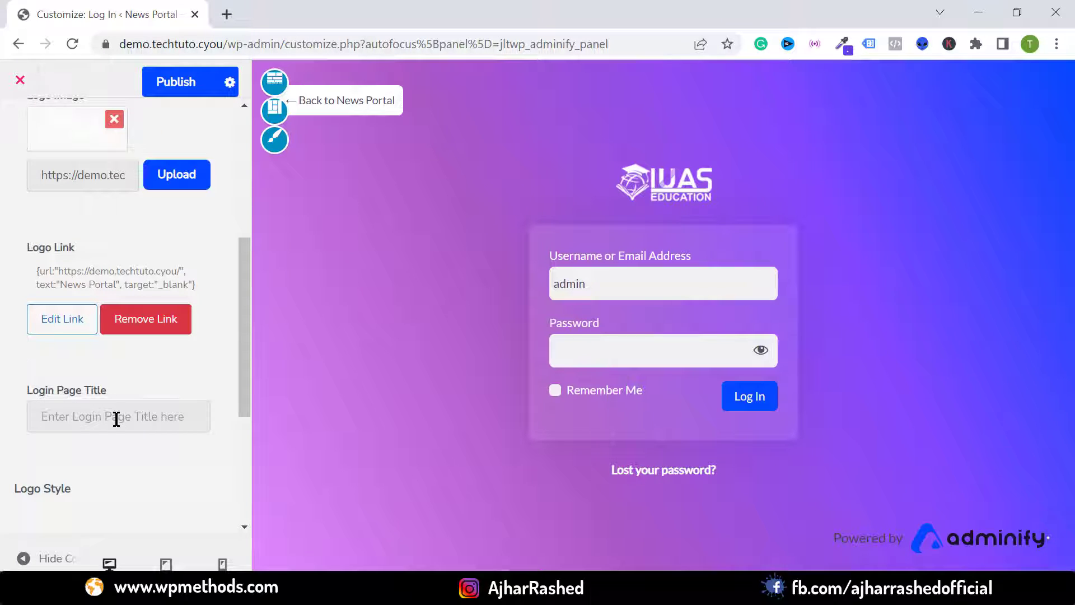
{"action": "scroll", "coordinate": [120, 367], "scroll_direction": "up", "scroll_amount": 2}
{"action": "scroll", "coordinate": [92, 448], "scroll_direction": "down", "scroll_amount": 2}
{"action": "scroll", "coordinate": [79, 384], "scroll_direction": "up", "scroll_amount": 6}
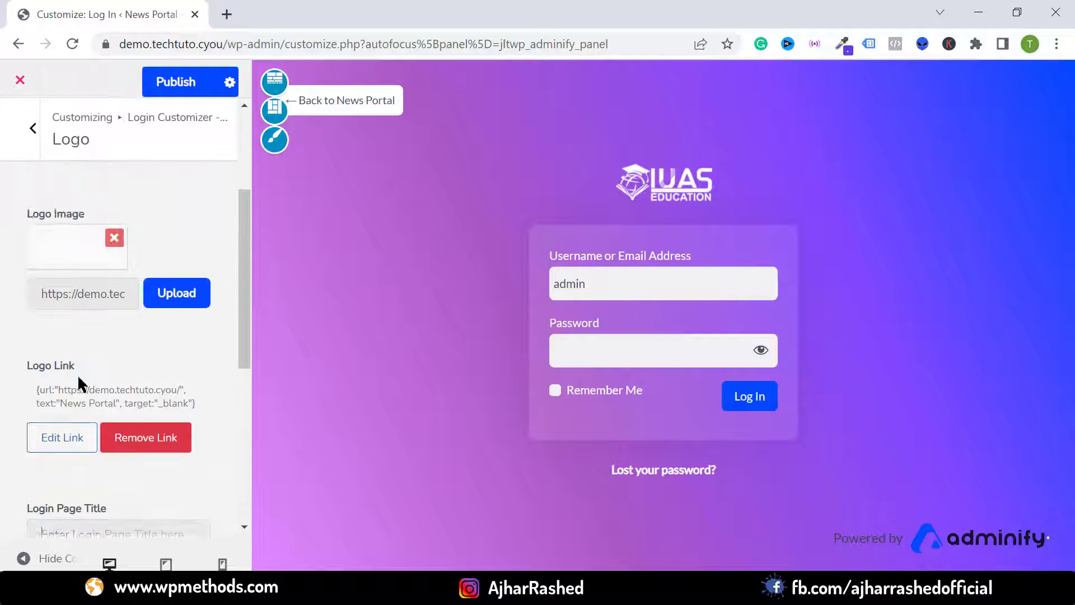
{"action": "left_click", "coordinate": [31, 155]}
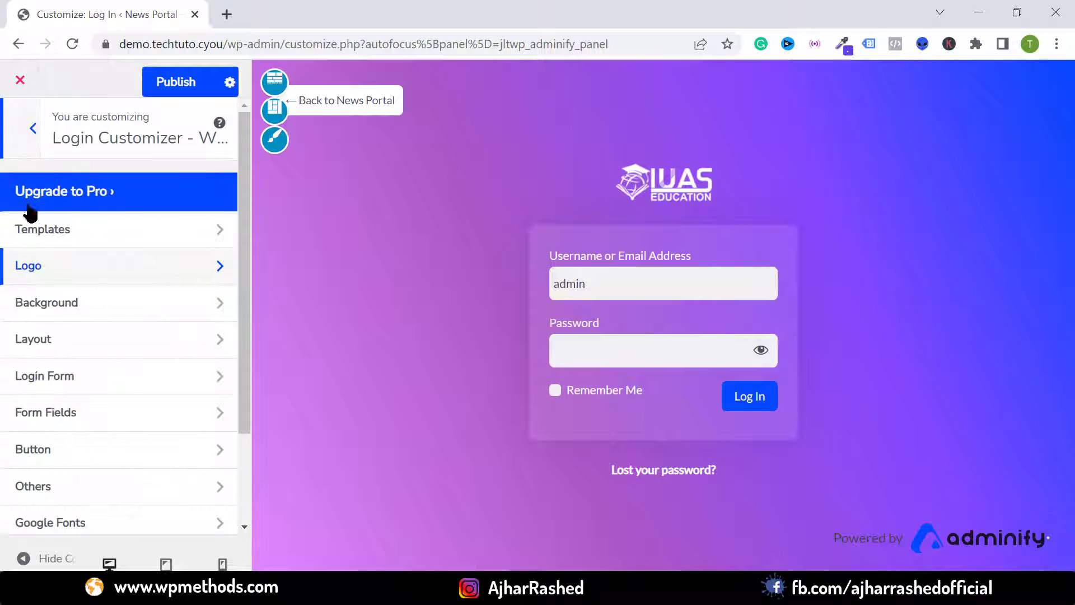
Step: Try the video background option, then revert the login background to colour/image
{"action": "left_click", "coordinate": [77, 308]}
{"action": "left_click", "coordinate": [138, 205]}
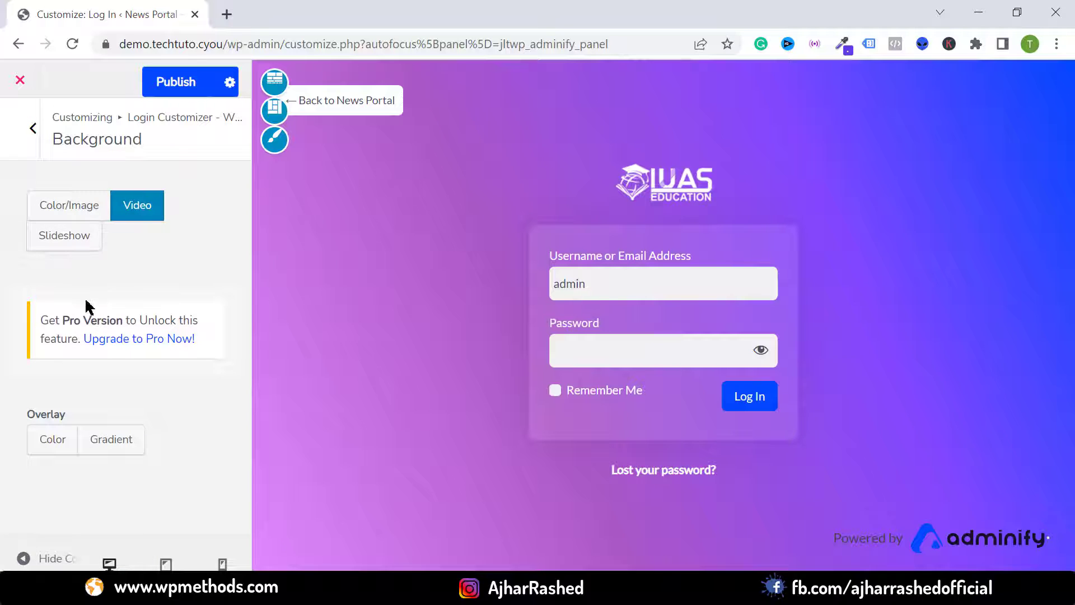
{"action": "left_click", "coordinate": [48, 219]}
{"action": "scroll", "coordinate": [65, 336], "scroll_direction": "down", "scroll_amount": 3}
{"action": "scroll", "coordinate": [19, 136], "scroll_direction": "up", "scroll_amount": 3}
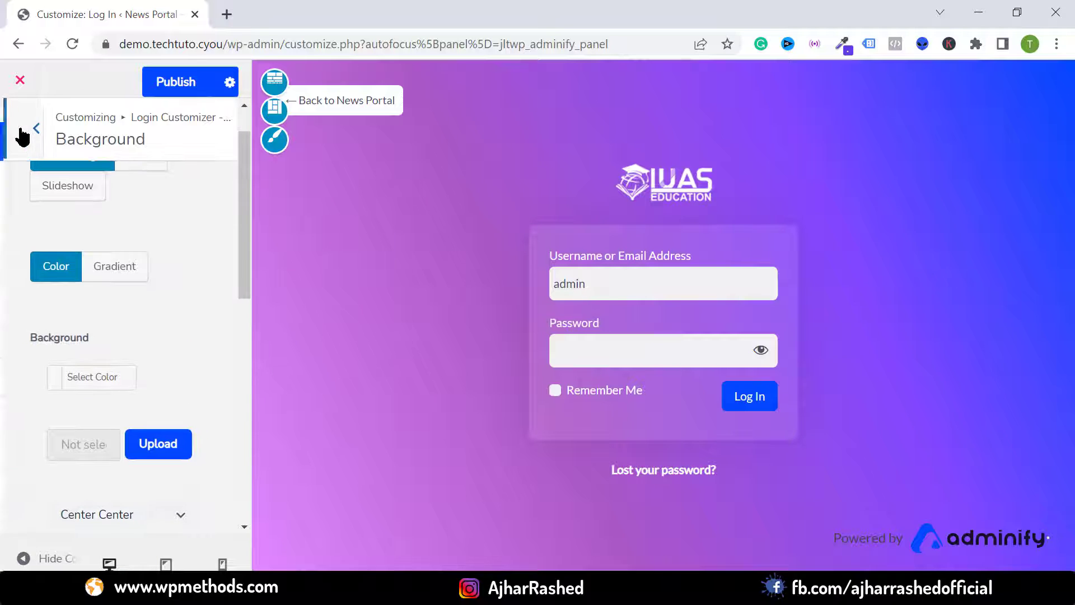
{"action": "left_click", "coordinate": [22, 132]}
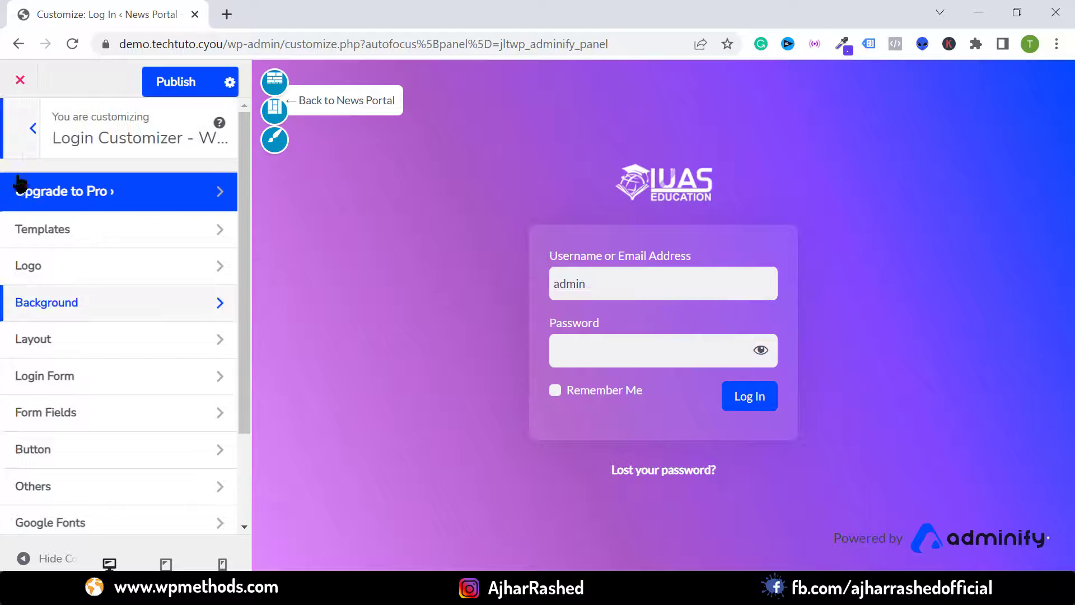
Step: Apply the two-column split layout and set the side background type to Color
{"action": "left_click", "coordinate": [77, 352]}
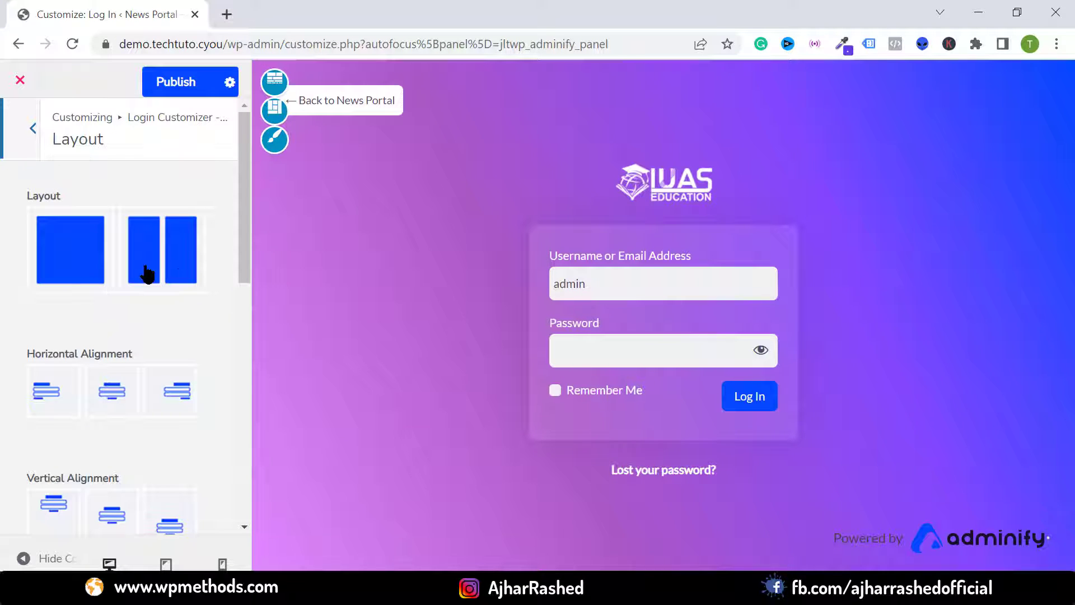
{"action": "left_click", "coordinate": [141, 257]}
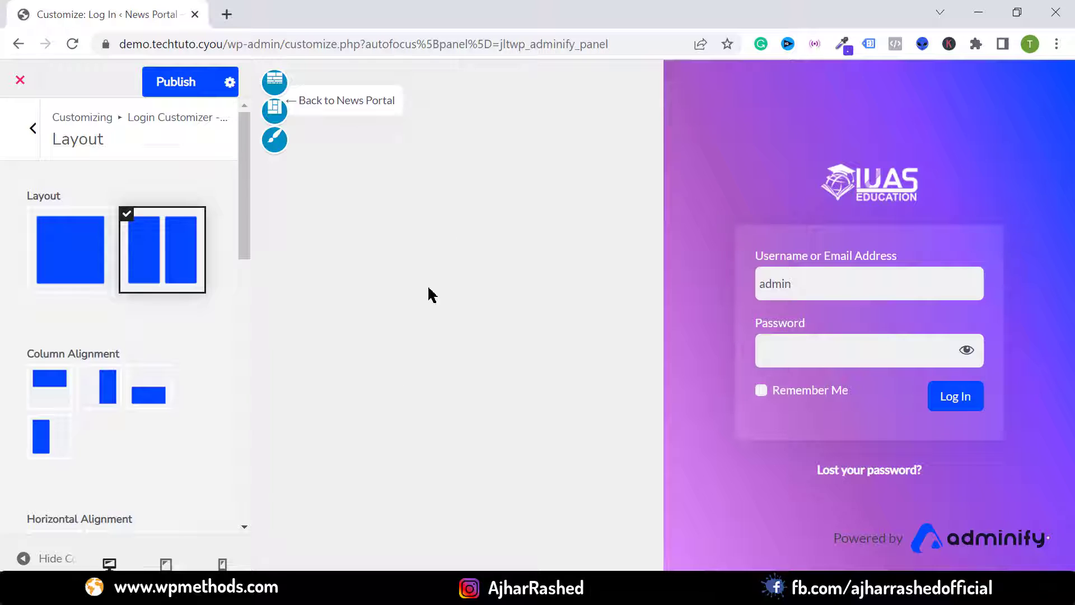
{"action": "scroll", "coordinate": [157, 365], "scroll_direction": "down", "scroll_amount": 7}
{"action": "left_click", "coordinate": [126, 364]}
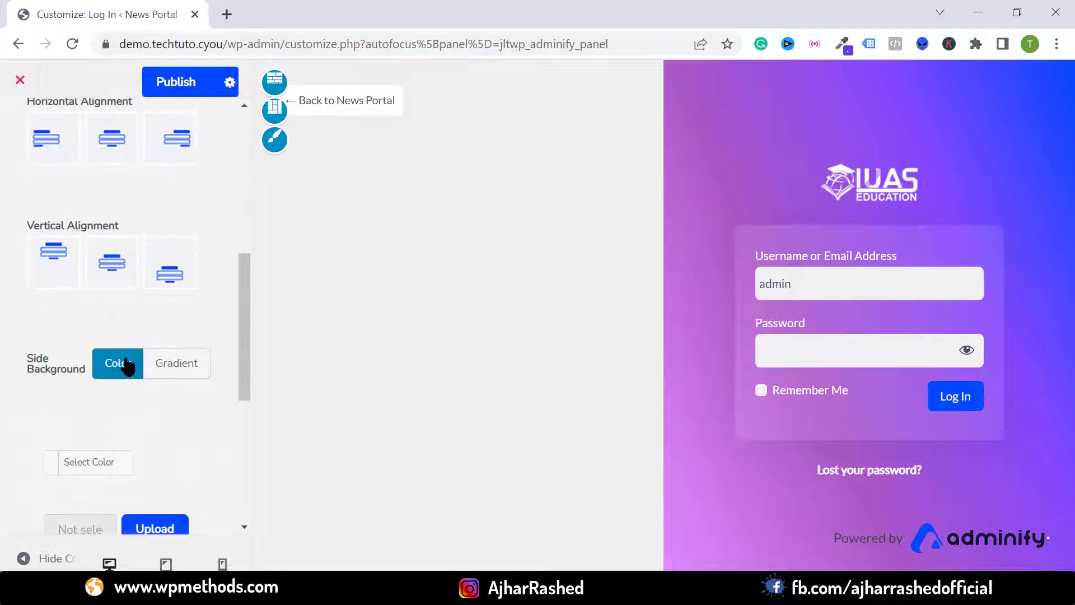
{"action": "scroll", "coordinate": [126, 364], "scroll_direction": "down", "scroll_amount": 3}
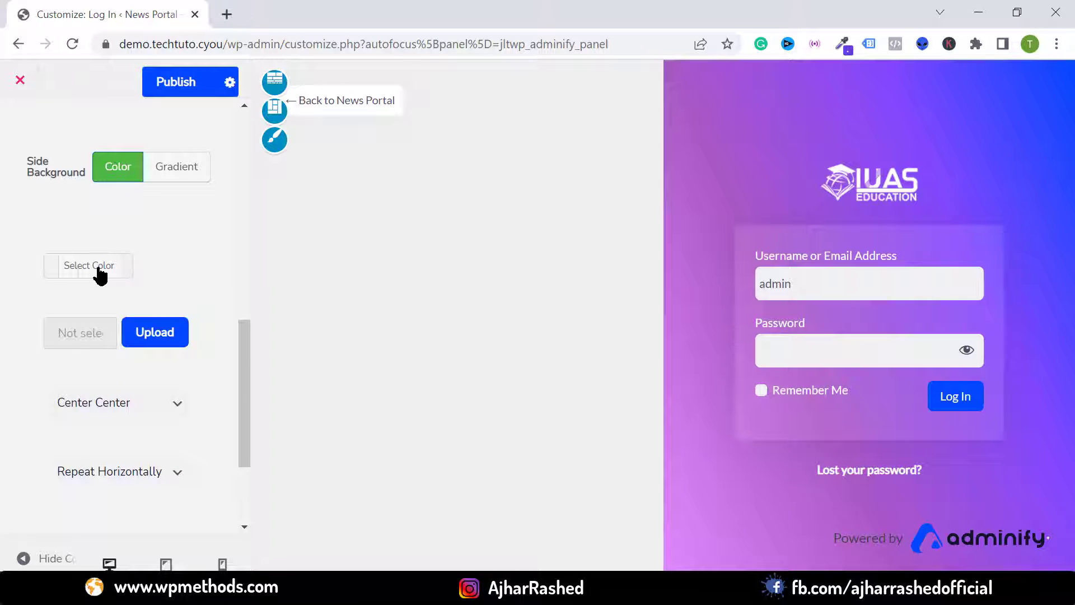
Step: Replace the IUAS logo with uploaded Screenshot_45.jpg mountain image as the side background
{"action": "left_click", "coordinate": [147, 337]}
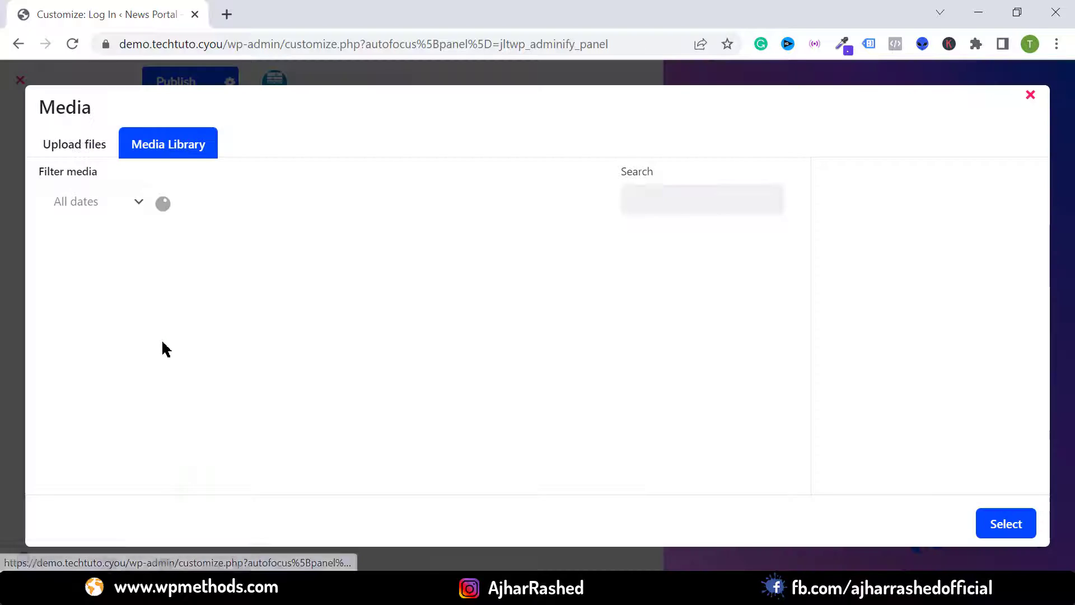
{"action": "left_click", "coordinate": [217, 290]}
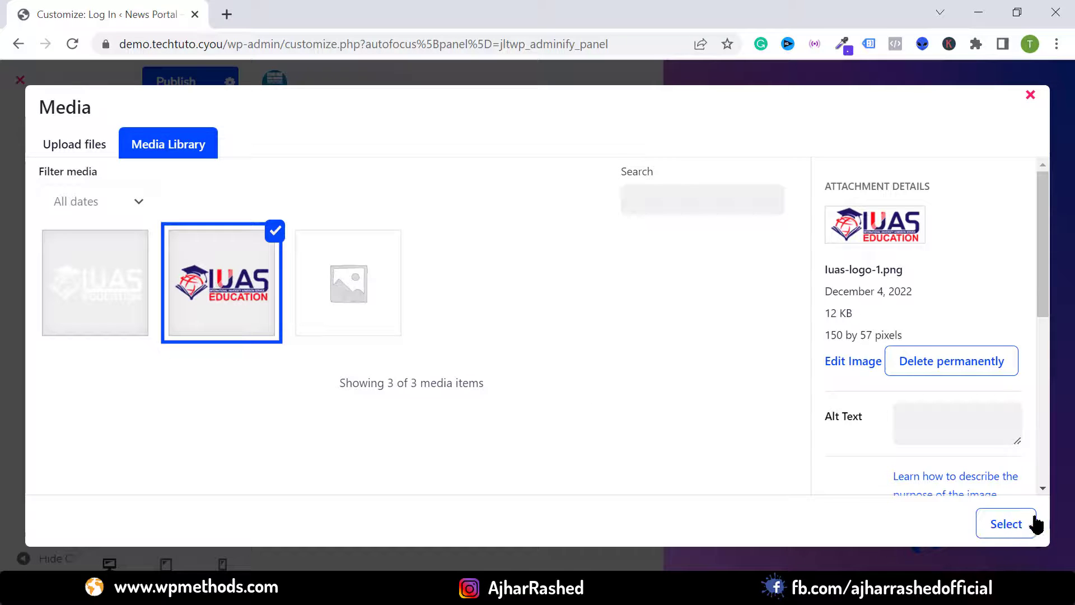
{"action": "left_click", "coordinate": [1006, 524]}
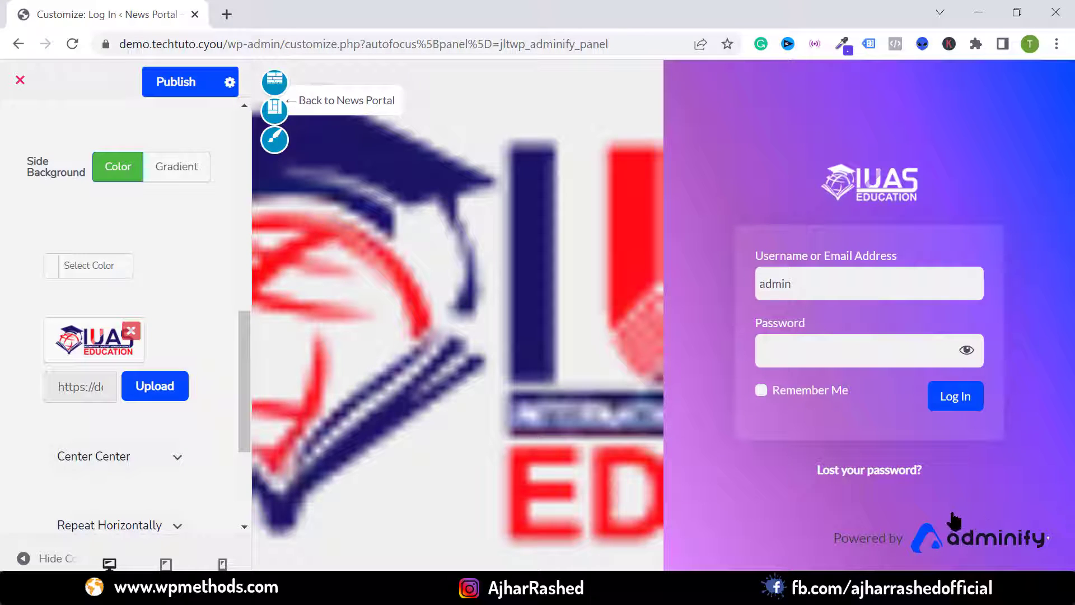
{"action": "left_click", "coordinate": [131, 331]}
{"action": "left_click", "coordinate": [127, 340]}
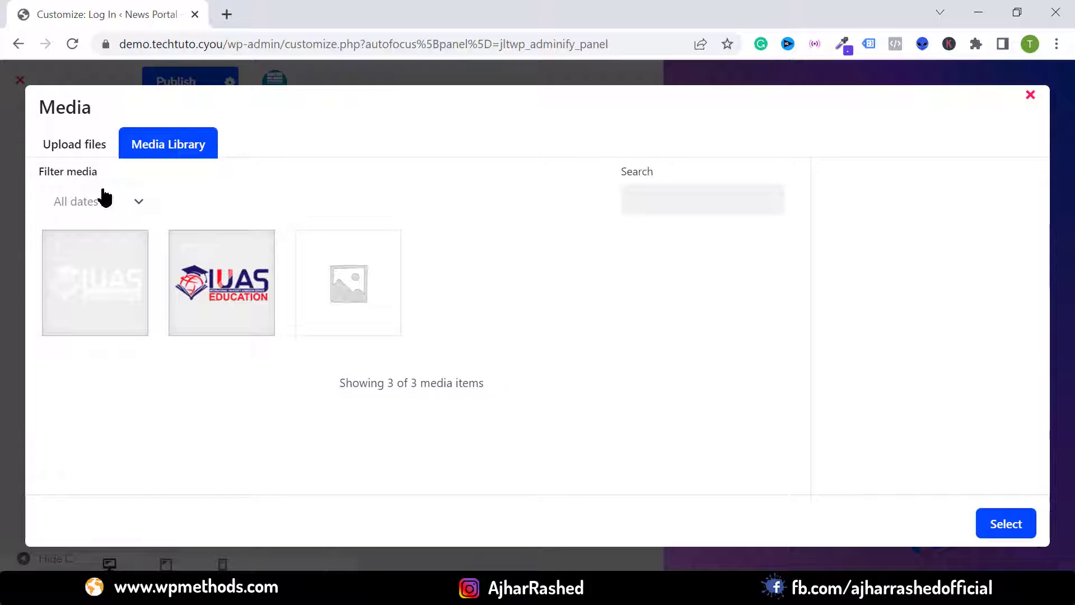
{"action": "left_click", "coordinate": [75, 144]}
{"action": "left_click", "coordinate": [540, 351]}
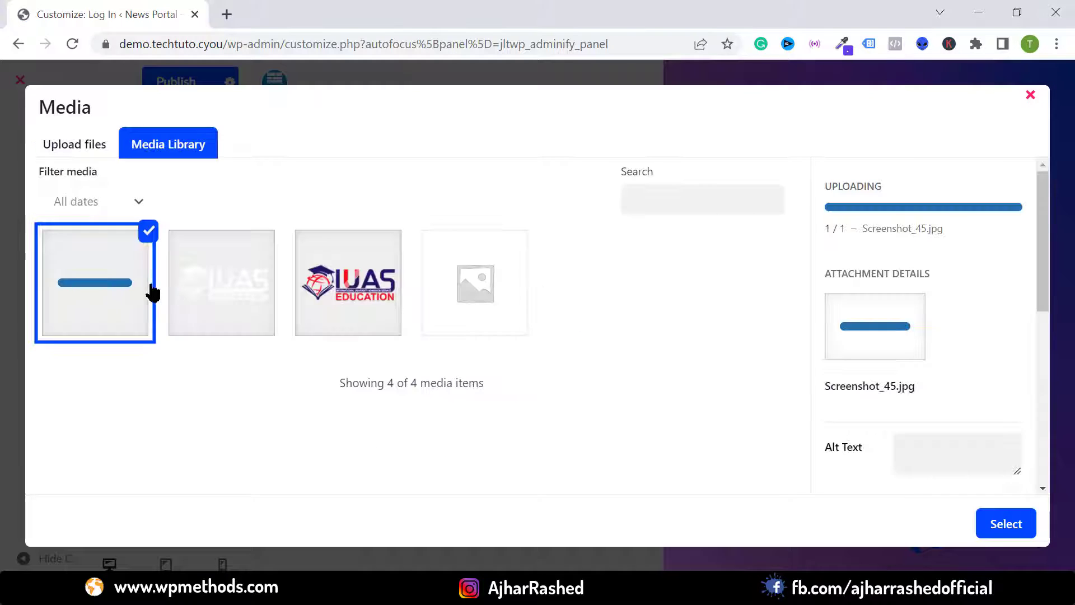
{"action": "left_click", "coordinate": [974, 522]}
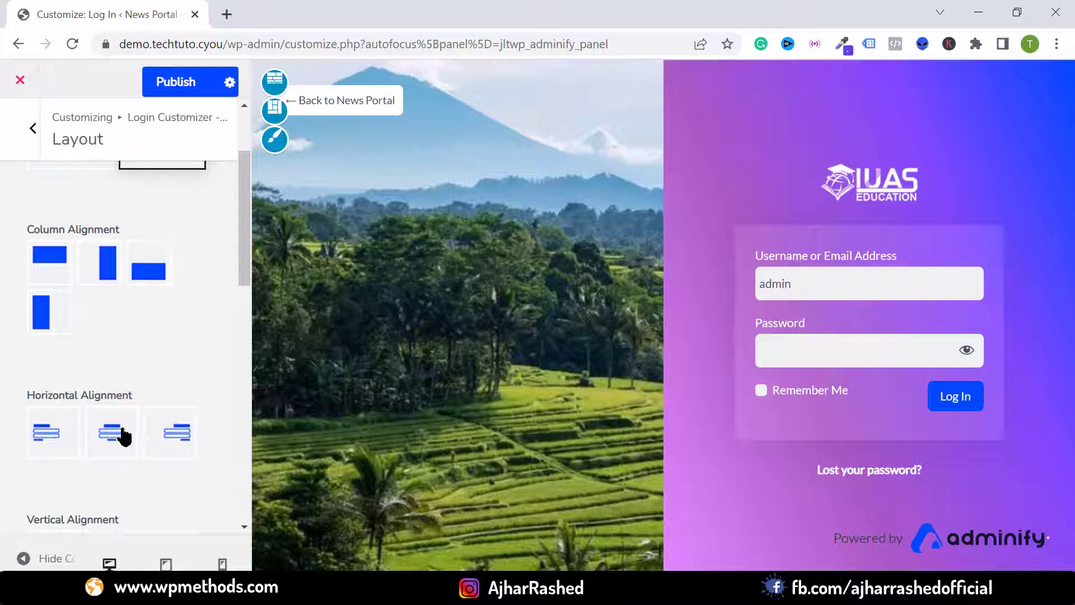
Step: Test left, centre and right horizontal alignment, leaving the login form centred
{"action": "left_click", "coordinate": [124, 437]}
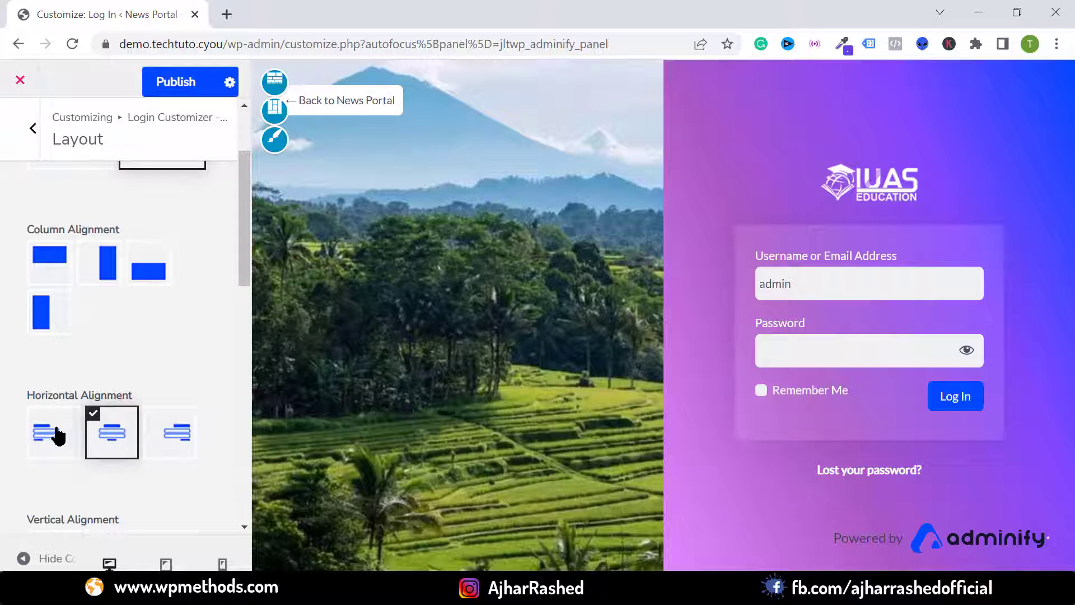
{"action": "left_click", "coordinate": [58, 435]}
{"action": "left_click", "coordinate": [105, 437]}
{"action": "left_click", "coordinate": [174, 435]}
{"action": "left_click", "coordinate": [112, 437]}
Step: Test top, centre and bottom vertical alignment, keep it centred, and return to the sections
{"action": "scroll", "coordinate": [234, 392], "scroll_direction": "down", "scroll_amount": 4}
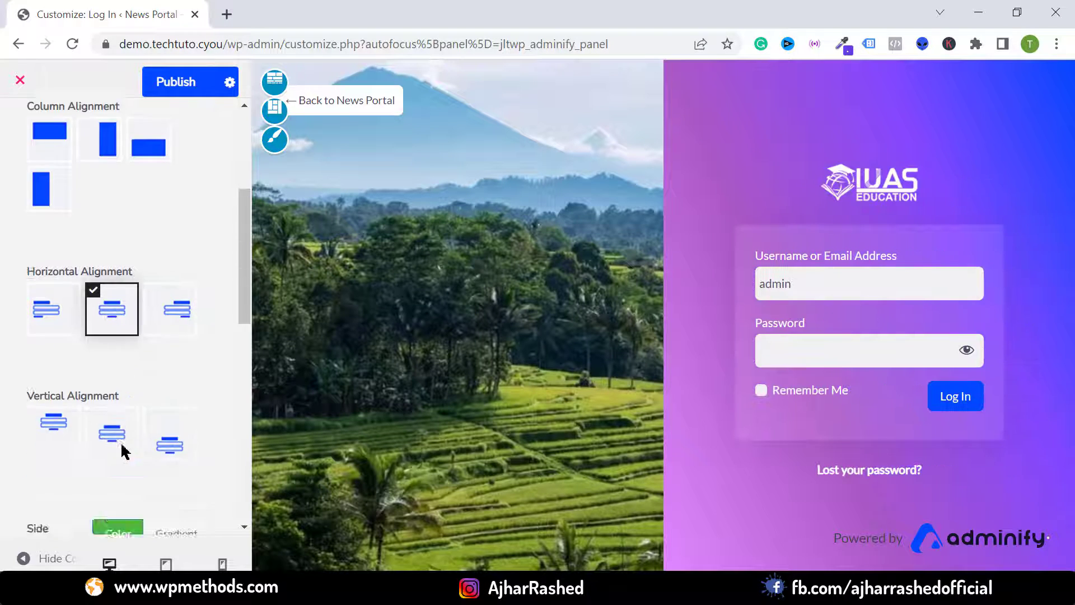
{"action": "left_click", "coordinate": [96, 370]}
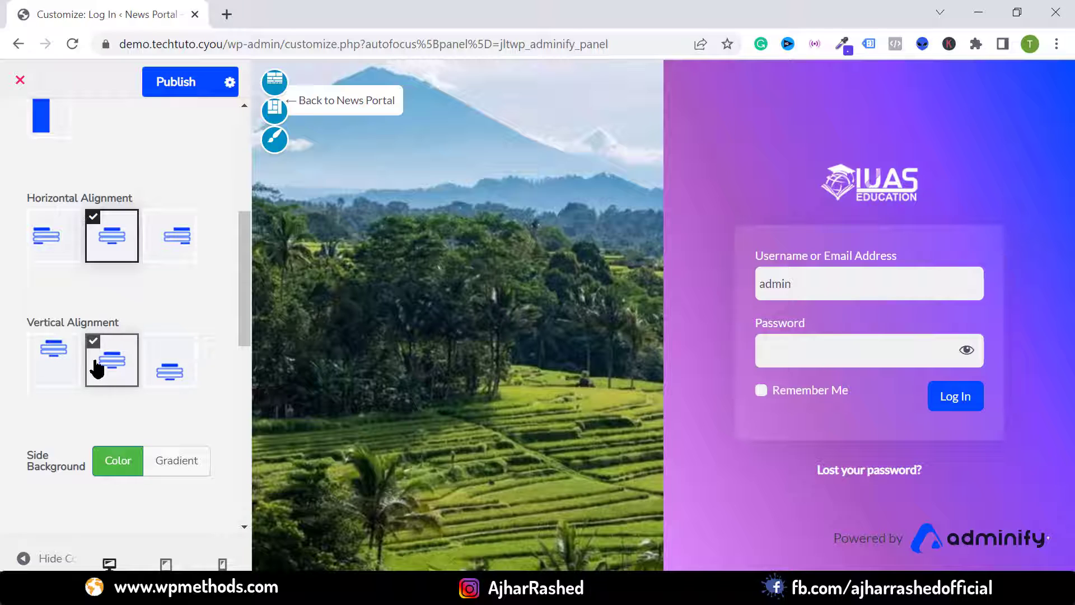
{"action": "left_click", "coordinate": [61, 361]}
{"action": "left_click", "coordinate": [171, 379]}
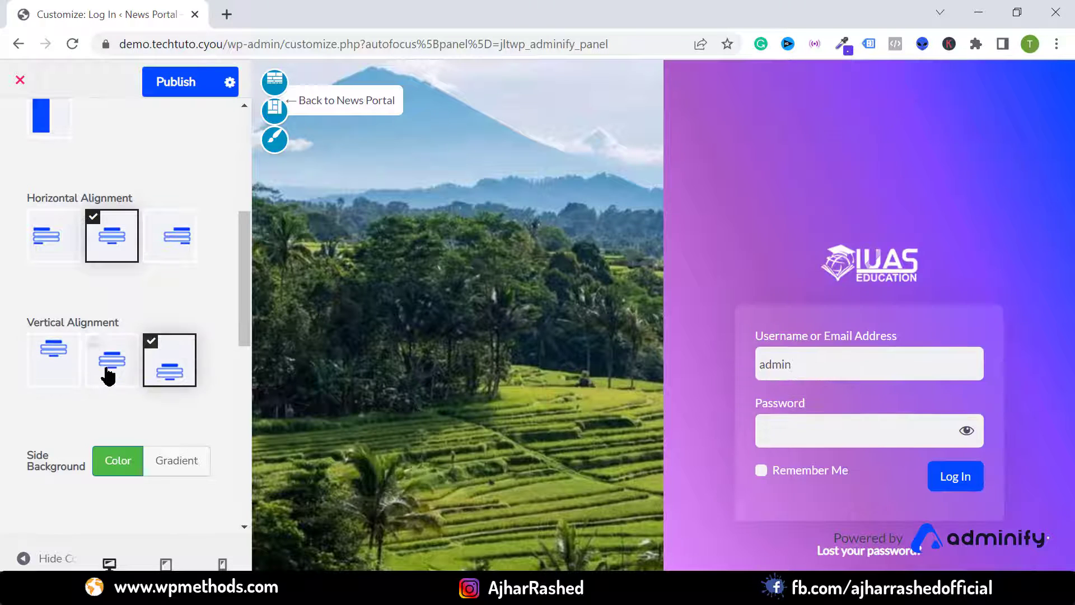
{"action": "left_click", "coordinate": [108, 376]}
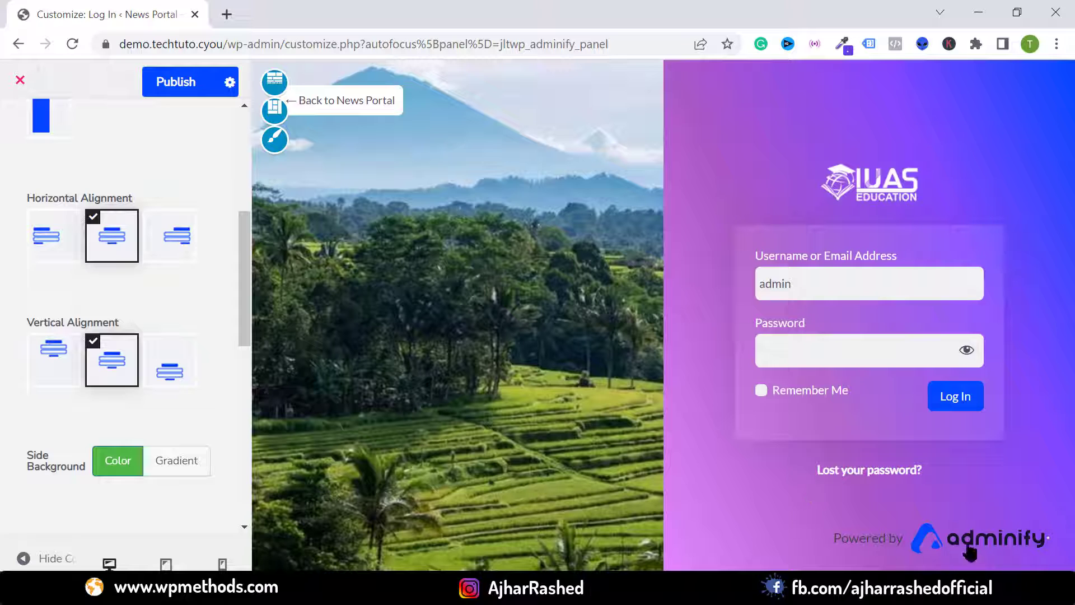
{"action": "scroll", "coordinate": [142, 280], "scroll_direction": "up", "scroll_amount": 6}
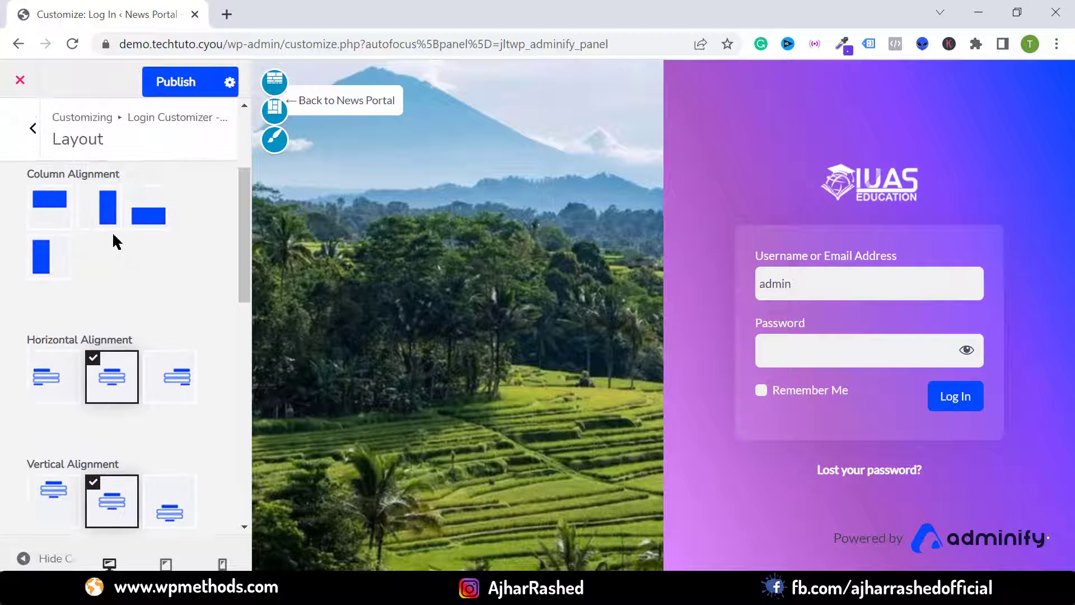
{"action": "left_click", "coordinate": [21, 114]}
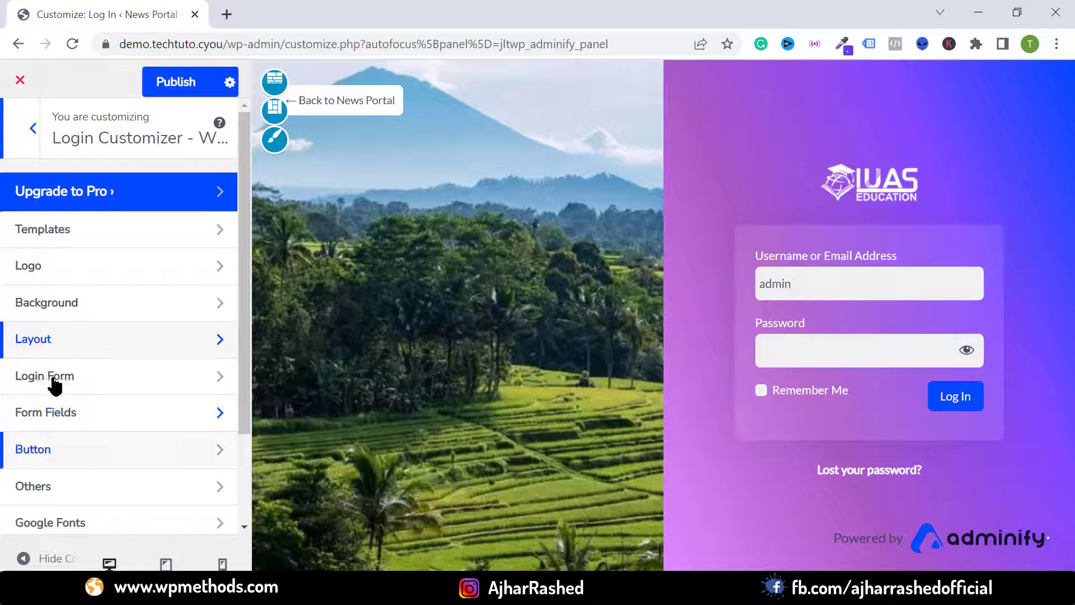
{"action": "scroll", "coordinate": [49, 413], "scroll_direction": "down", "scroll_amount": 1}
{"action": "scroll", "coordinate": [45, 347], "scroll_direction": "down", "scroll_amount": 2}
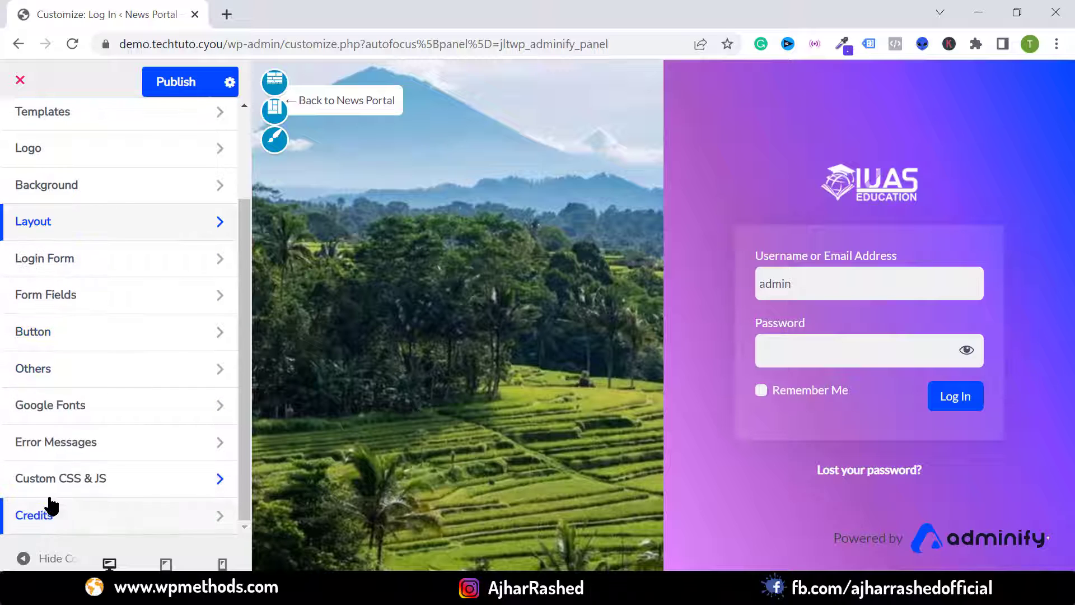
Step: Turn off Enable Credits to remove the Powered by adminify credit
{"action": "left_click", "coordinate": [55, 521]}
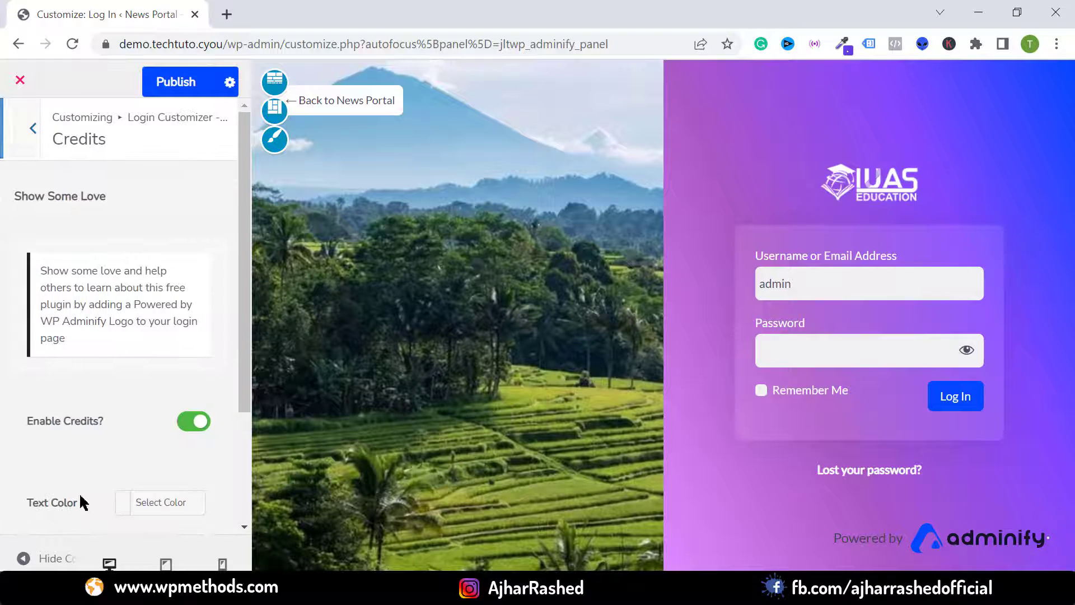
{"action": "left_click", "coordinate": [190, 423]}
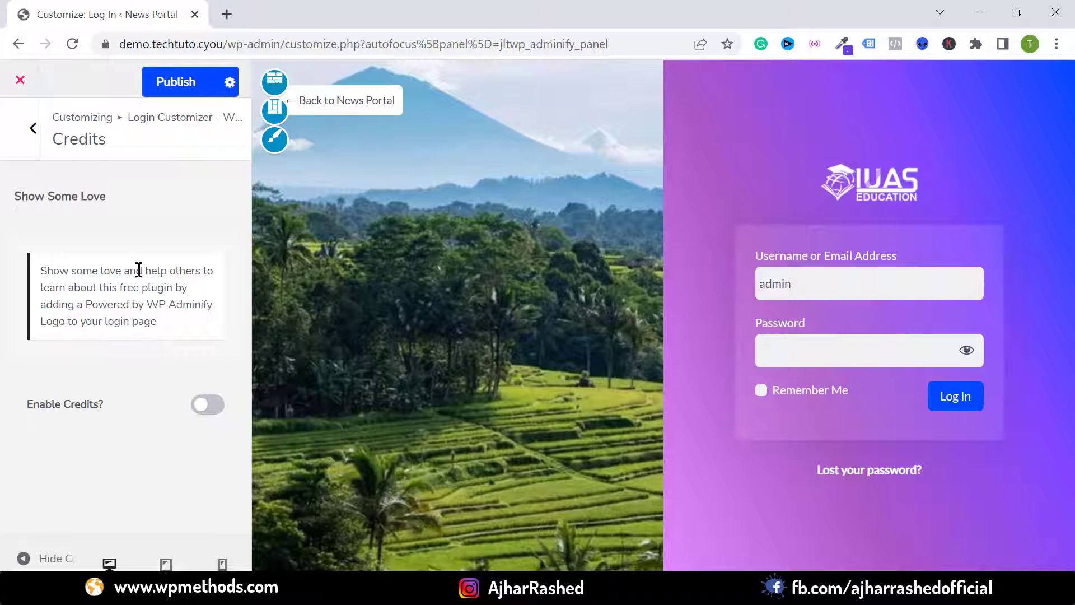
{"action": "left_click", "coordinate": [33, 130]}
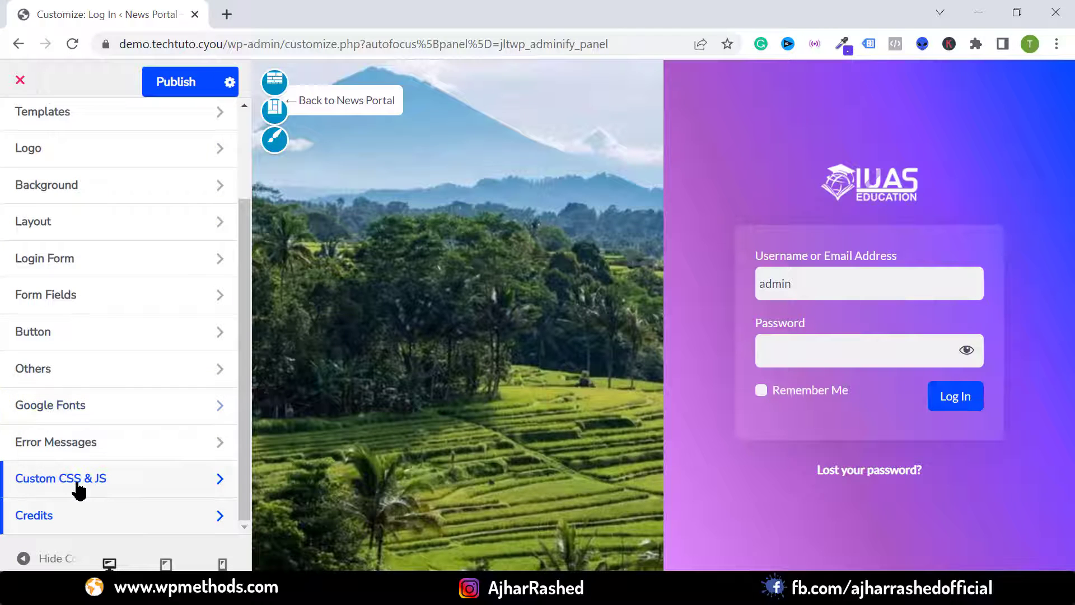
Step: Inspect the placeholder code in the Custom CSS & JS editor without changes
{"action": "left_click", "coordinate": [79, 491]}
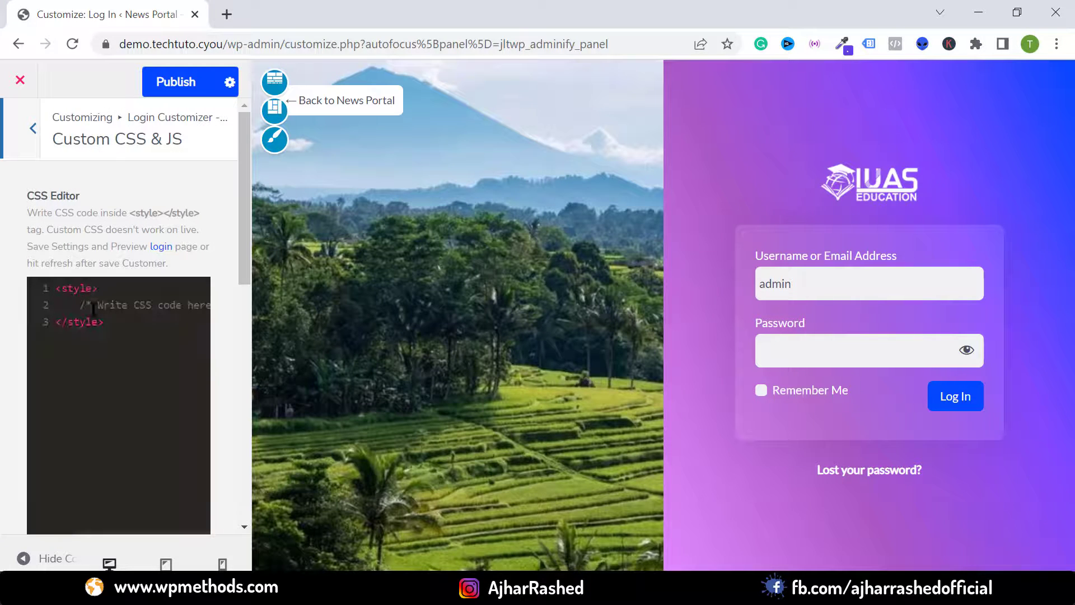
{"action": "left_click_drag", "start_coordinate": [93, 307], "coordinate": [729, 348]}
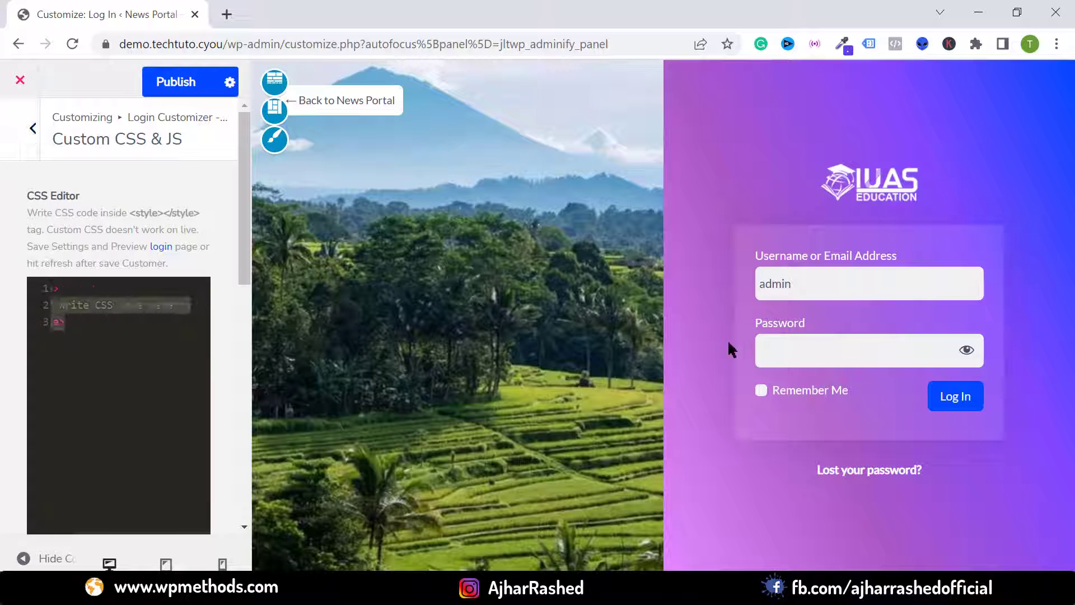
{"action": "left_click", "coordinate": [28, 144]}
Step: Give the Log In button a red #ef2626 normal background
{"action": "left_click", "coordinate": [65, 362]}
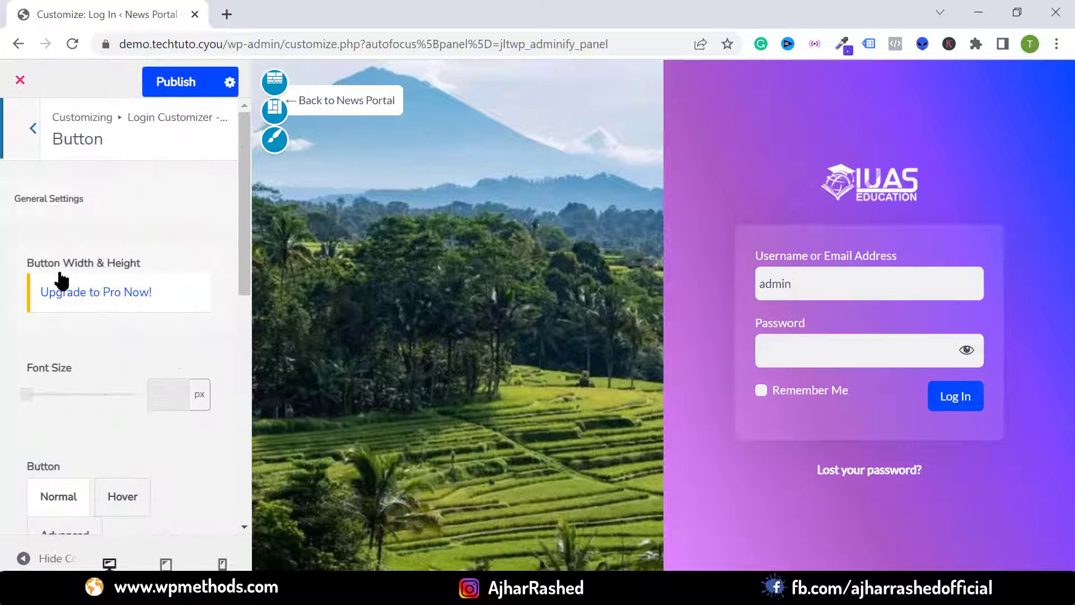
{"action": "scroll", "coordinate": [96, 487], "scroll_direction": "down", "scroll_amount": 6}
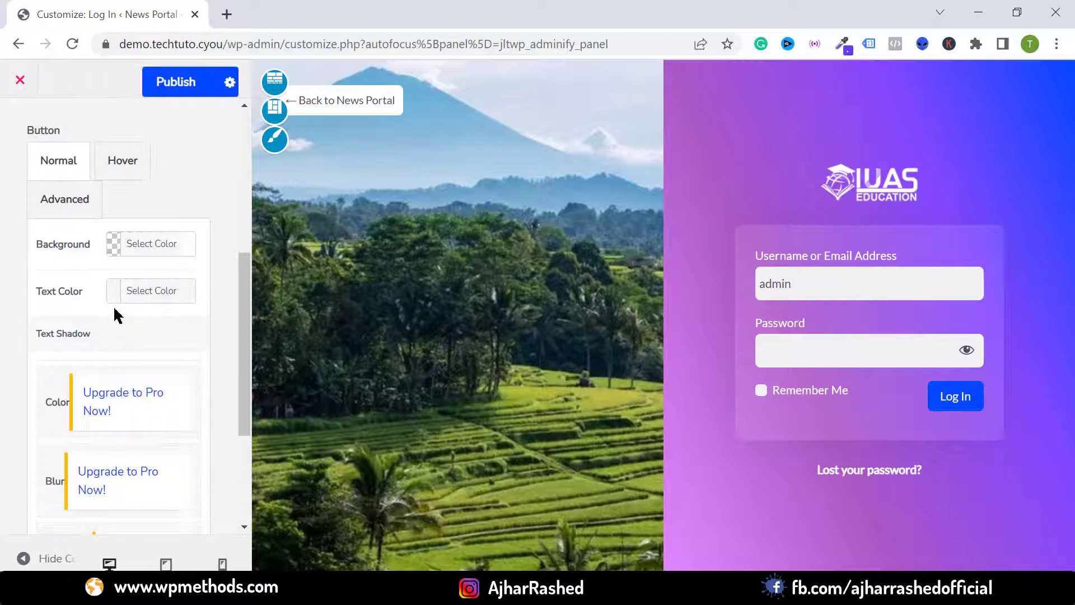
{"action": "left_click", "coordinate": [126, 227]}
{"action": "left_click", "coordinate": [154, 360]}
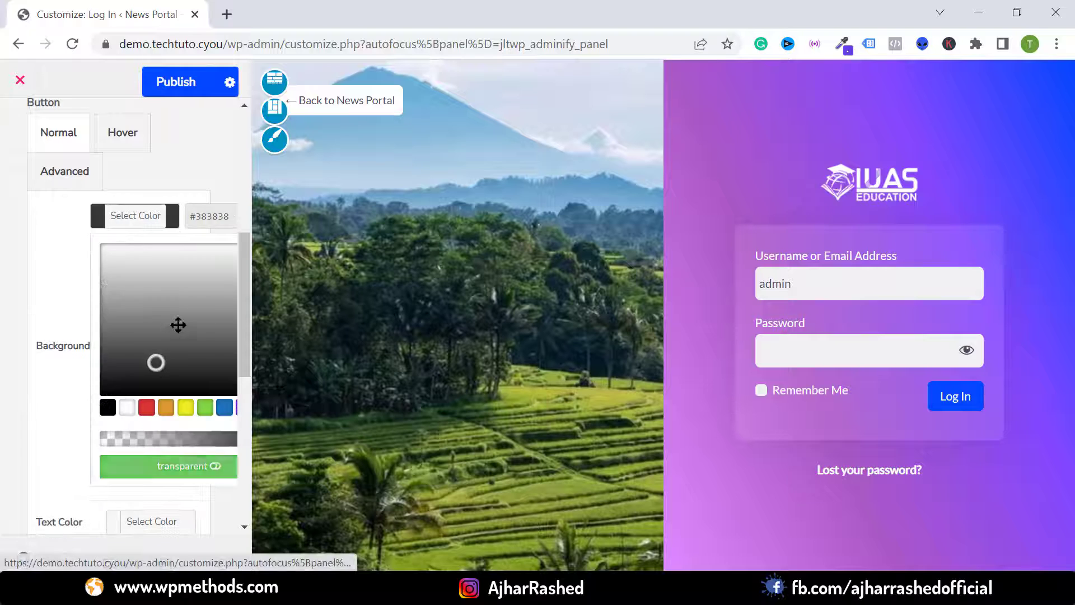
{"action": "left_click", "coordinate": [78, 407]}
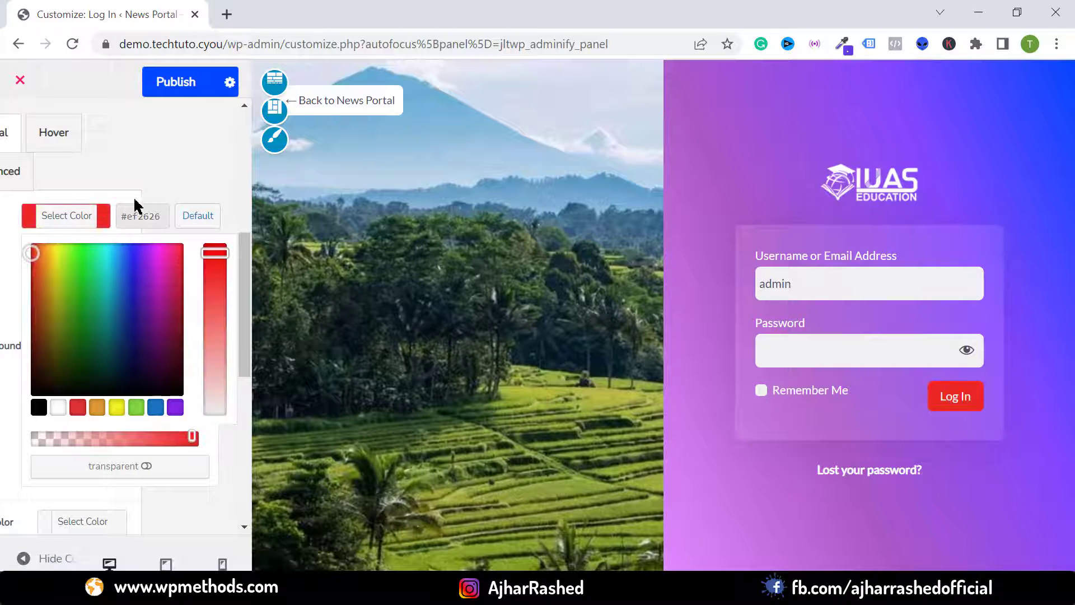
{"action": "left_click", "coordinate": [154, 156]}
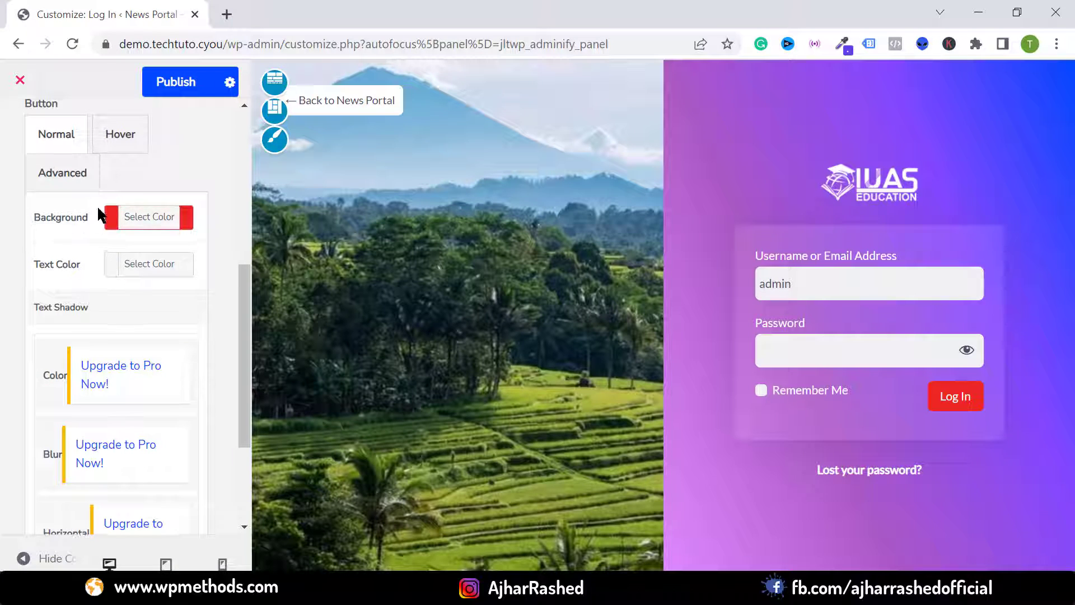
Step: Set the button's hover background to purple, leaving the hover text colour near-black
{"action": "scroll", "coordinate": [84, 224], "scroll_direction": "up", "scroll_amount": 2}
{"action": "left_click", "coordinate": [113, 190]}
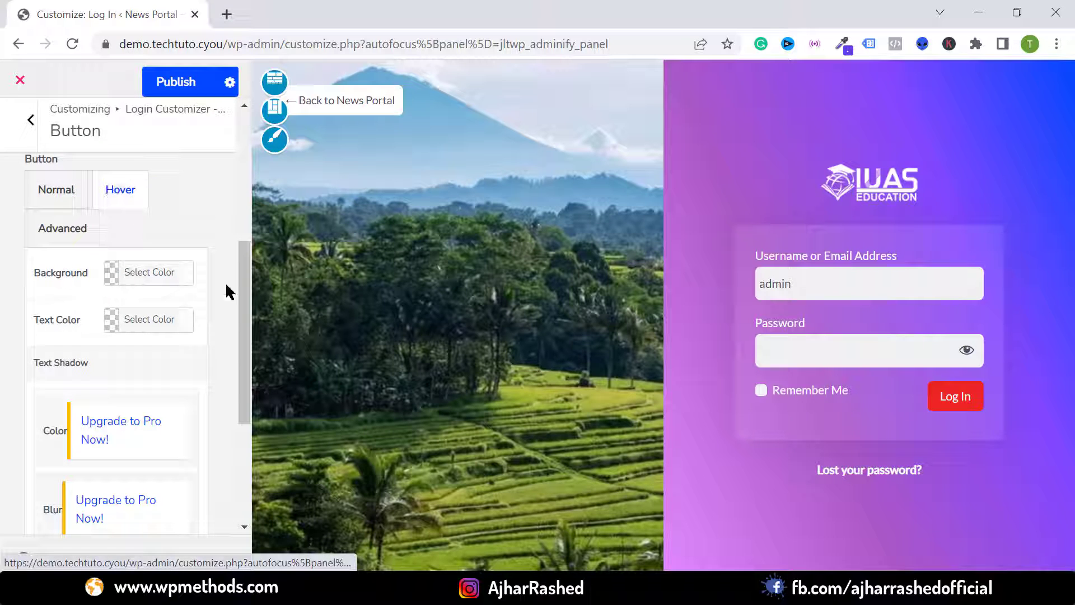
{"action": "left_click", "coordinate": [118, 275]}
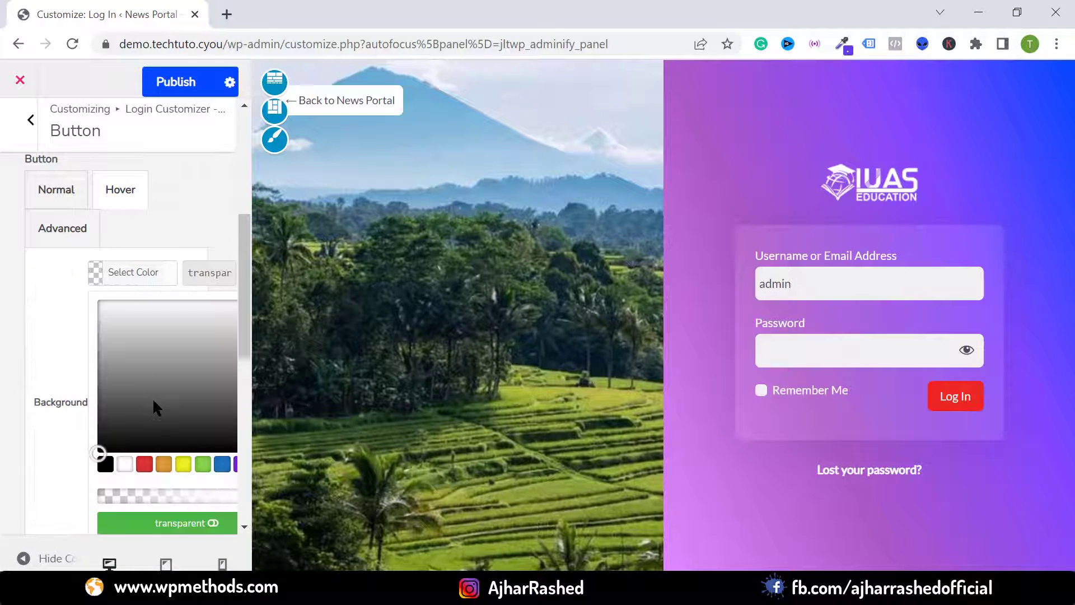
{"action": "left_click", "coordinate": [183, 464]}
{"action": "left_click", "coordinate": [211, 324]}
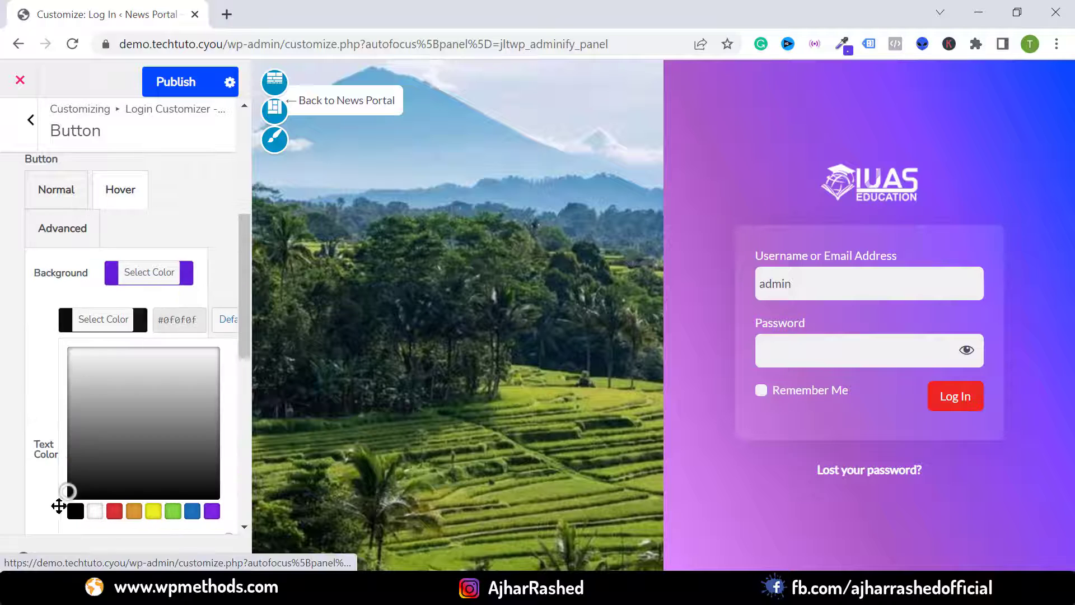
{"action": "left_click", "coordinate": [34, 386]}
{"action": "left_click", "coordinate": [110, 328]}
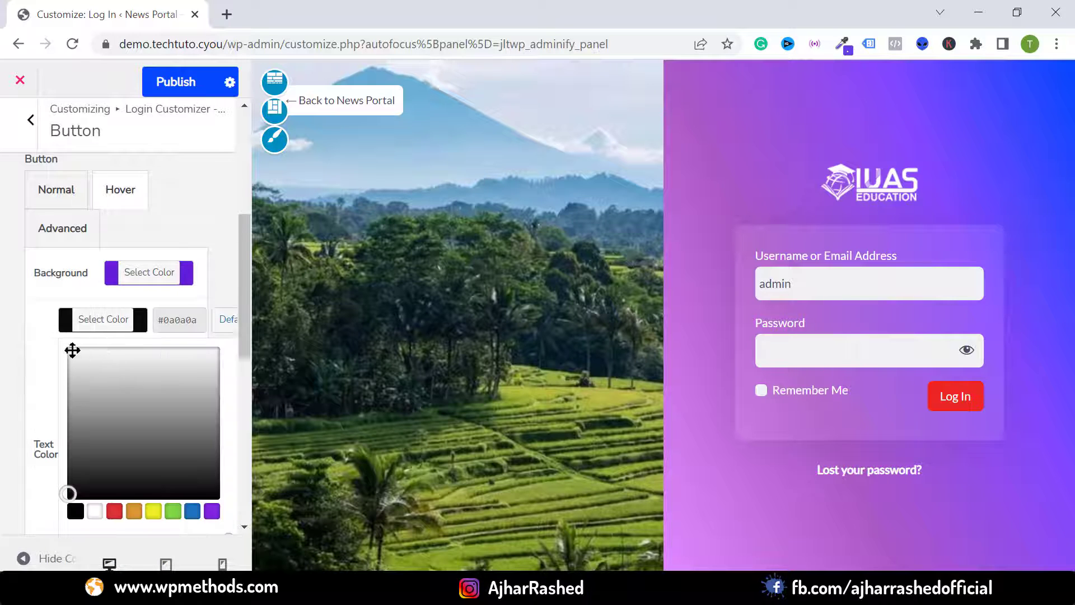
{"action": "left_click", "coordinate": [33, 312]}
{"action": "scroll", "coordinate": [72, 235], "scroll_direction": "up", "scroll_amount": 5}
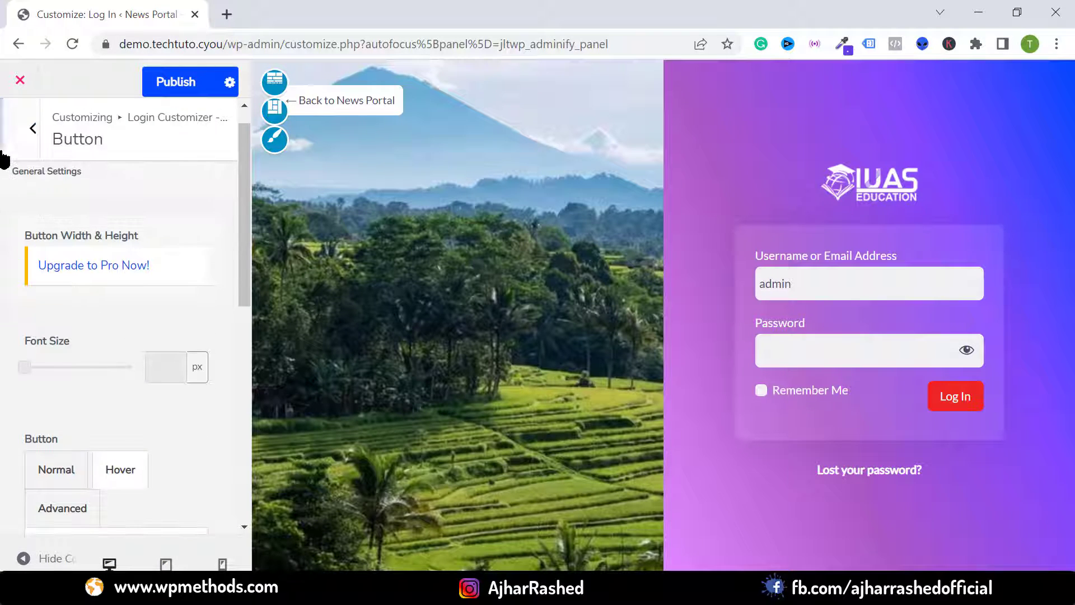
Step: In Others, toggle Hide Remember Me and Disable Login shake on and back off
{"action": "left_click", "coordinate": [33, 128]}
{"action": "scroll", "coordinate": [84, 360], "scroll_direction": "down", "scroll_amount": 1}
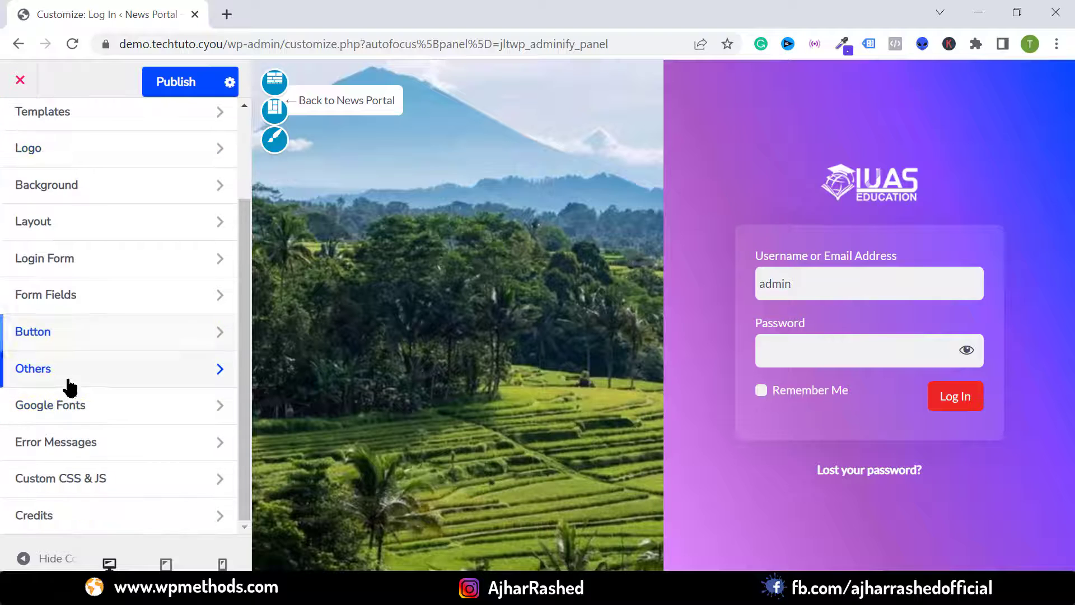
{"action": "left_click", "coordinate": [61, 370]}
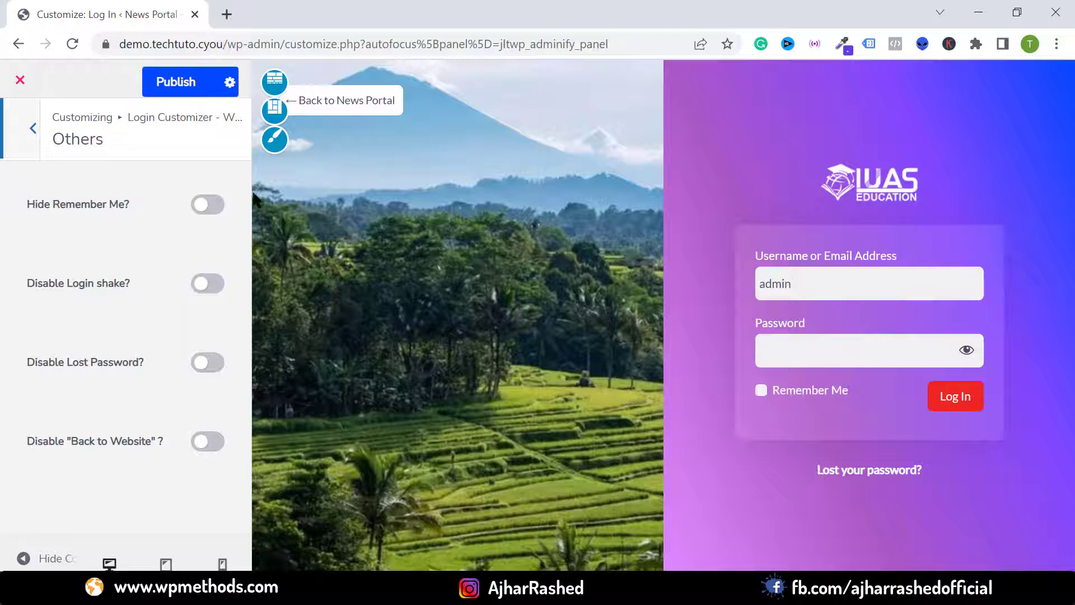
{"action": "left_click", "coordinate": [208, 206]}
{"action": "left_click", "coordinate": [208, 206]}
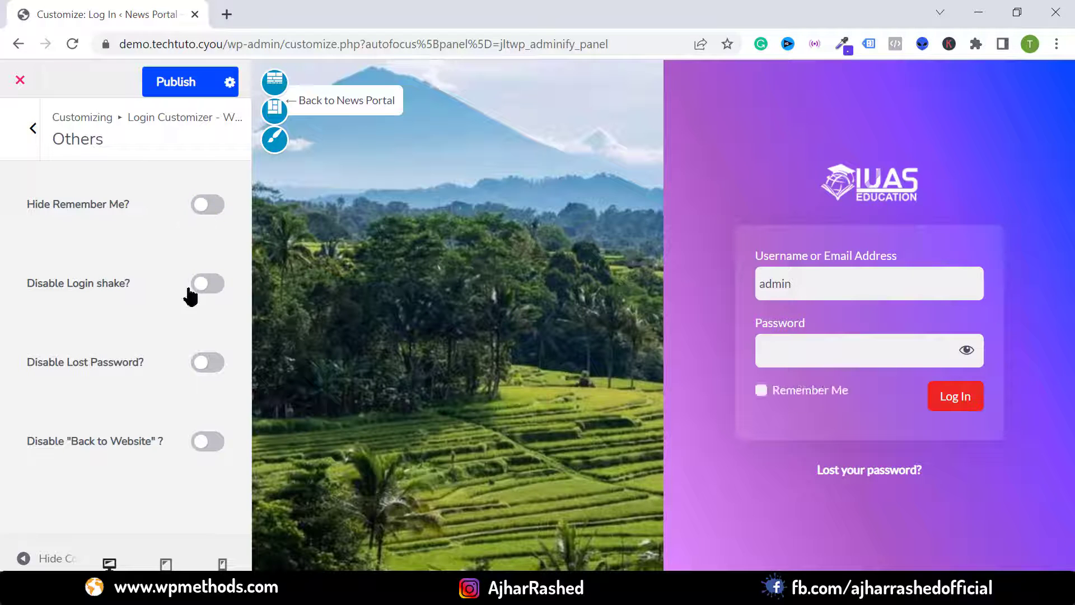
{"action": "left_click", "coordinate": [202, 284]}
{"action": "left_click", "coordinate": [203, 286]}
Step: Toggle Disable Lost Password and Disable Back to Website on and off, leaving both off
{"action": "left_click", "coordinate": [209, 364]}
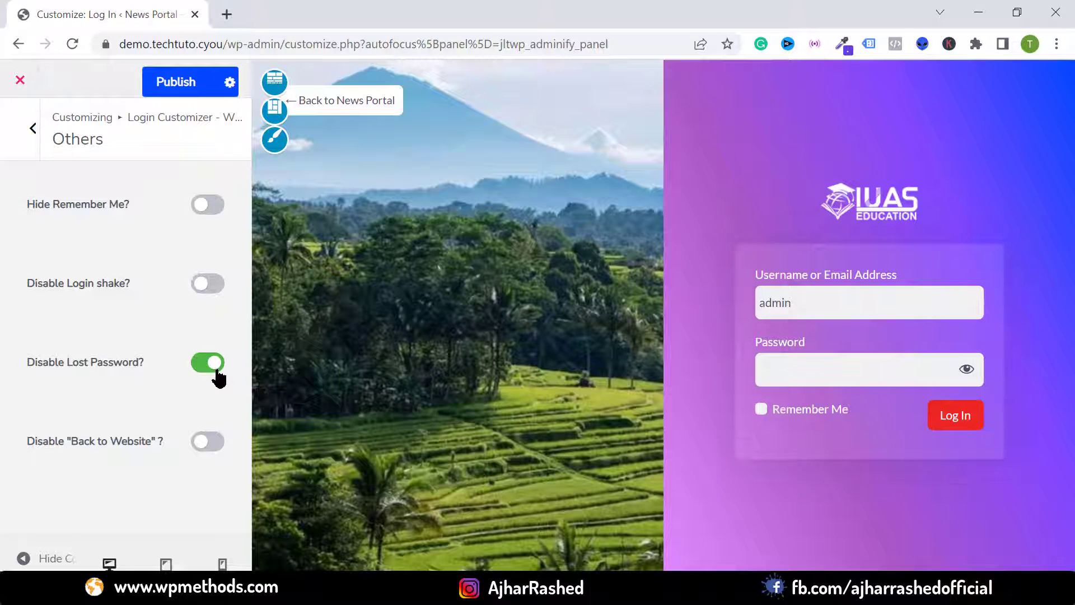
{"action": "left_click", "coordinate": [207, 370]}
{"action": "left_click", "coordinate": [207, 370]}
{"action": "left_click", "coordinate": [207, 370]}
{"action": "left_click", "coordinate": [211, 441]}
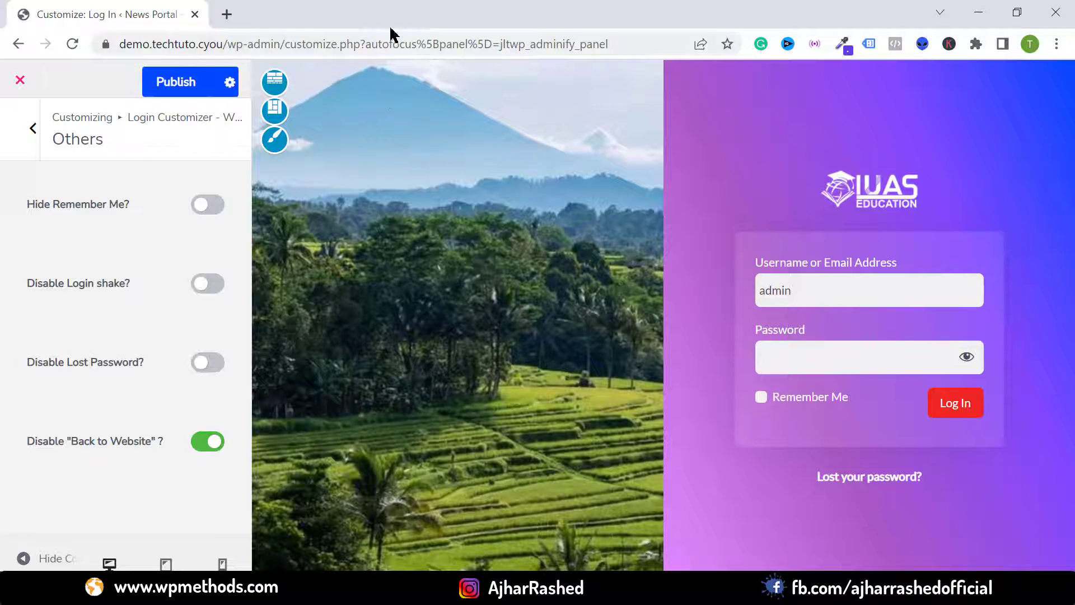
{"action": "left_click", "coordinate": [207, 442]}
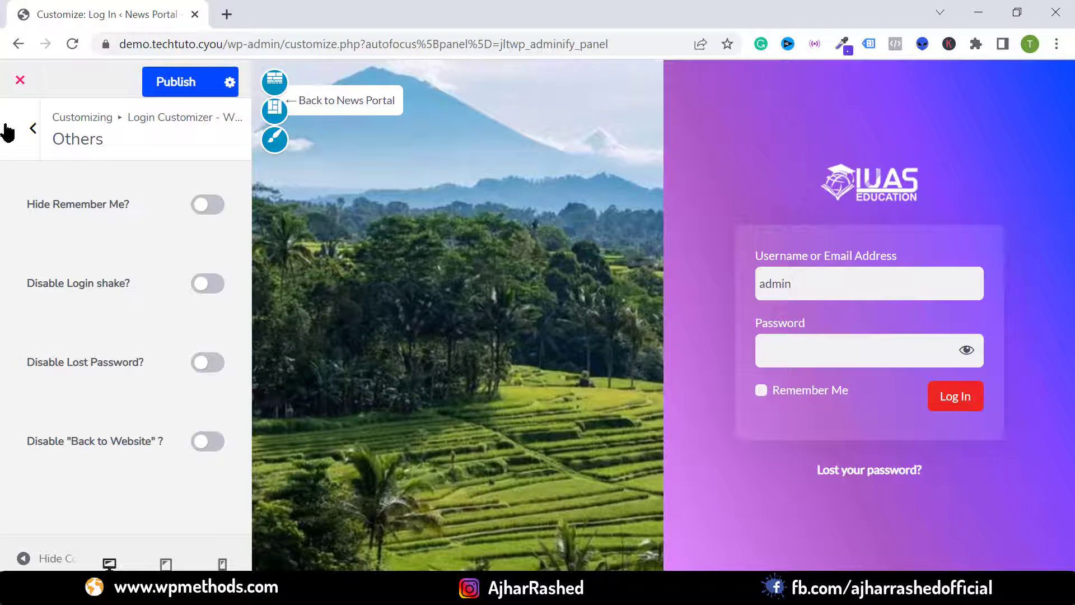
{"action": "left_click", "coordinate": [31, 129]}
{"action": "scroll", "coordinate": [108, 360], "scroll_direction": "down", "scroll_amount": 1}
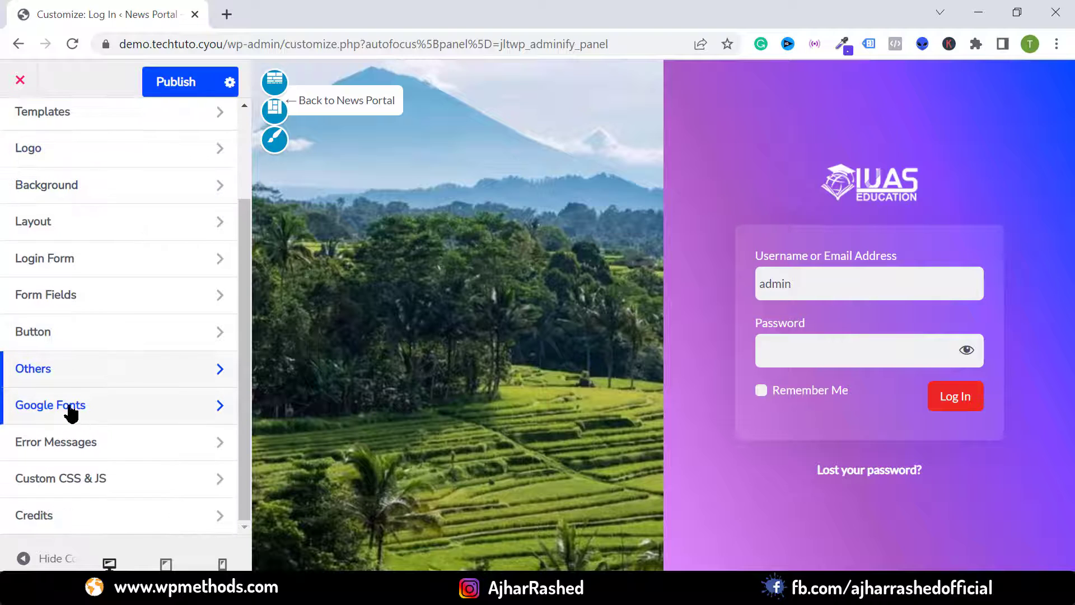
Step: Clear the Username or Email Address label in Form Fields
{"action": "left_click", "coordinate": [67, 295]}
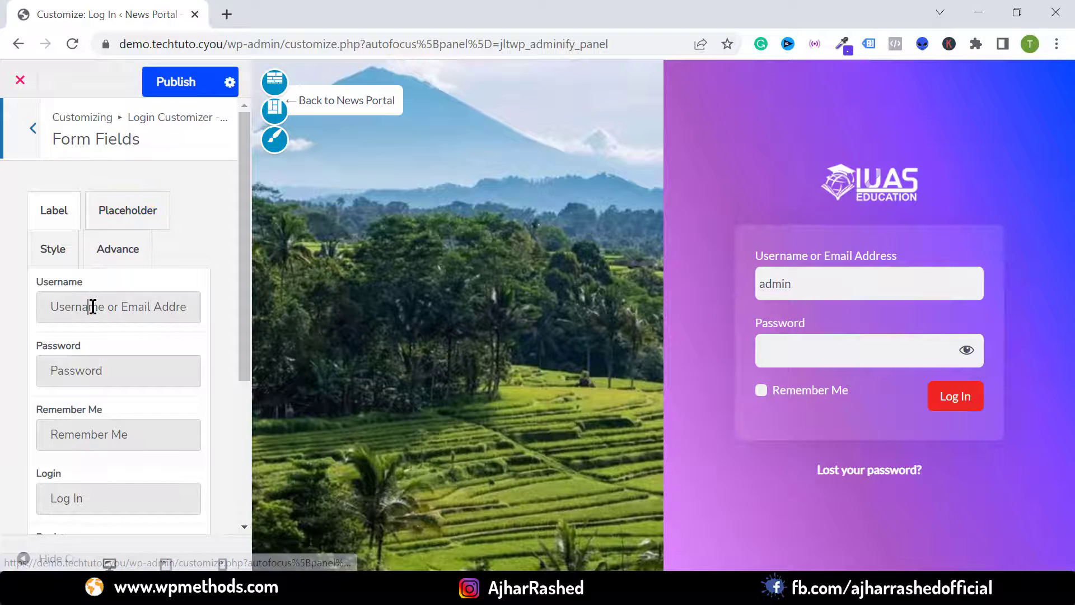
{"action": "left_click", "coordinate": [52, 308]}
{"action": "type", "text": "Type h"}
{"action": "left_click_drag", "start_coordinate": [89, 307], "coordinate": [34, 317]}
{"action": "key", "text": "BackSpace"}
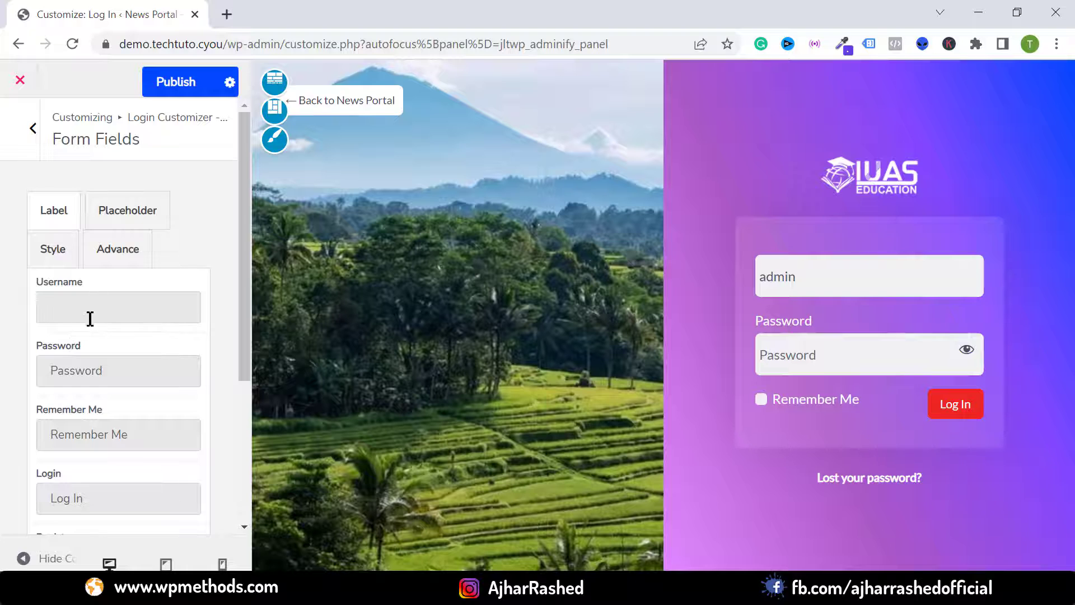
Step: Review the Password, Remember Me and Register label texts, leaving them unchanged
{"action": "double_click", "coordinate": [106, 367]}
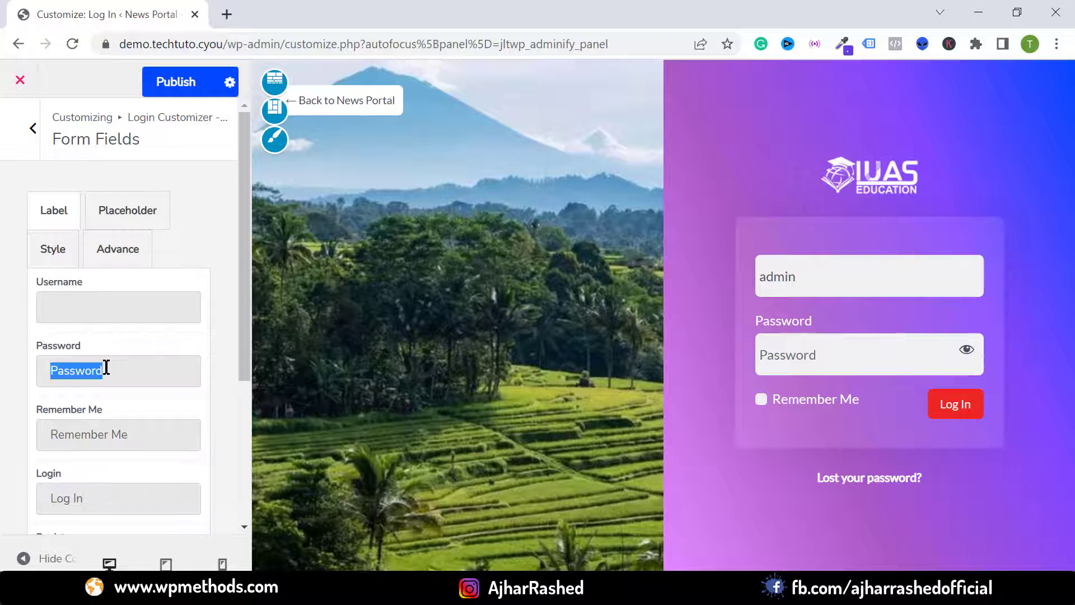
{"action": "triple_click", "coordinate": [98, 435]}
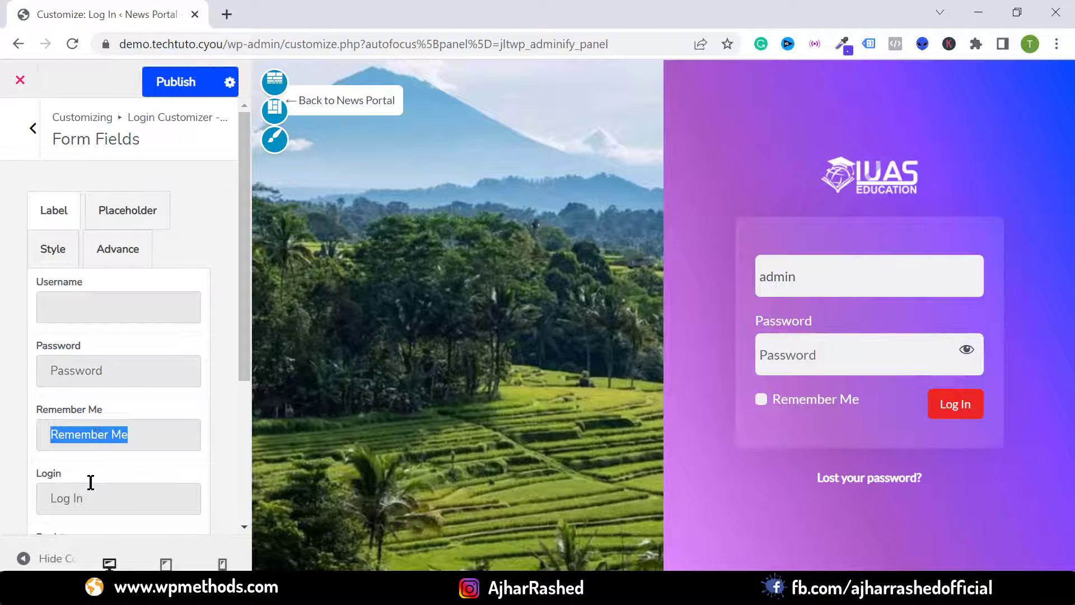
{"action": "scroll", "coordinate": [90, 482], "scroll_direction": "down", "scroll_amount": 2}
{"action": "left_click_drag", "start_coordinate": [84, 415], "coordinate": [15, 432]}
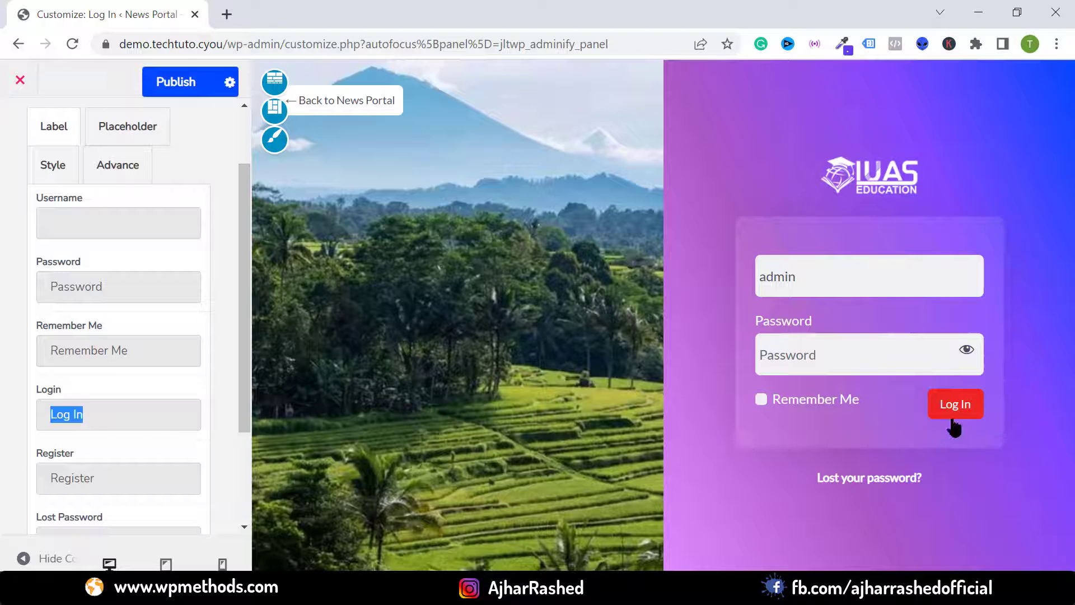
{"action": "scroll", "coordinate": [90, 448], "scroll_direction": "down", "scroll_amount": 2}
{"action": "left_click", "coordinate": [98, 366]}
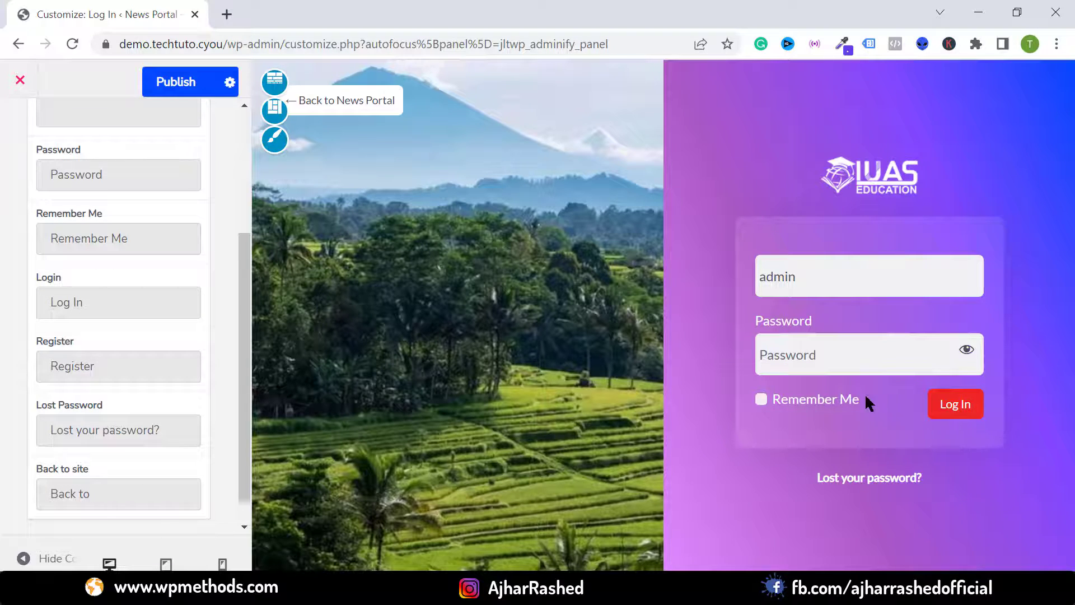
{"action": "scroll", "coordinate": [97, 368], "scroll_direction": "up", "scroll_amount": 5}
Step: View the Placeholder and Style settings for the form fields
{"action": "left_click", "coordinate": [106, 211]}
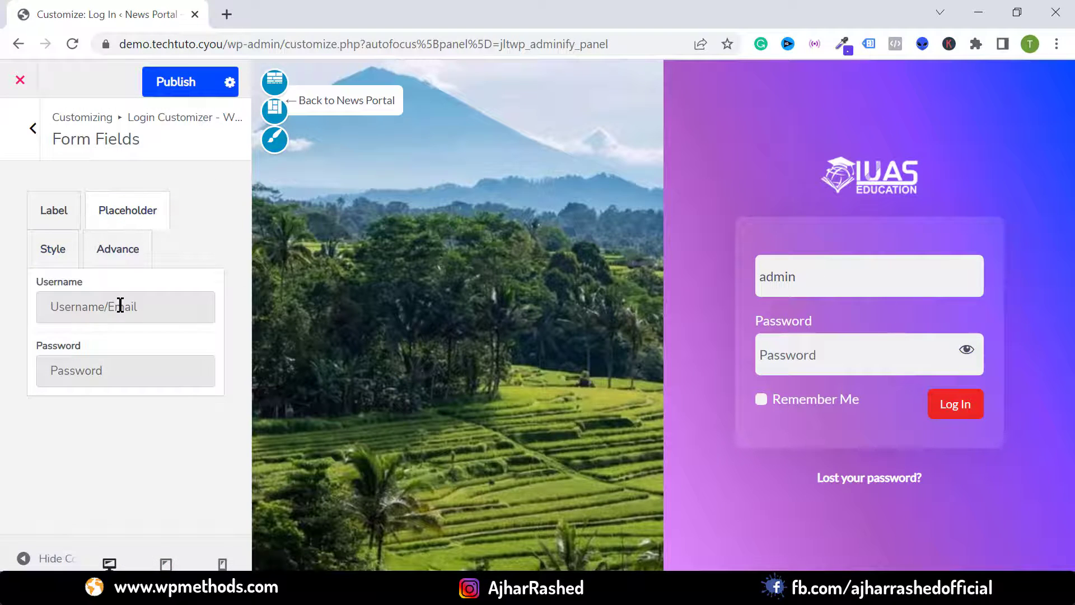
{"action": "left_click", "coordinate": [74, 266]}
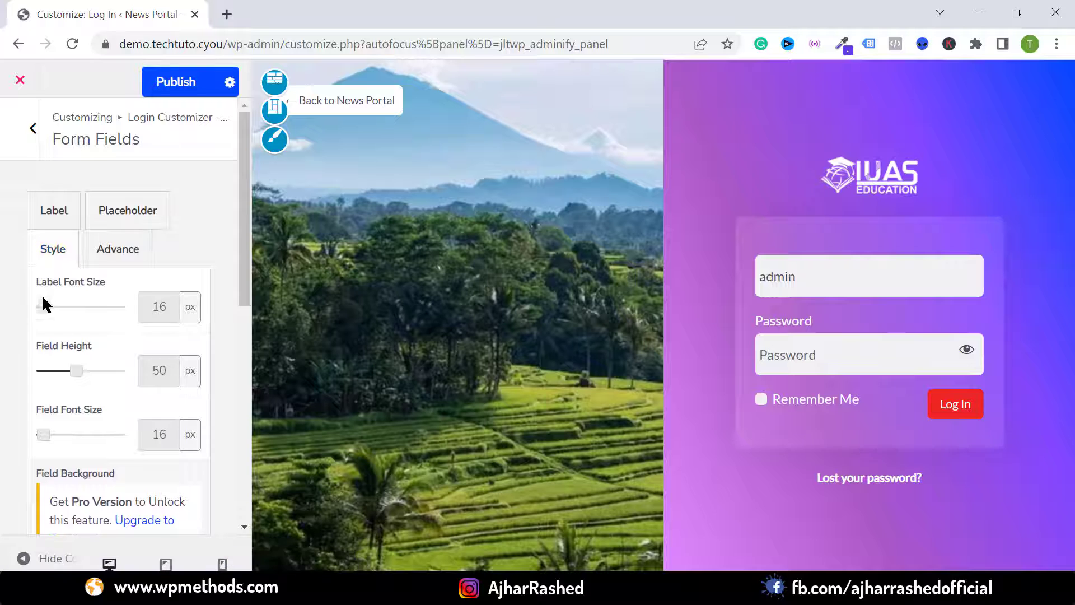
{"action": "scroll", "coordinate": [127, 328], "scroll_direction": "down", "scroll_amount": 5}
{"action": "scroll", "coordinate": [134, 364], "scroll_direction": "up", "scroll_amount": 5}
Step: Close the Customizer and return to the admin Themes page
{"action": "left_click", "coordinate": [33, 138]}
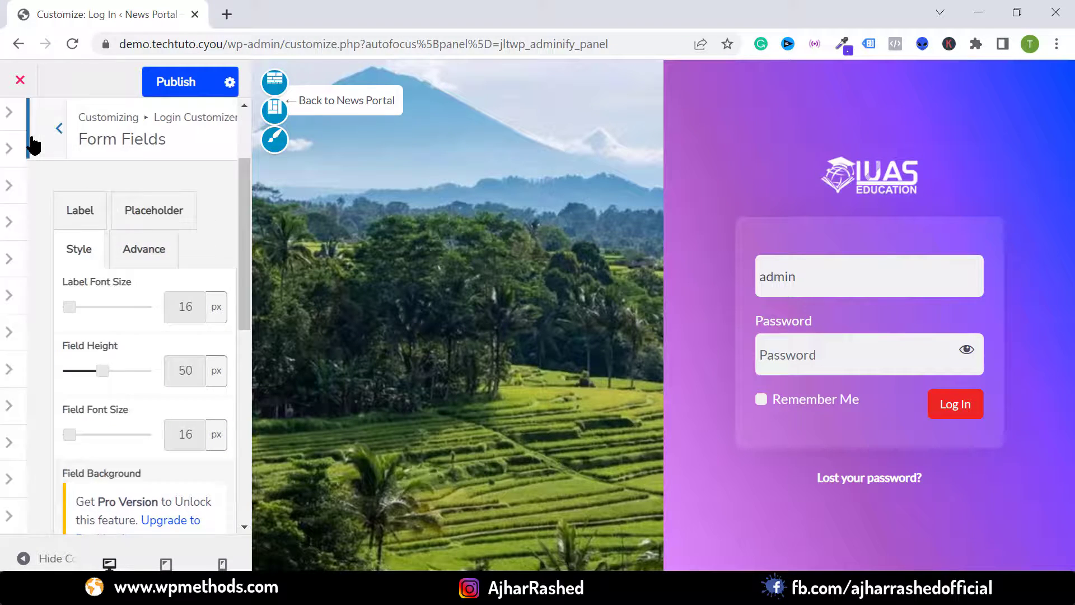
{"action": "left_click", "coordinate": [20, 82]}
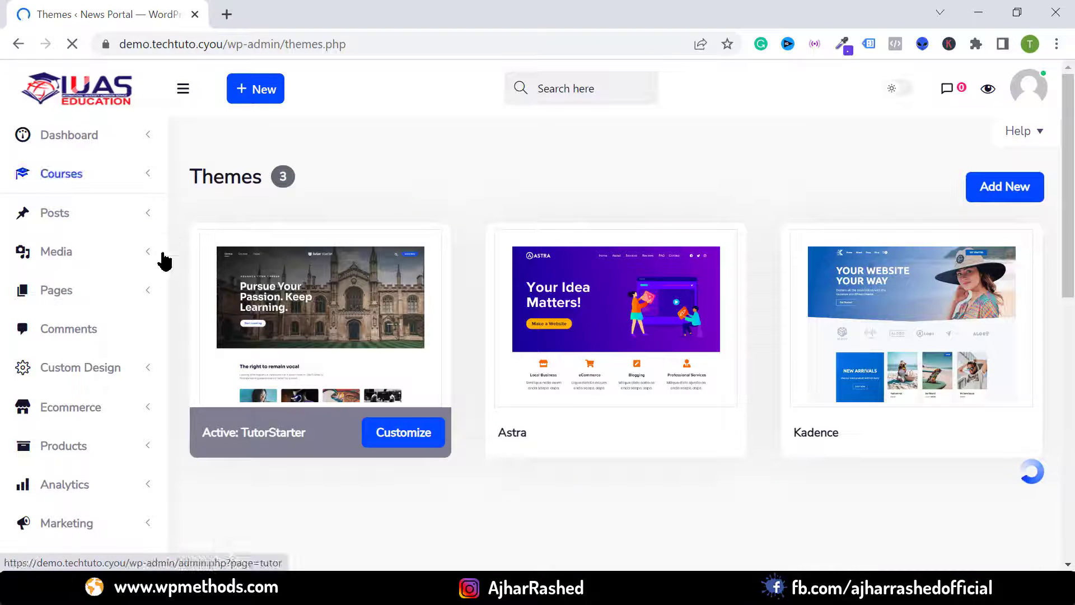
{"action": "scroll", "coordinate": [36, 344], "scroll_direction": "down", "scroll_amount": 6}
{"action": "scroll", "coordinate": [72, 247], "scroll_direction": "up", "scroll_amount": 5}
Step: Expand the Custom Design and Dashboard menus in the admin sidebar
{"action": "left_click", "coordinate": [102, 283]}
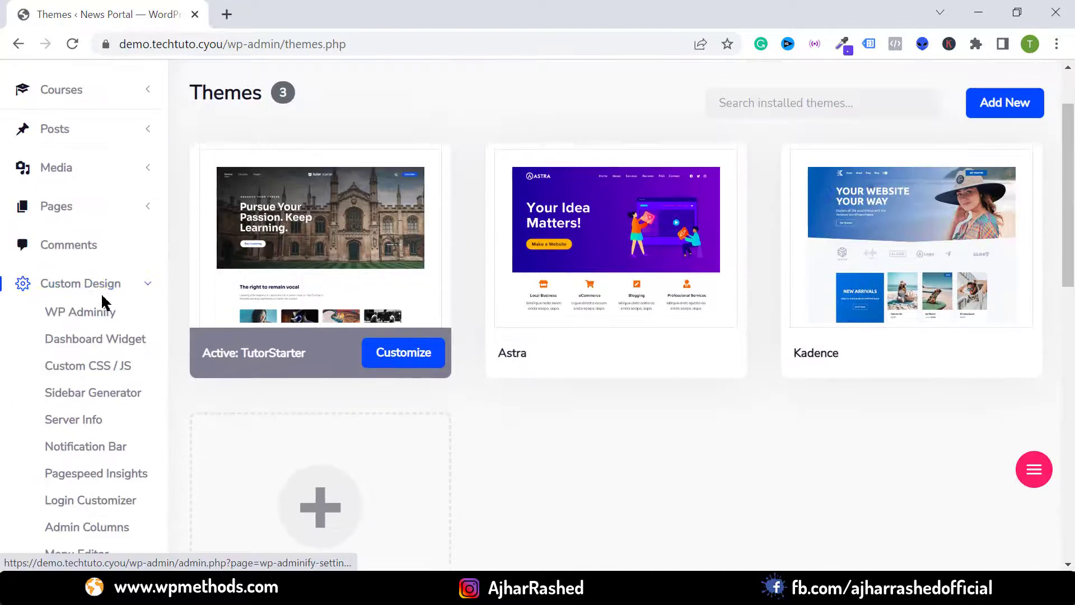
{"action": "scroll", "coordinate": [91, 336], "scroll_direction": "down", "scroll_amount": 5}
{"action": "scroll", "coordinate": [93, 273], "scroll_direction": "up", "scroll_amount": 4}
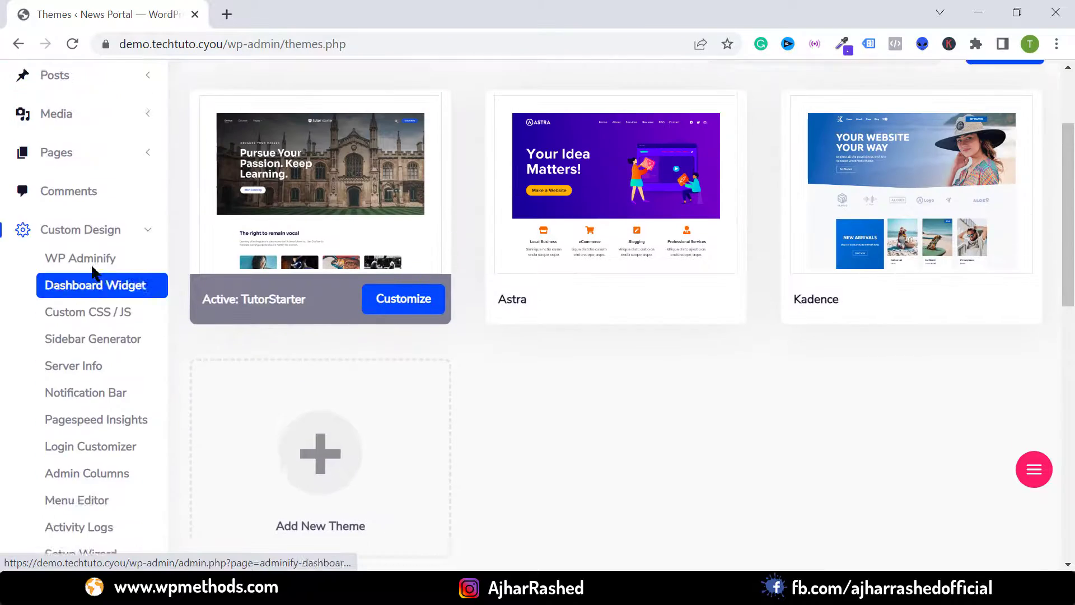
{"action": "scroll", "coordinate": [94, 314], "scroll_direction": "up", "scroll_amount": 3}
{"action": "scroll", "coordinate": [100, 356], "scroll_direction": "up", "scroll_amount": 1}
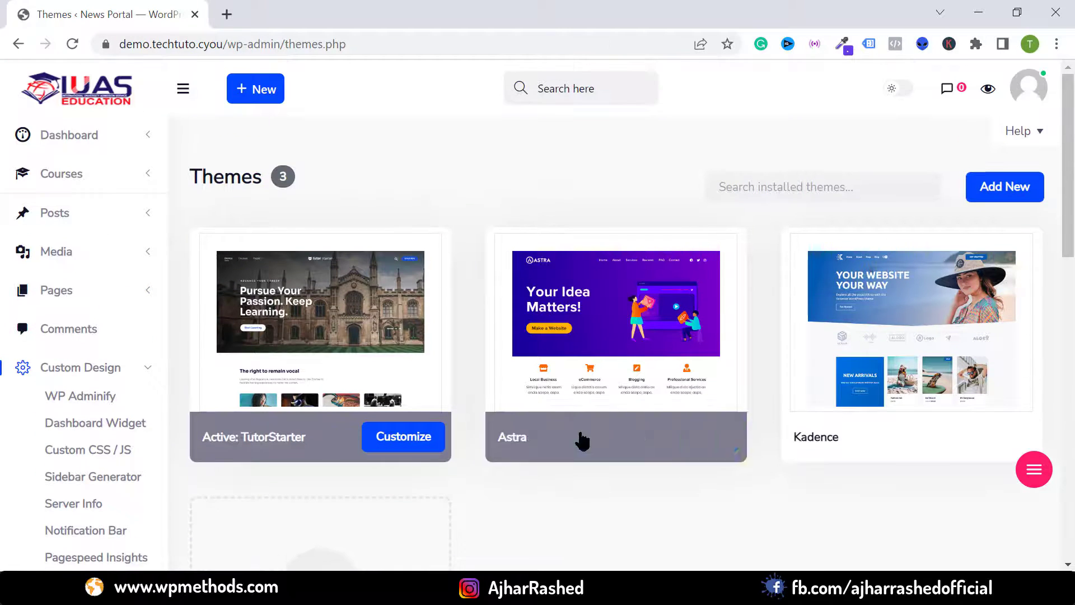
{"action": "left_click", "coordinate": [120, 134]}
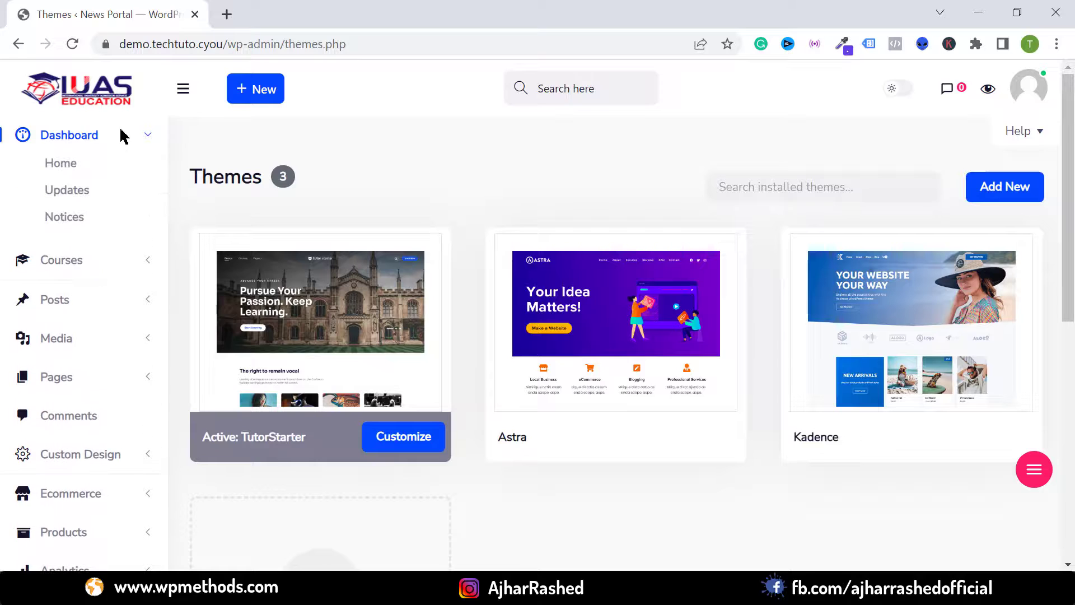